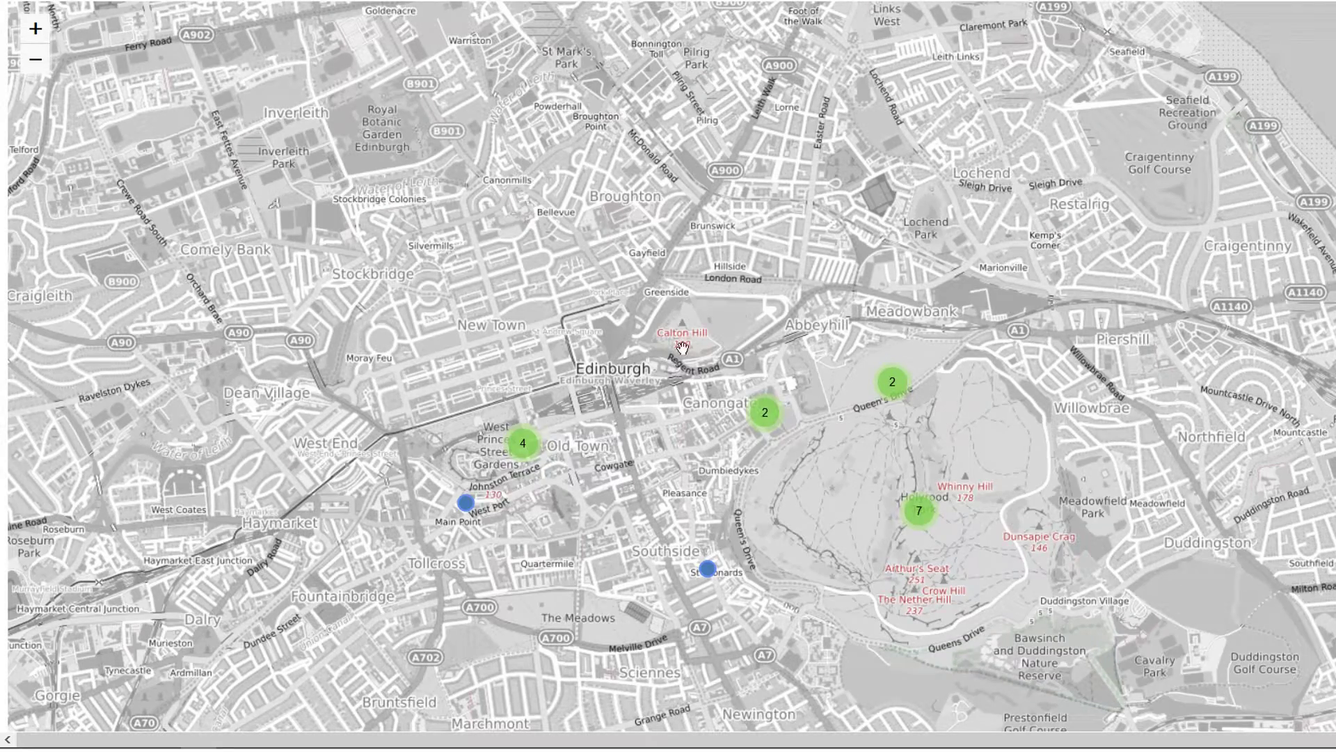
Step: Pan to the St Leonards point, view its Reward.jpg photo popup, then close it
{"action": "left_click_drag", "start_coordinate": [661, 339], "coordinate": [615, 193]}
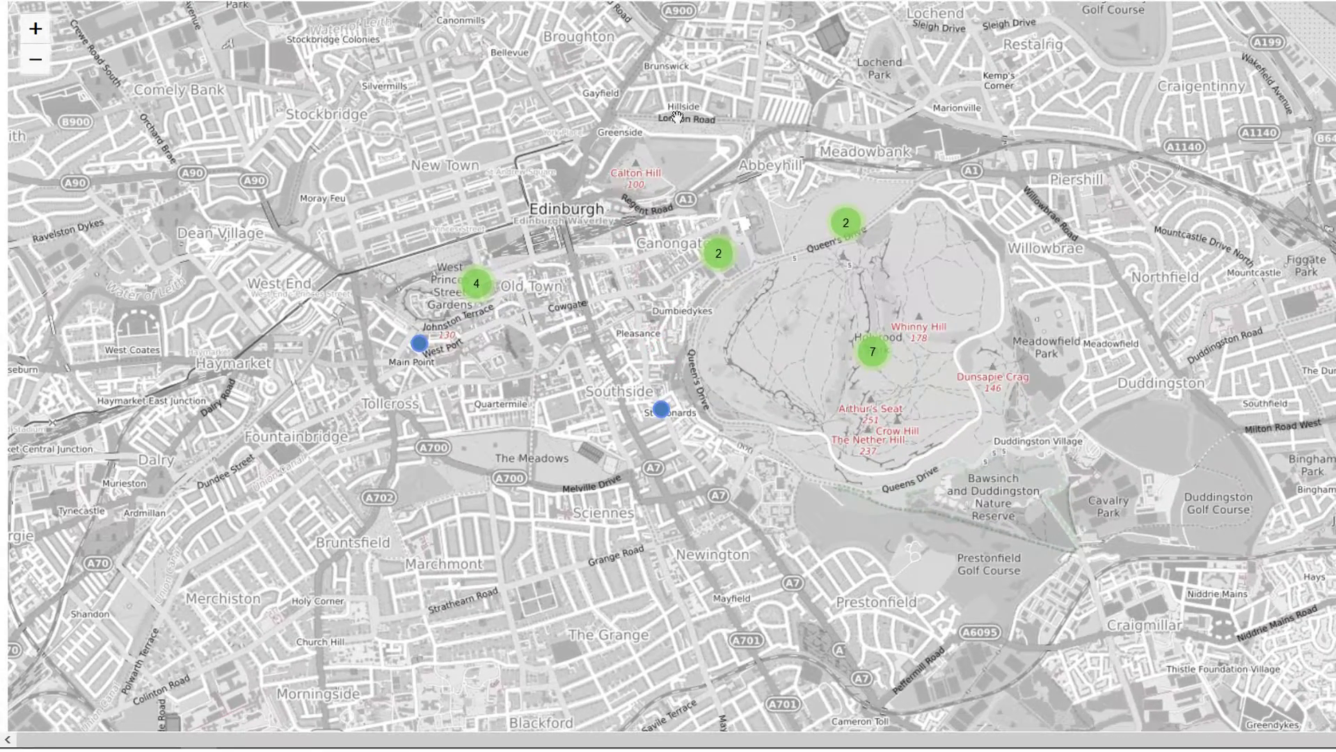
{"action": "left_click_drag", "start_coordinate": [672, 135], "coordinate": [594, 140]}
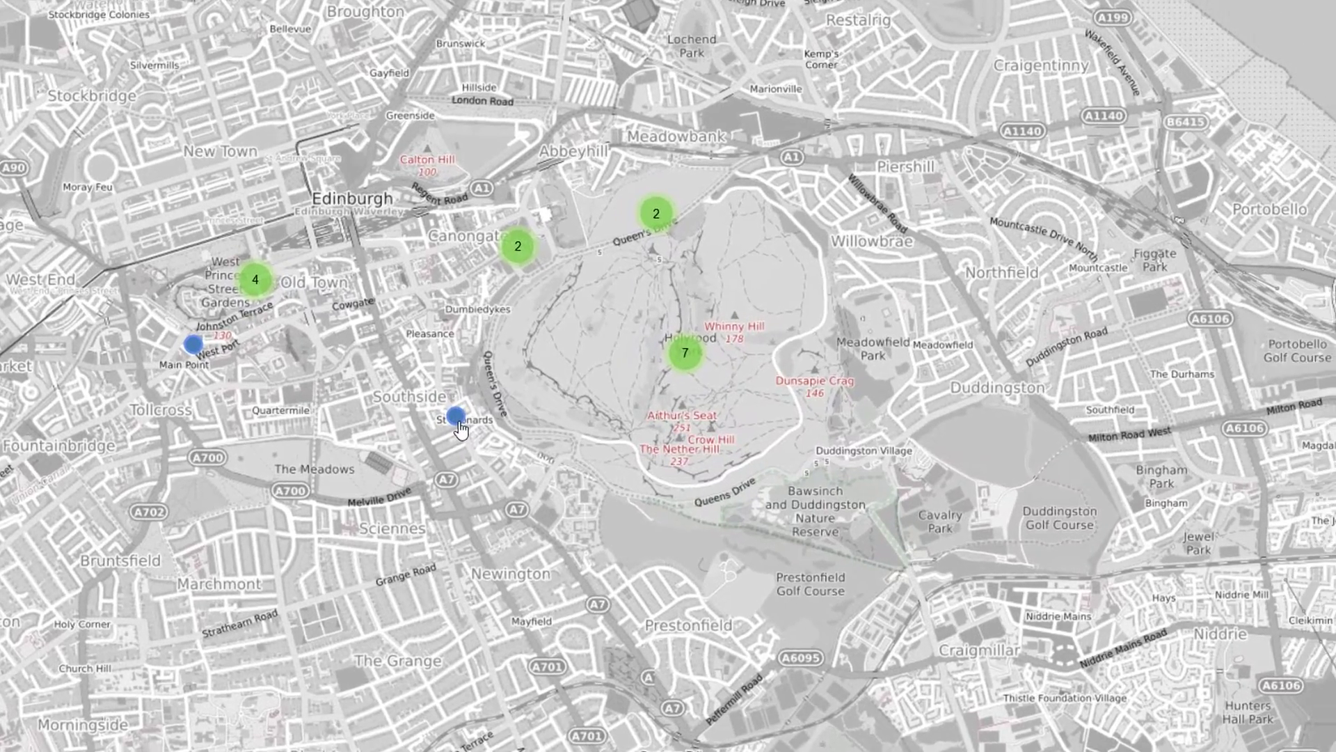
{"action": "left_click", "coordinate": [586, 411]}
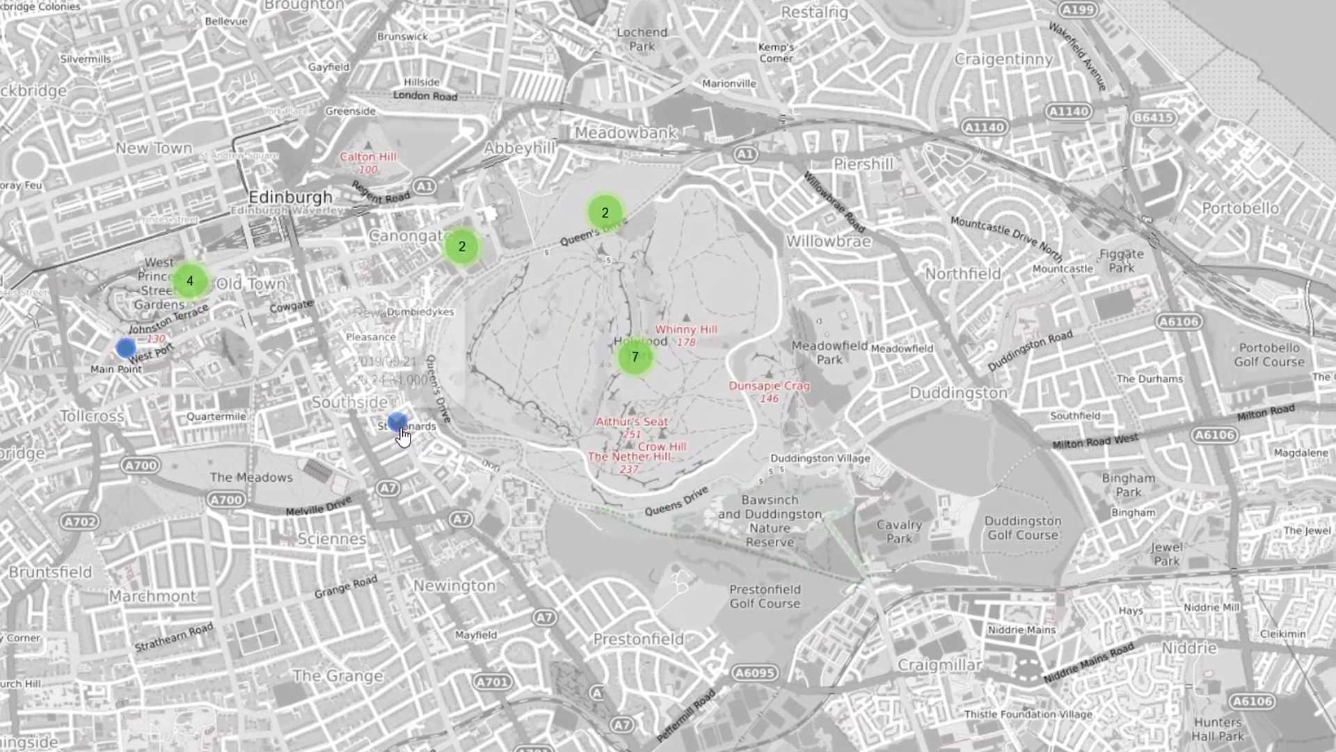
{"action": "left_click_drag", "start_coordinate": [746, 436], "coordinate": [717, 695]}
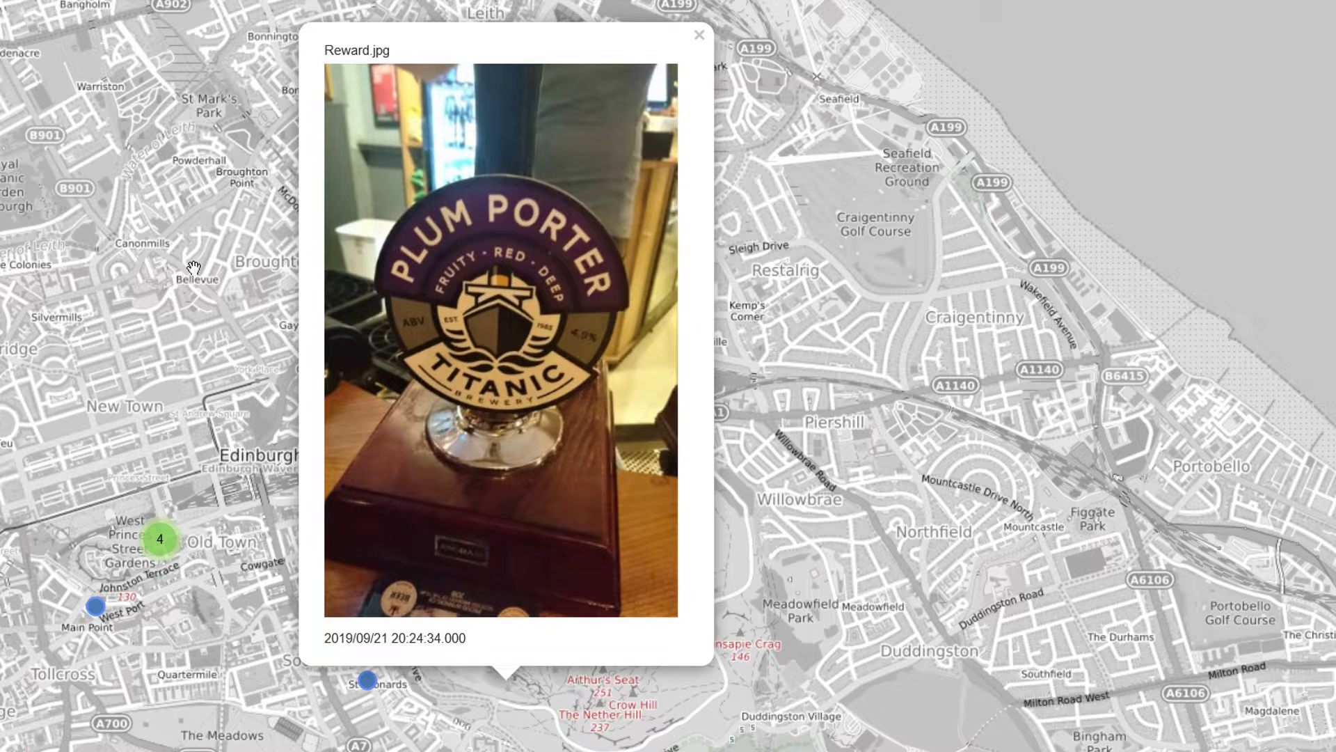
{"action": "left_click", "coordinate": [219, 313]}
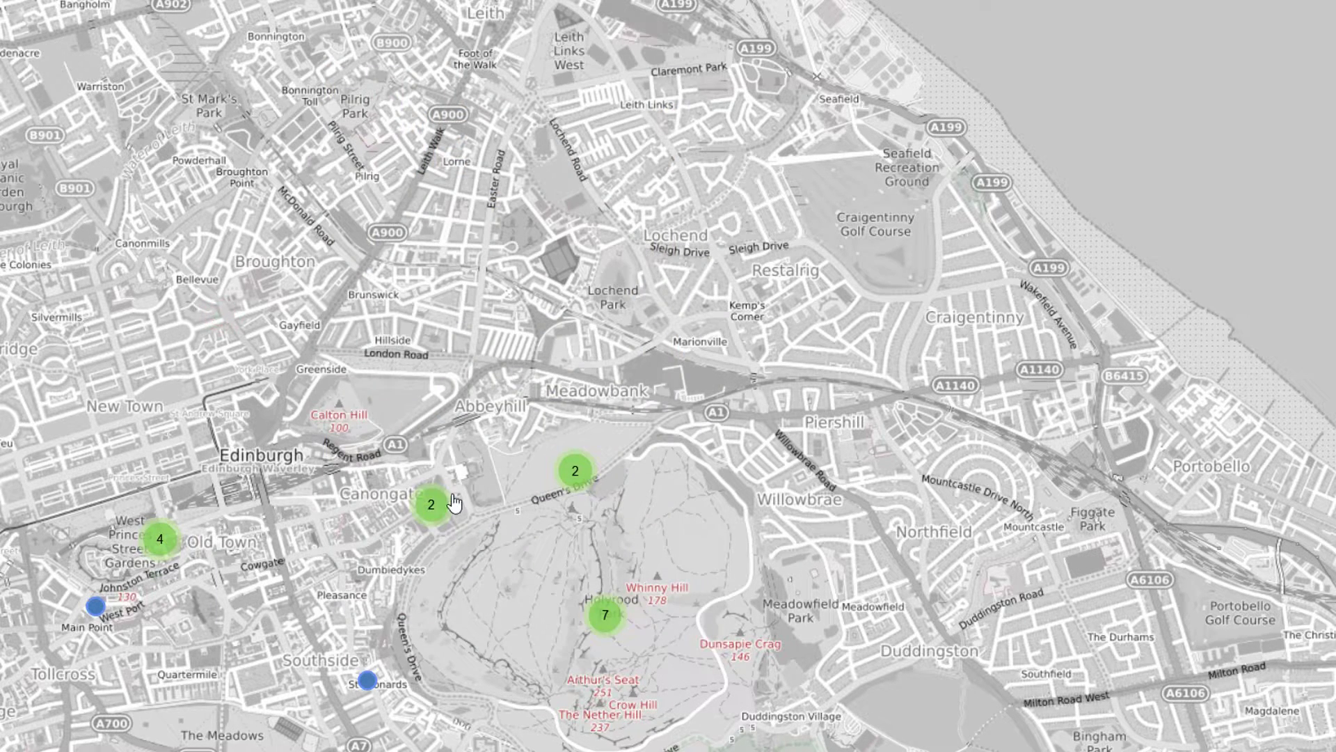
Step: Zoom into the Holyrood cluster of 2 and view the Dynamic_earth.jpg photo popup
{"action": "left_click", "coordinate": [427, 512]}
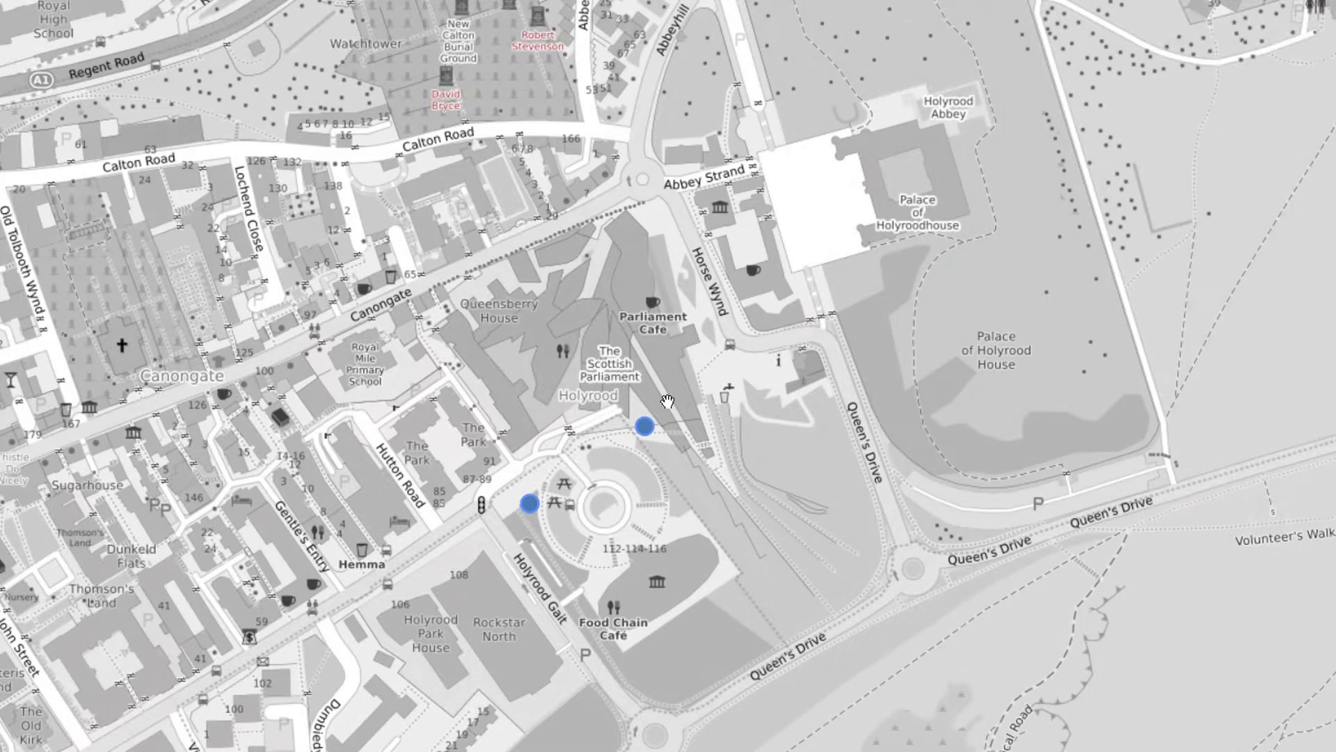
{"action": "left_click", "coordinate": [645, 428]}
{"action": "mouse_move", "coordinate": [648, 437]}
{"action": "left_mouse_down"}
{"action": "mouse_move", "coordinate": [549, 449]}
{"action": "mouse_move", "coordinate": [435, 489]}
{"action": "left_mouse_up"}
{"action": "left_click", "coordinate": [426, 487]}
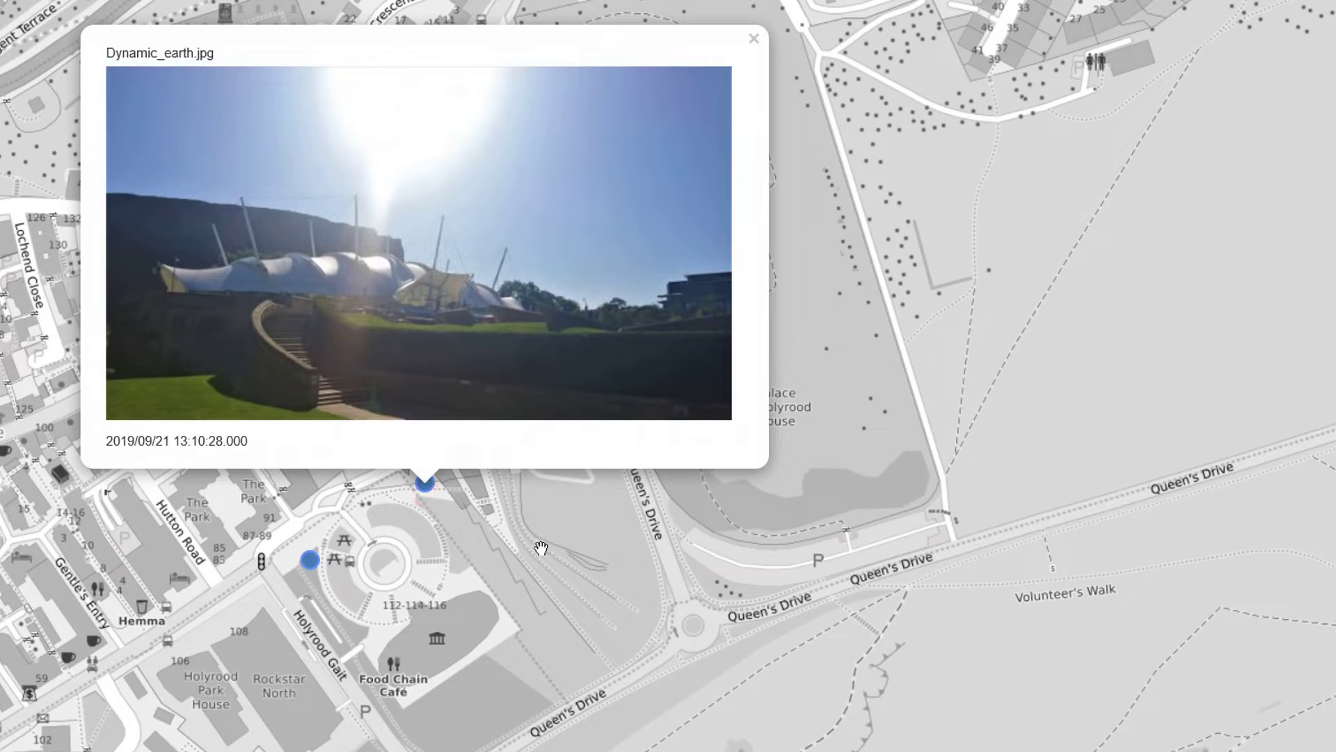
{"action": "left_click_drag", "start_coordinate": [518, 550], "coordinate": [544, 596]}
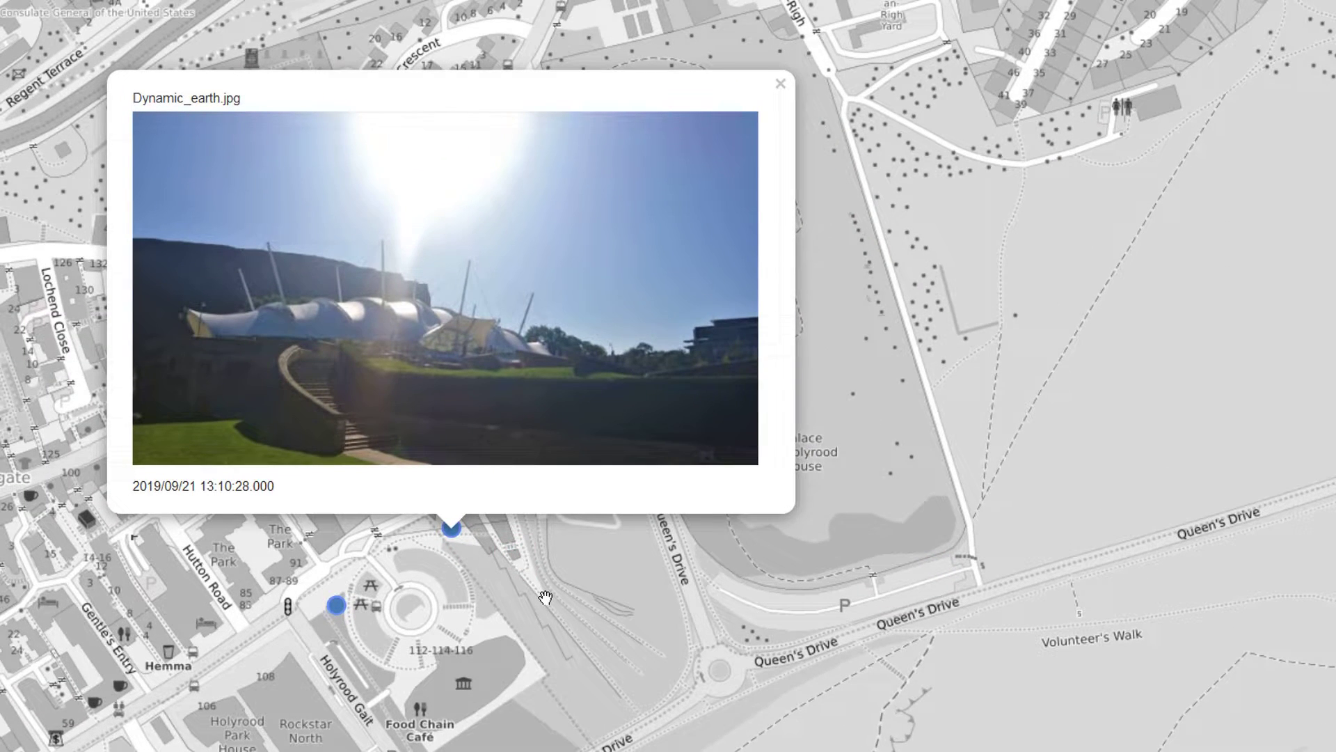
Step: Zoom out over Edinburgh until the points group into clusters of 5 and 12
{"action": "key", "text": "minus"}
{"action": "key", "text": "minus"}
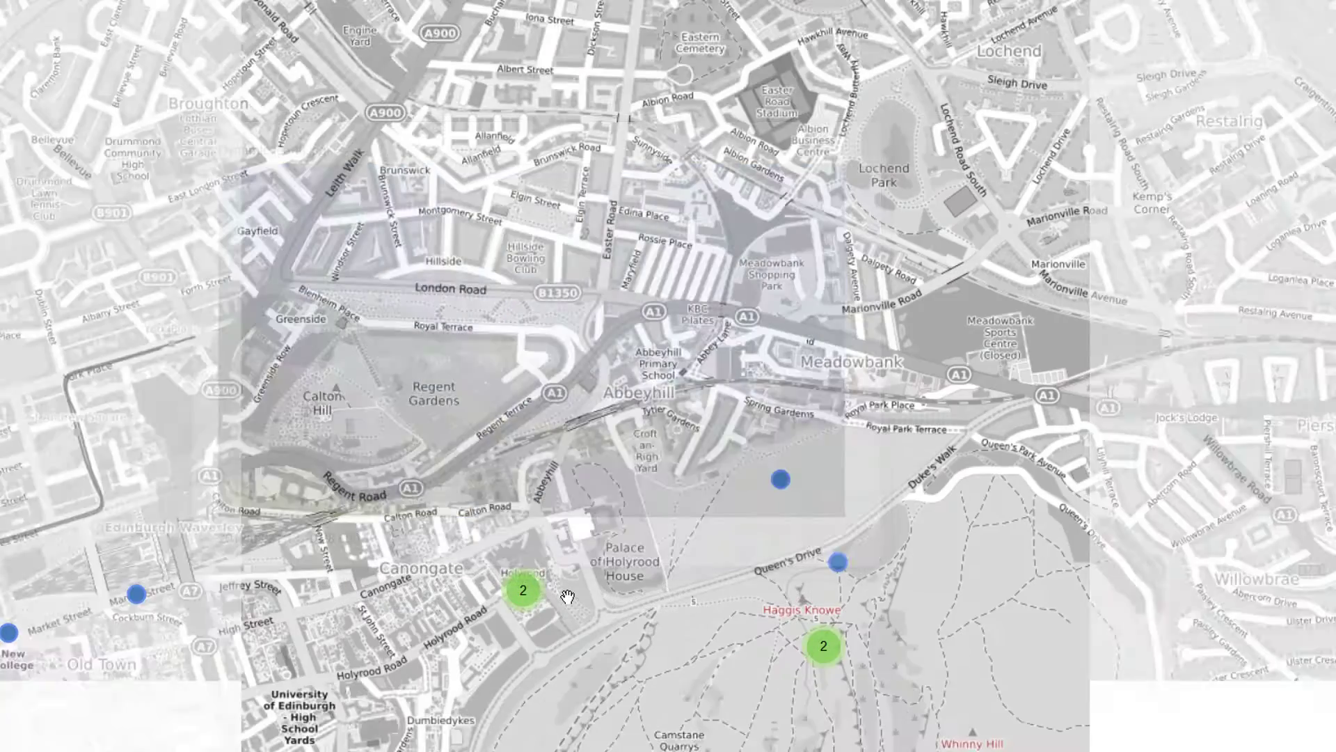
{"action": "scroll", "coordinate": [536, 256], "scroll_direction": "down", "scroll_amount": 1}
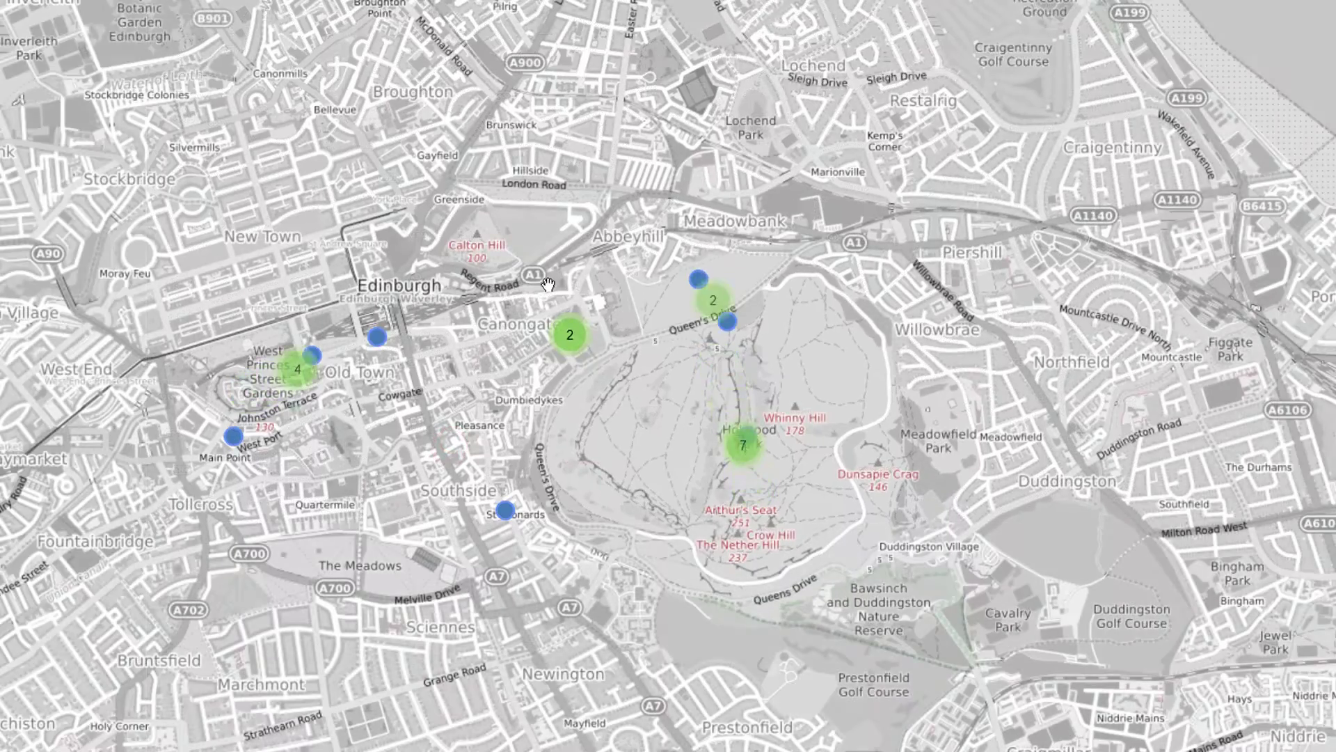
{"action": "left_click_drag", "start_coordinate": [668, 213], "coordinate": [535, 289]}
{"action": "scroll", "coordinate": [534, 288], "scroll_direction": "down", "scroll_amount": 2}
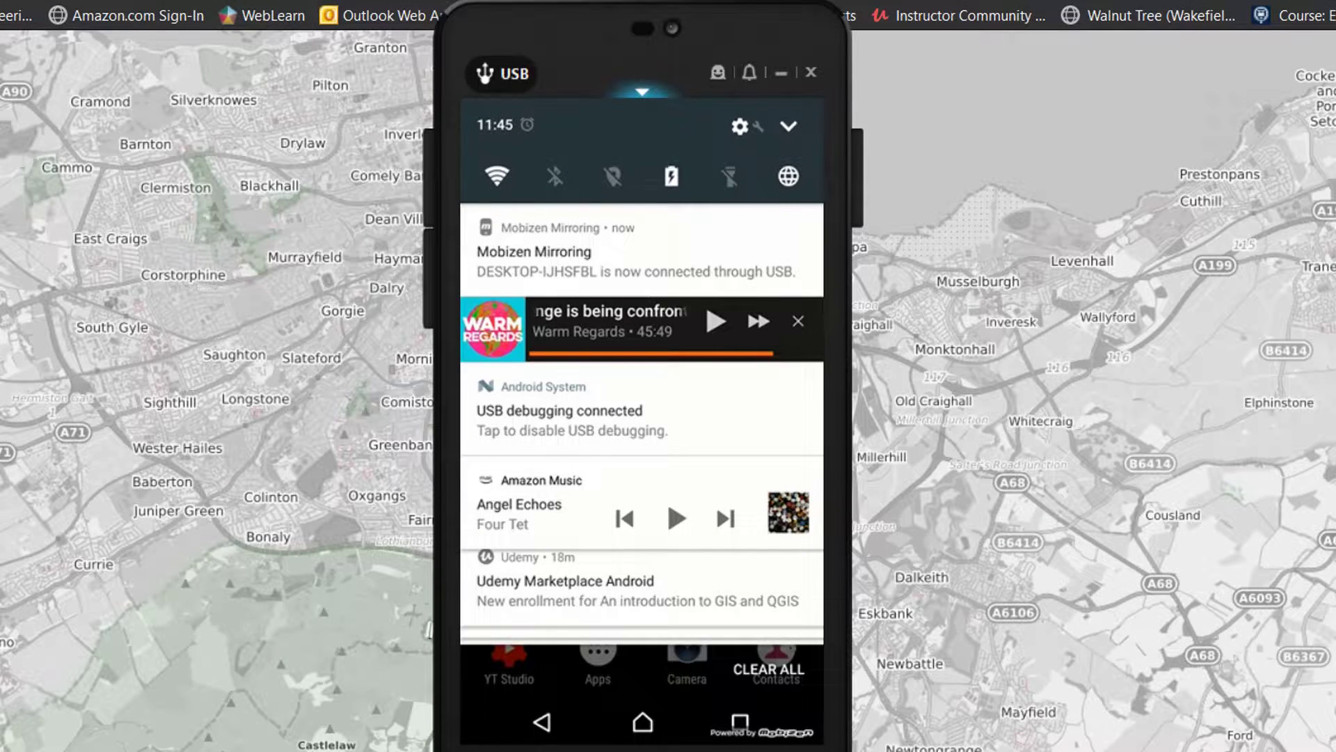
Step: In Settings > Location, switch Location On and keep Mode at High accuracy
{"action": "left_click", "coordinate": [739, 126]}
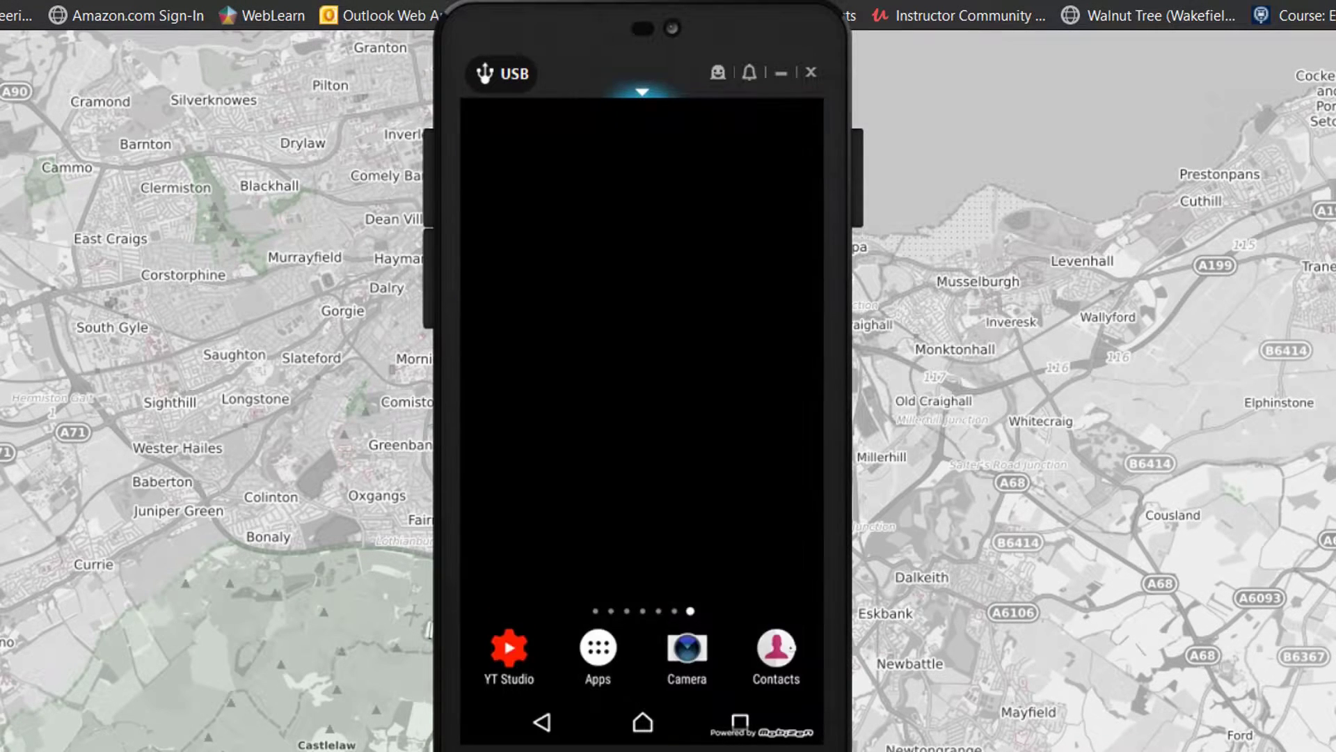
{"action": "scroll", "coordinate": [641, 436], "scroll_direction": "up", "scroll_amount": 10}
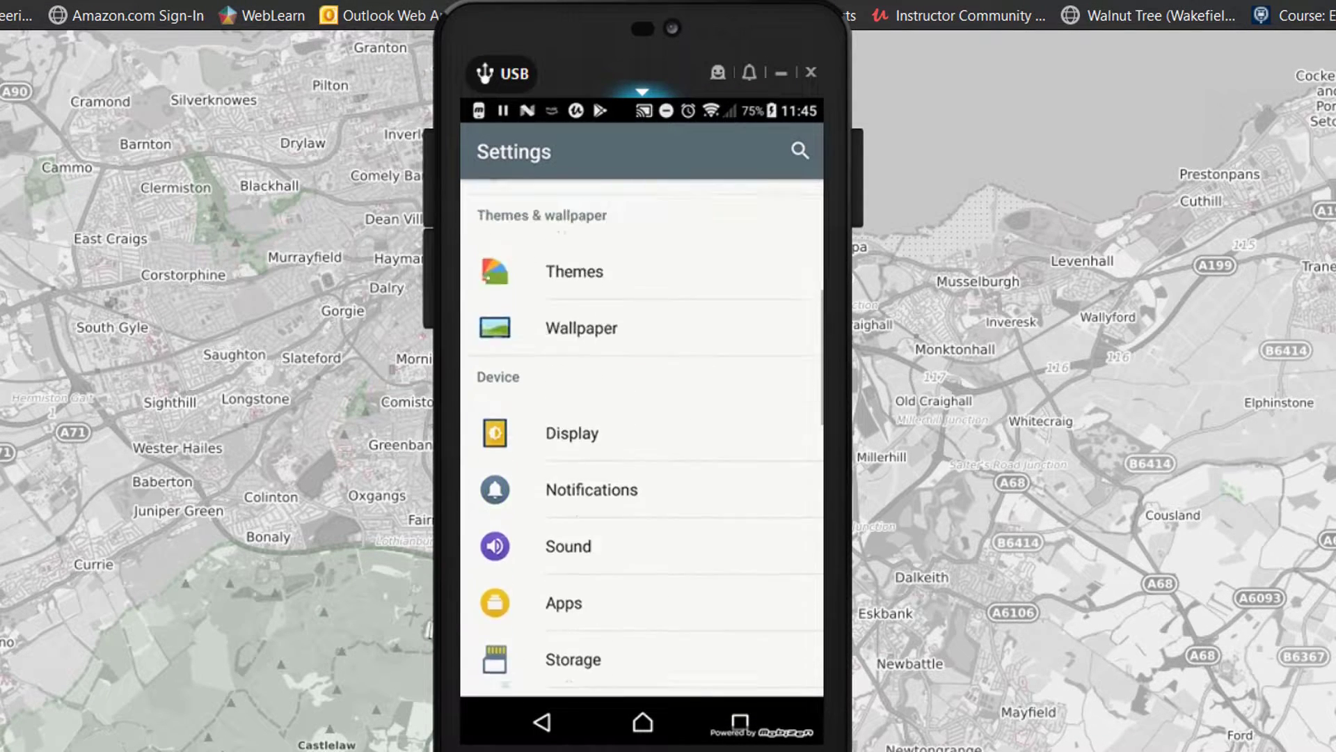
{"action": "scroll", "coordinate": [642, 436], "scroll_direction": "up", "scroll_amount": 3}
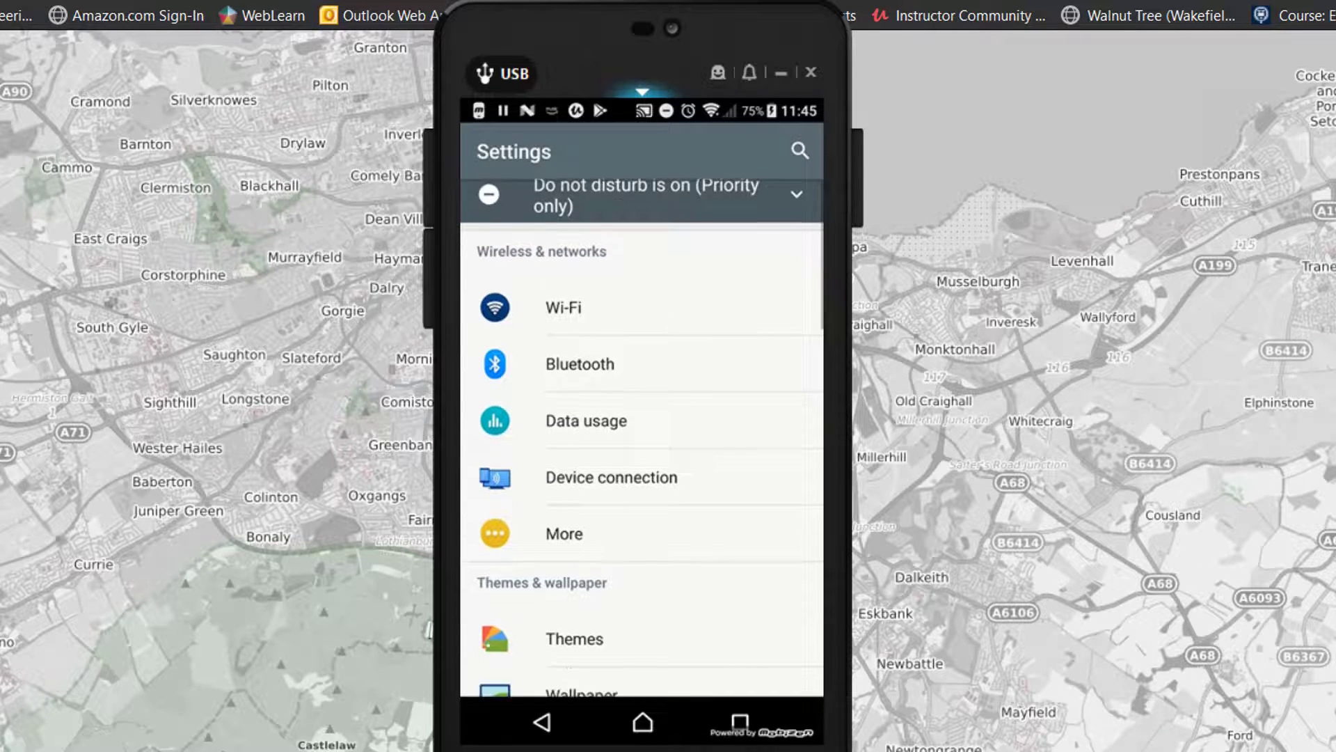
{"action": "scroll", "coordinate": [641, 436], "scroll_direction": "down", "scroll_amount": 10}
{"action": "scroll", "coordinate": [641, 437], "scroll_direction": "down", "scroll_amount": 2}
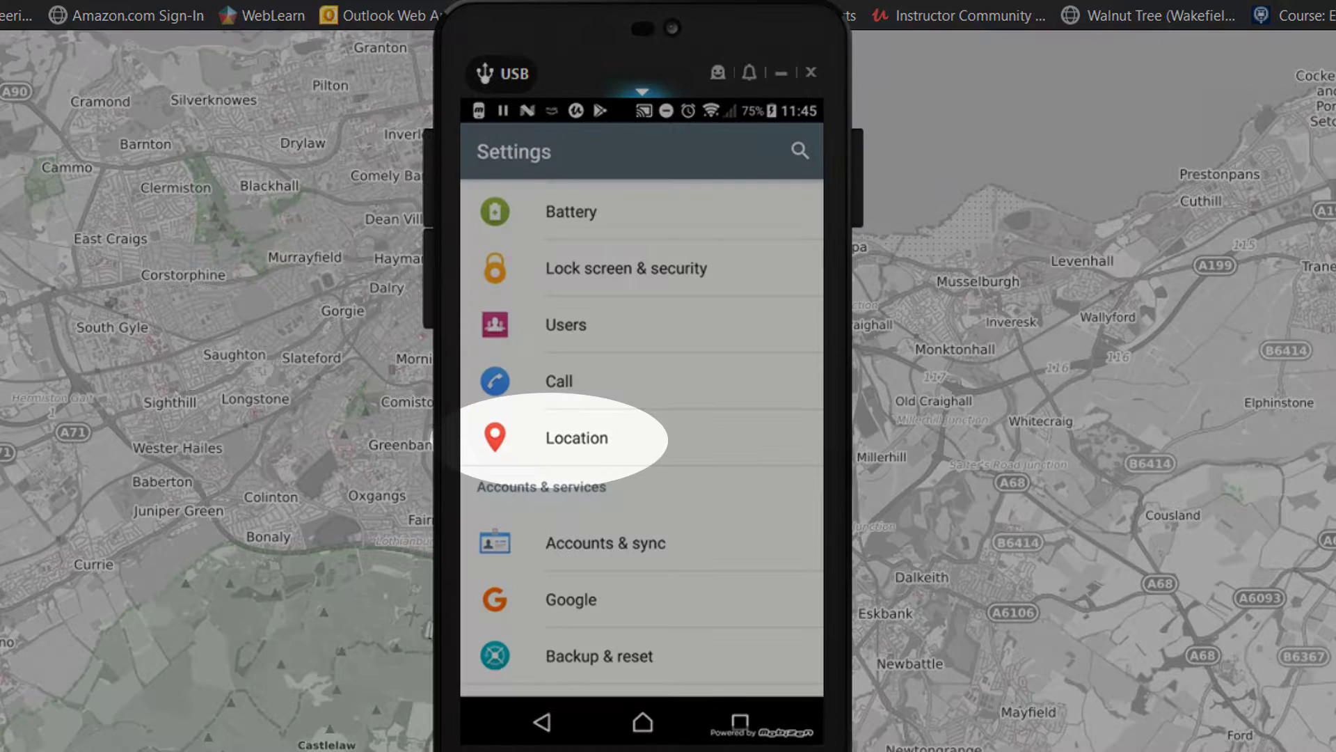
{"action": "left_click", "coordinate": [577, 437]}
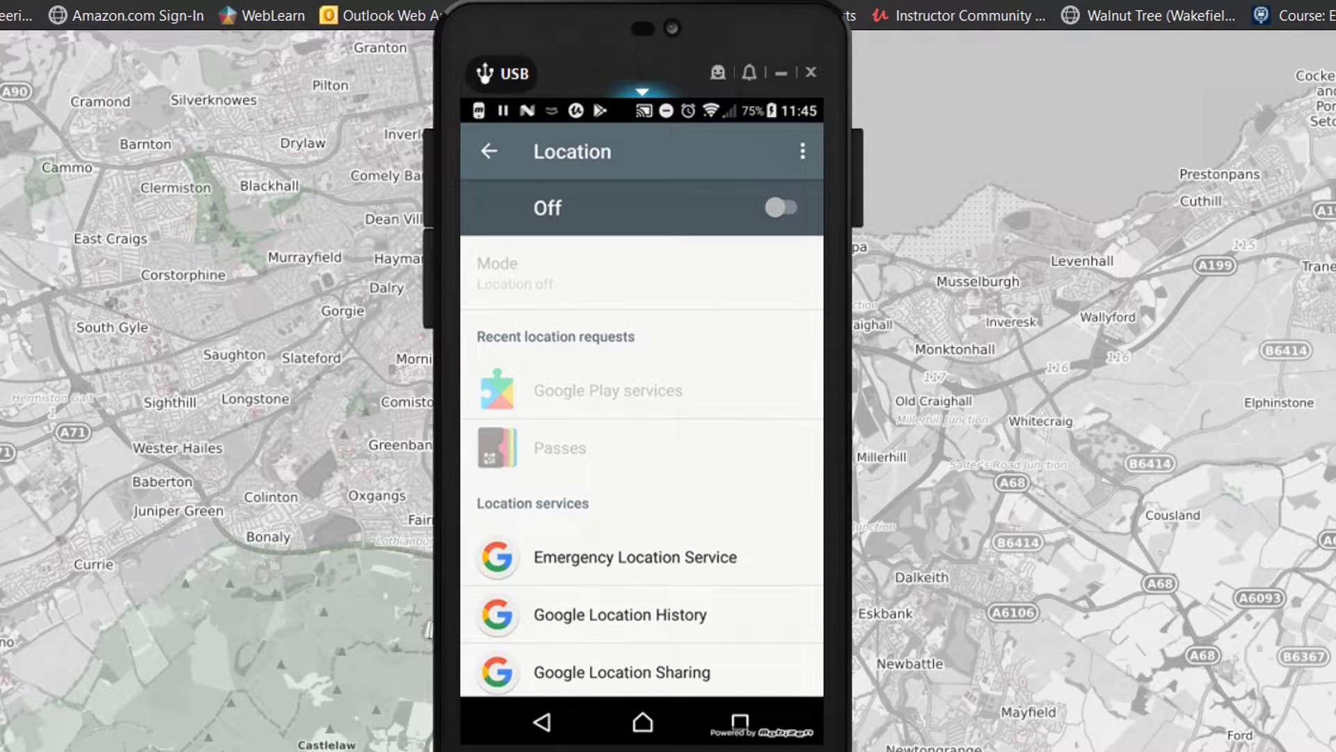
{"action": "left_click", "coordinate": [781, 208]}
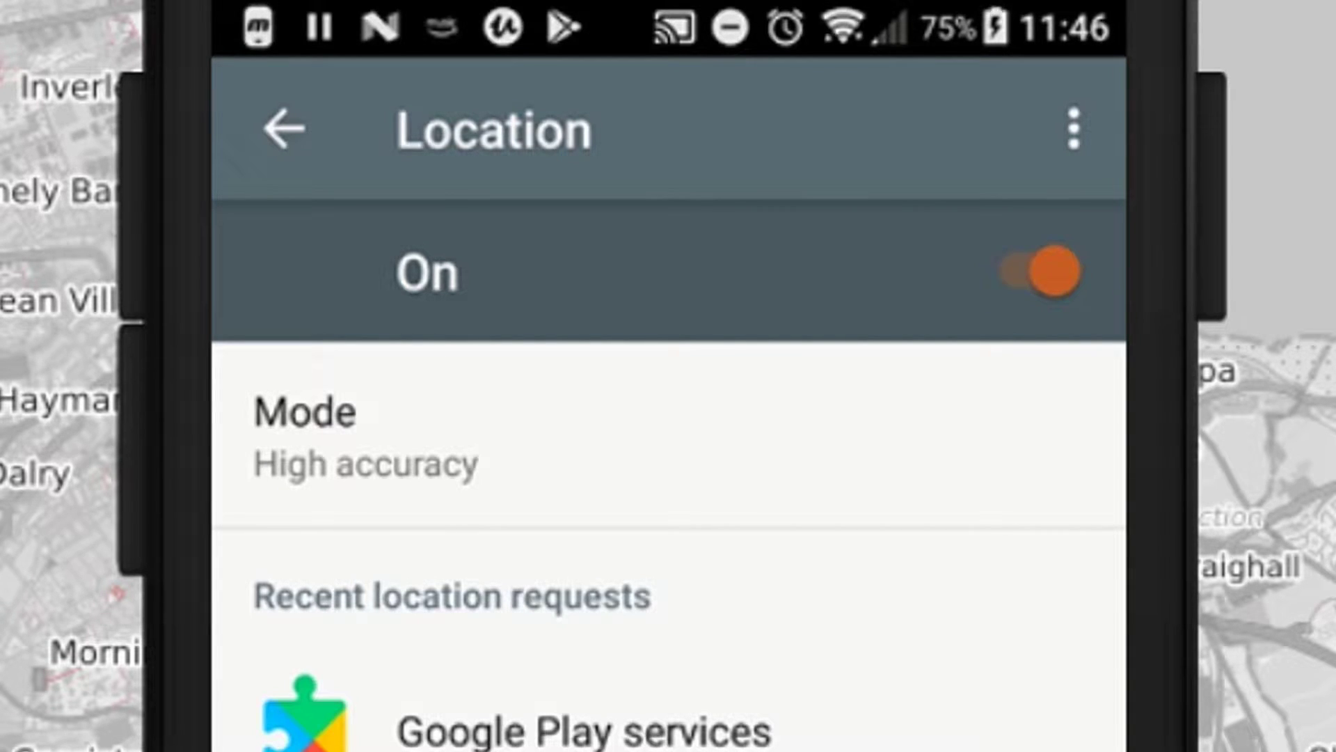
{"action": "left_click", "coordinate": [790, 428]}
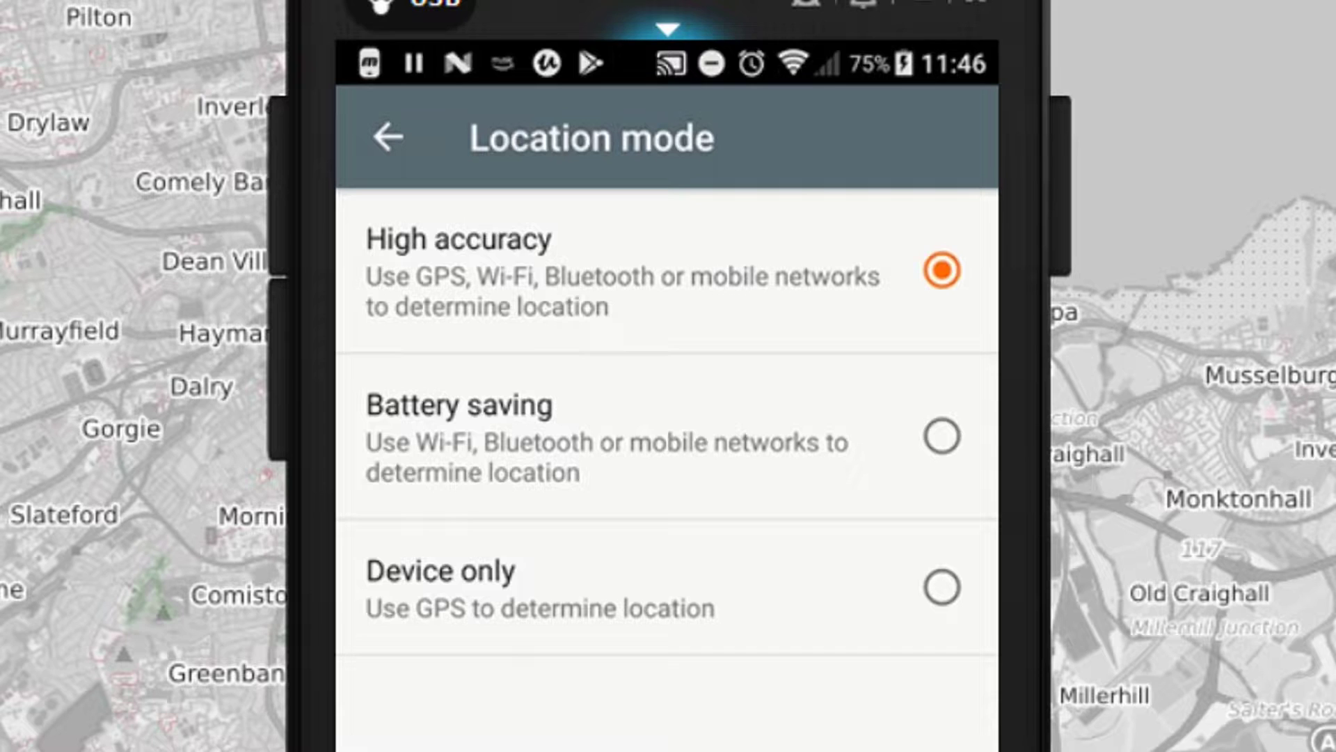
{"action": "left_click", "coordinate": [388, 137]}
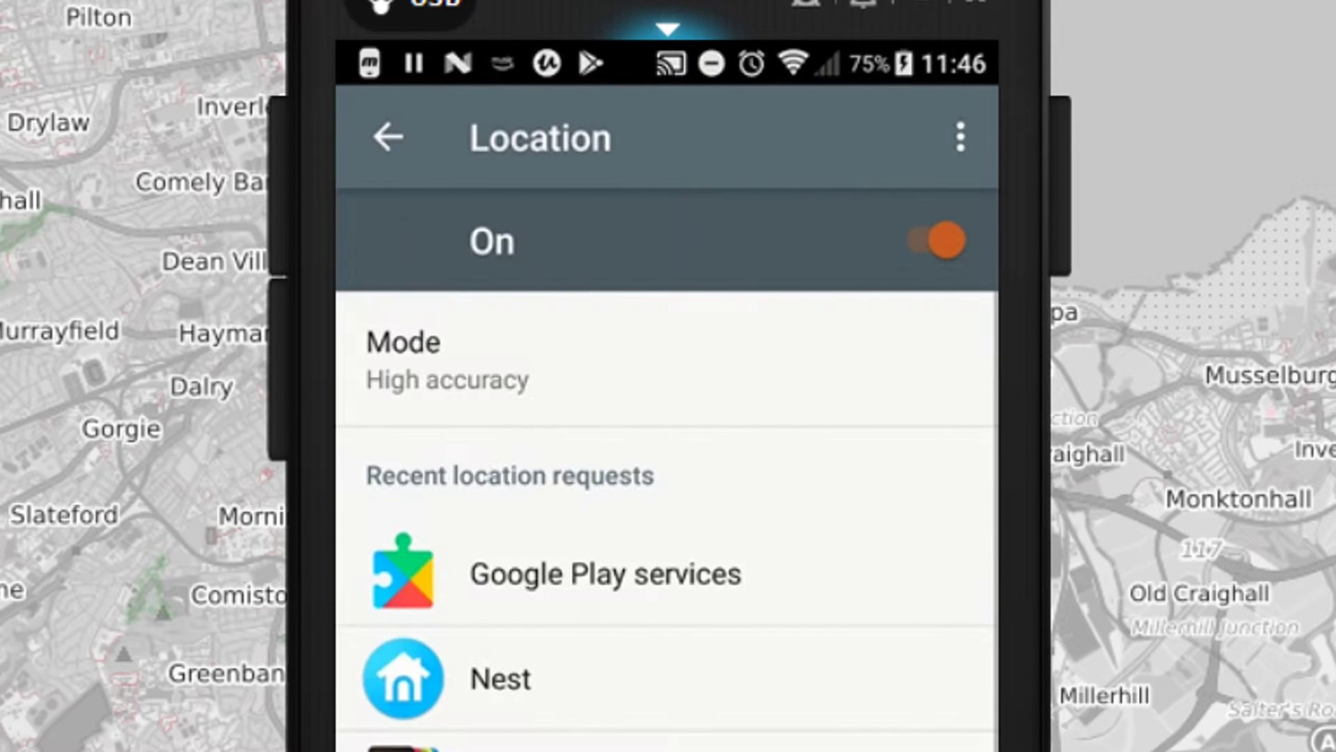
{"action": "left_click", "coordinate": [388, 137]}
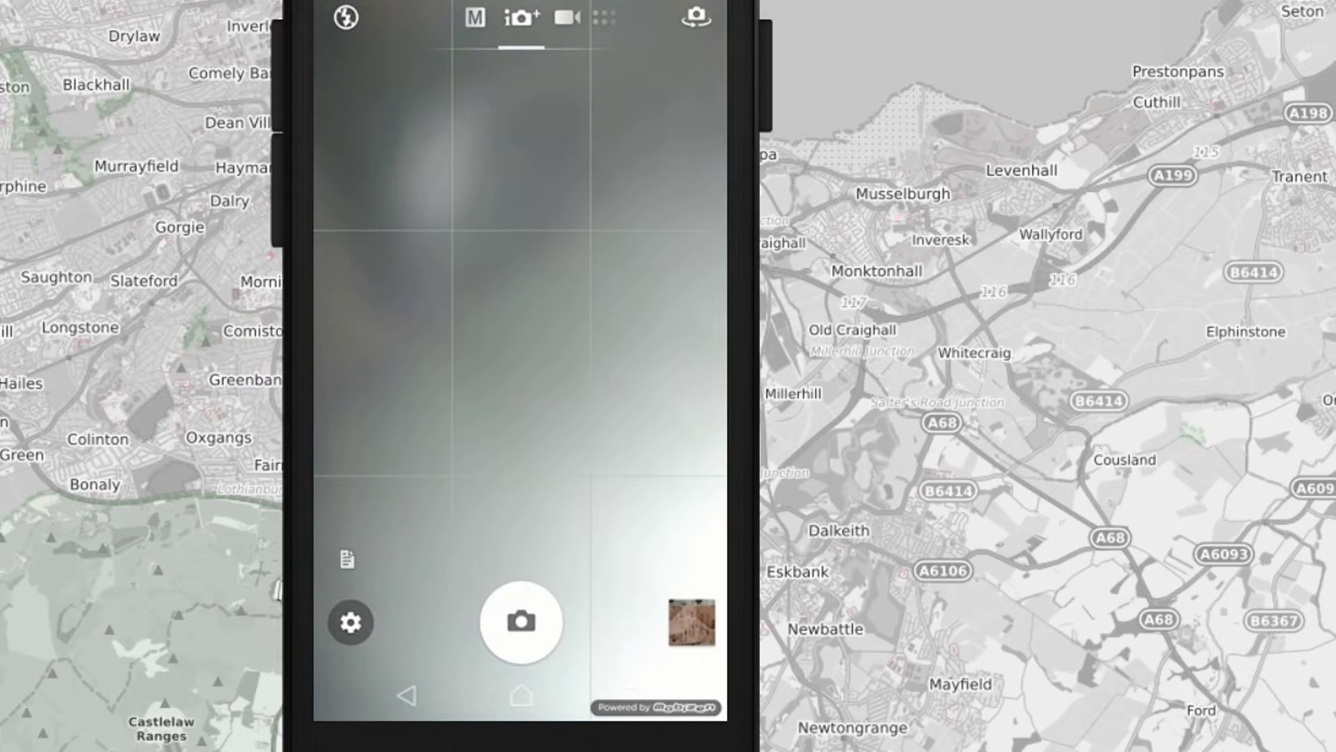
Step: Enable Save location under Common settings in the Camera's expanded settings
{"action": "left_click", "coordinate": [350, 622]}
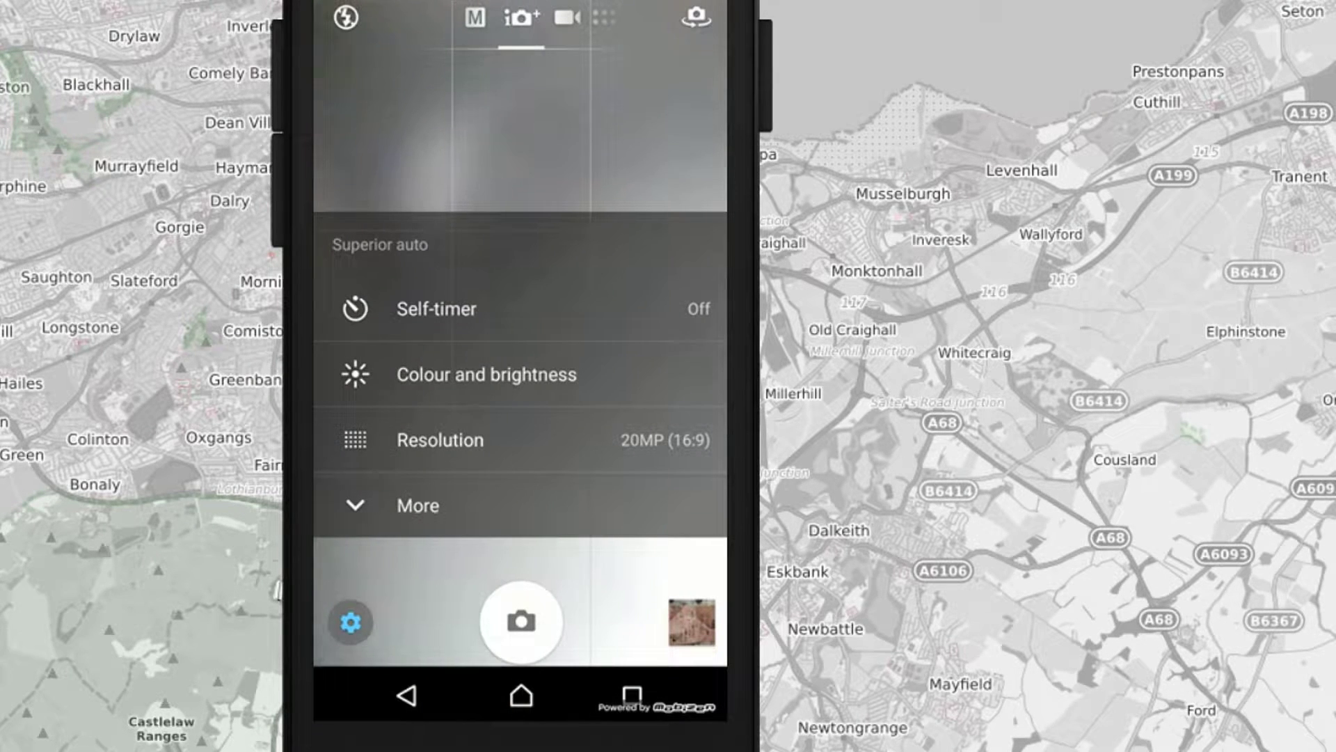
{"action": "left_click", "coordinate": [418, 506]}
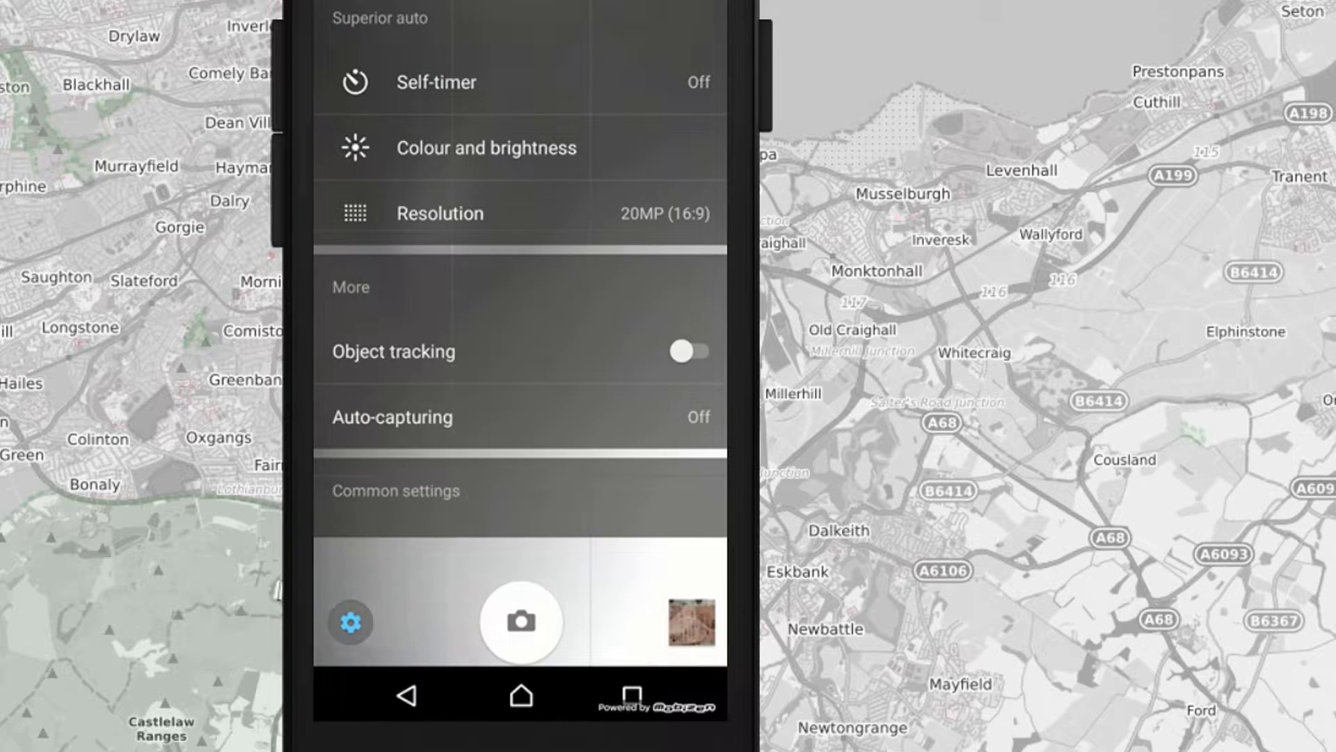
{"action": "scroll", "coordinate": [520, 334], "scroll_direction": "down", "scroll_amount": 5}
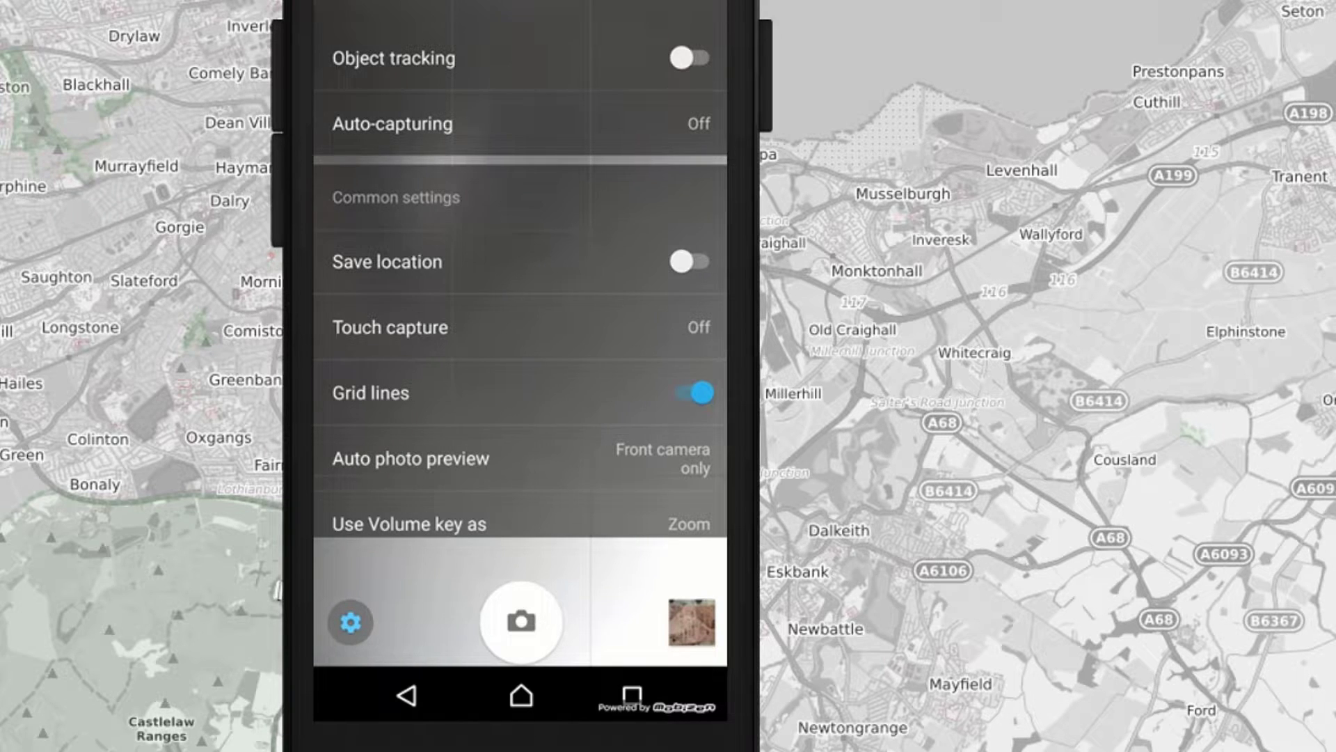
{"action": "left_click", "coordinate": [689, 261]}
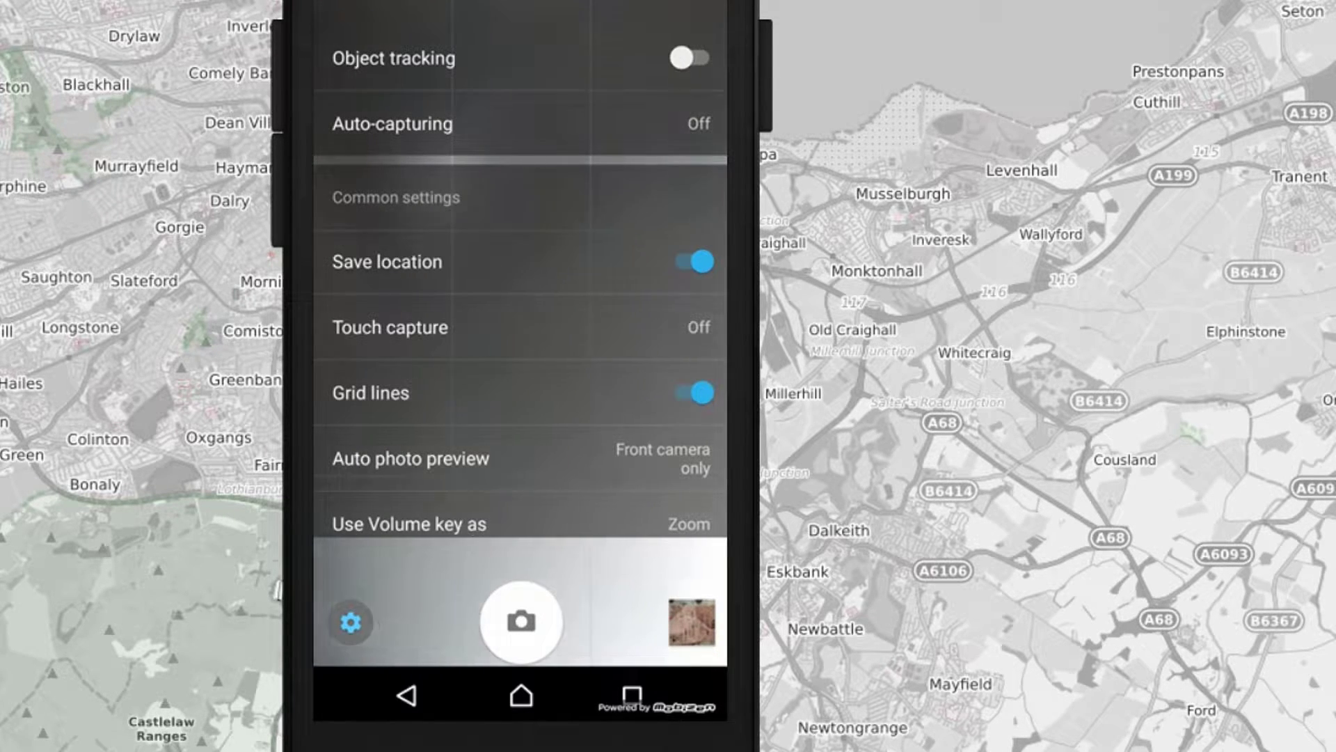
{"action": "left_click", "coordinate": [351, 622]}
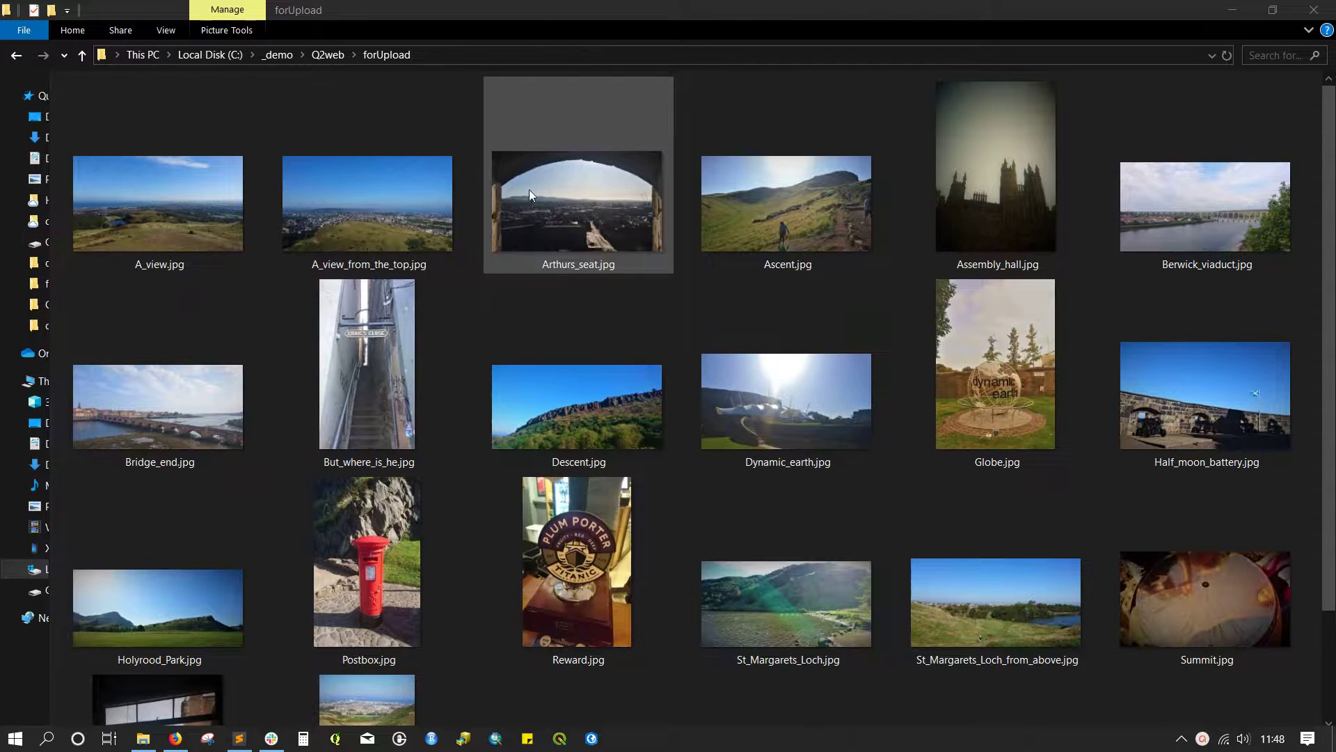
Step: Bring the forUpload photo folder window to the front in File Explorer
{"action": "left_click", "coordinate": [699, 11]}
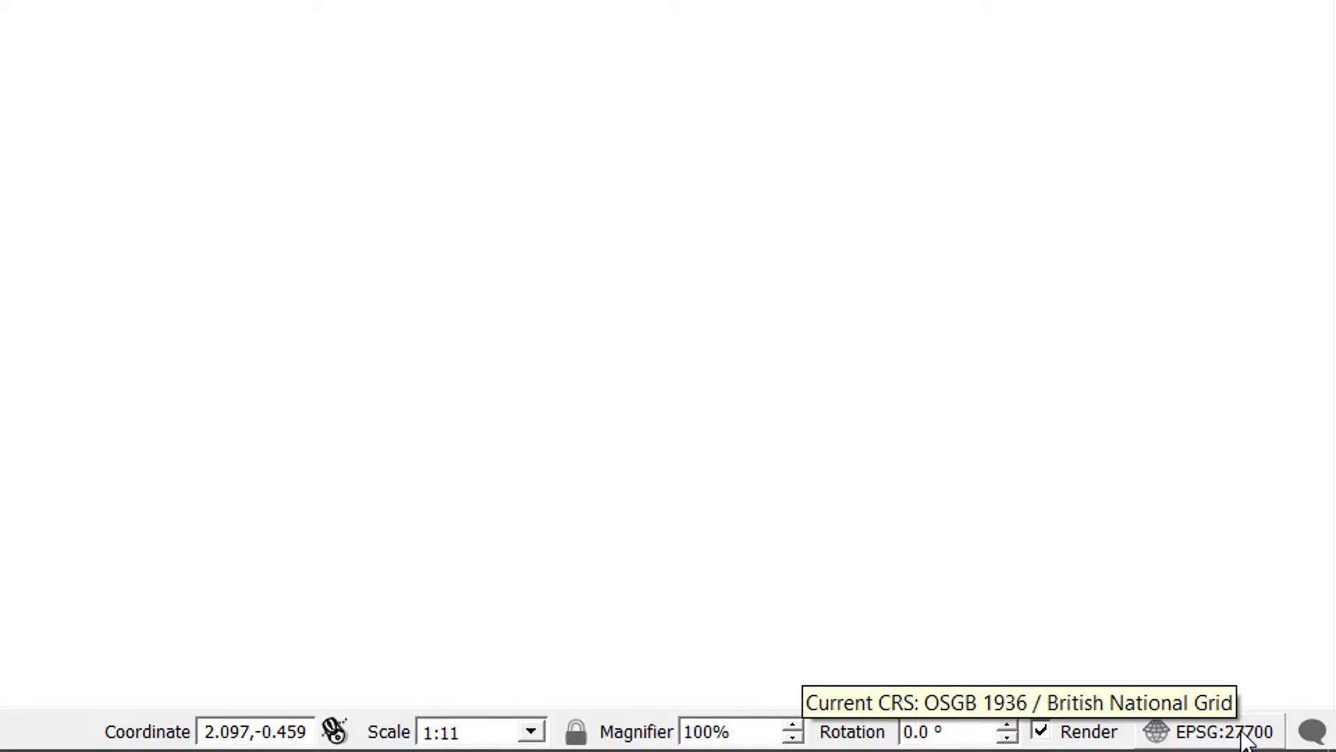
Step: Set the project CRS from EPSG:27700 to WGS 84 / Pseudo-Mercator (EPSG:3857)
{"action": "left_click", "coordinate": [1242, 734]}
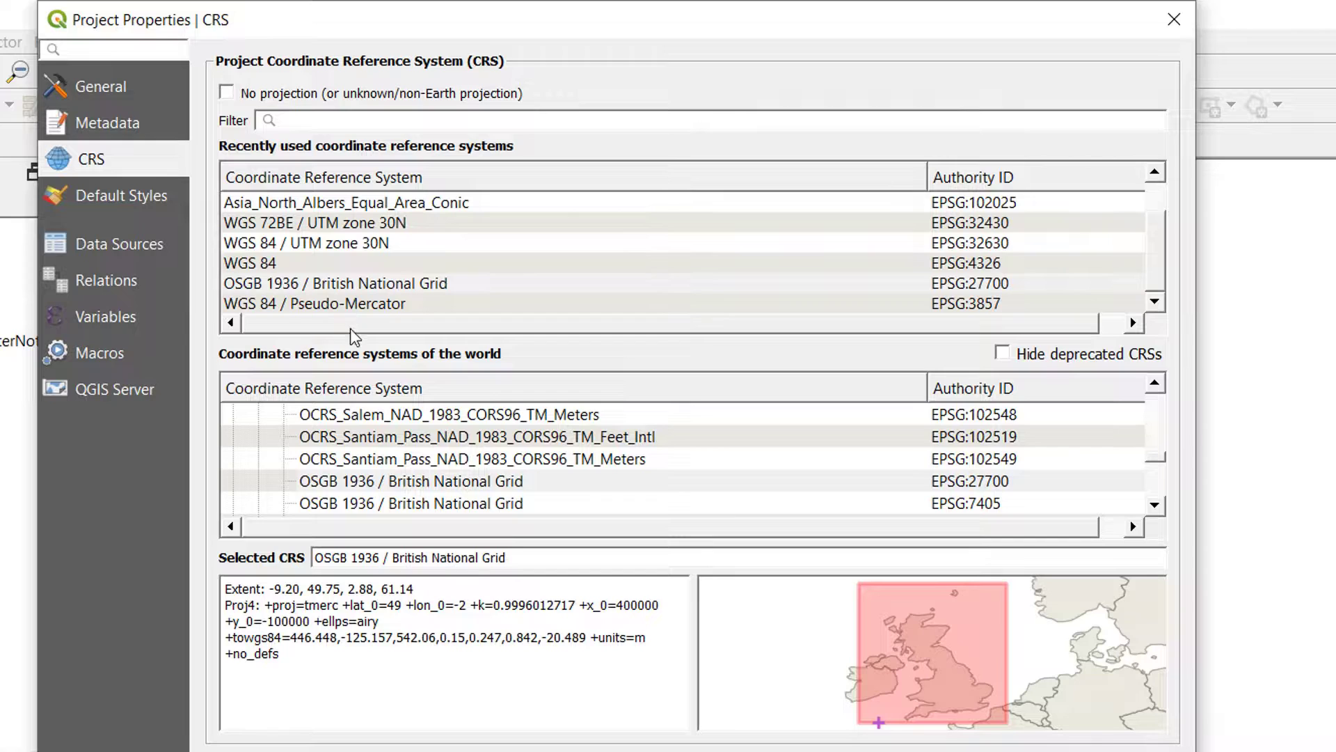
{"action": "left_click", "coordinate": [349, 310]}
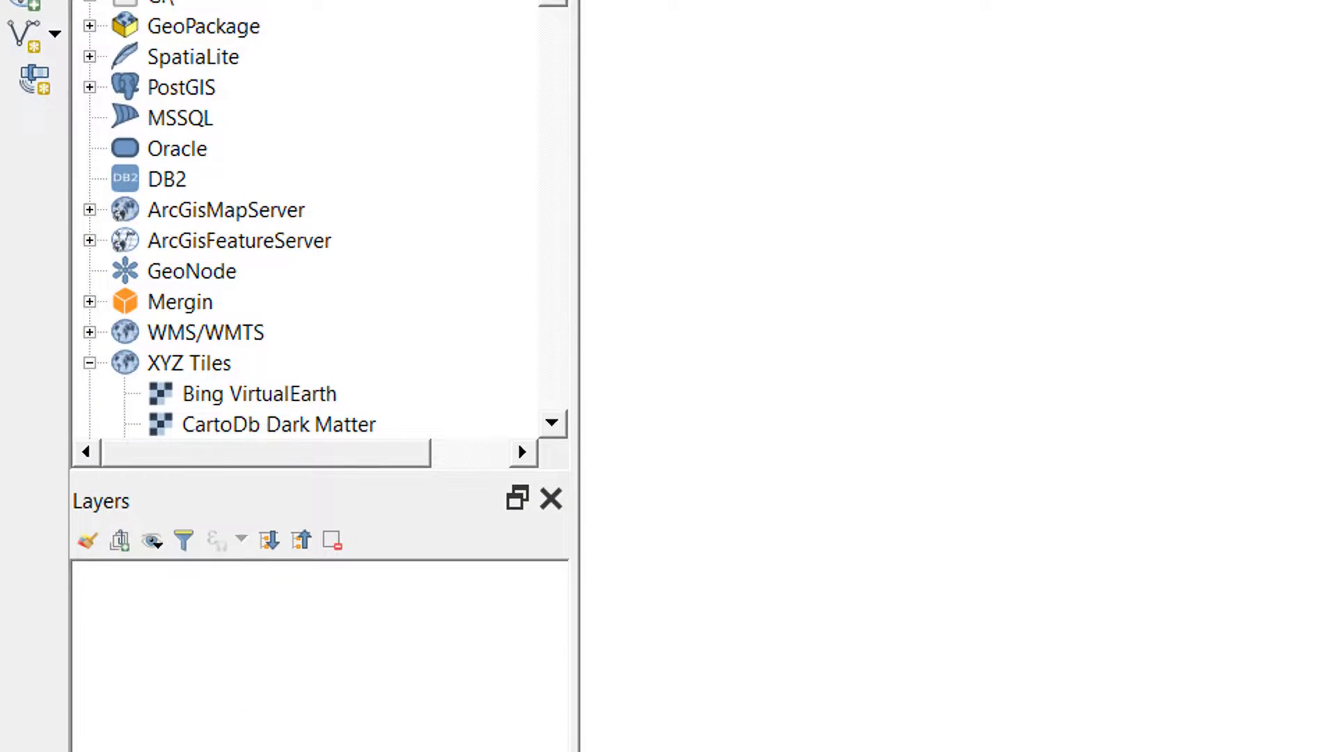
Step: Add OpenStreetMap Monochrome from the Browser's XYZ Tiles into the Layers panel
{"action": "left_click_drag", "start_coordinate": [556, 0], "coordinate": [565, 200]}
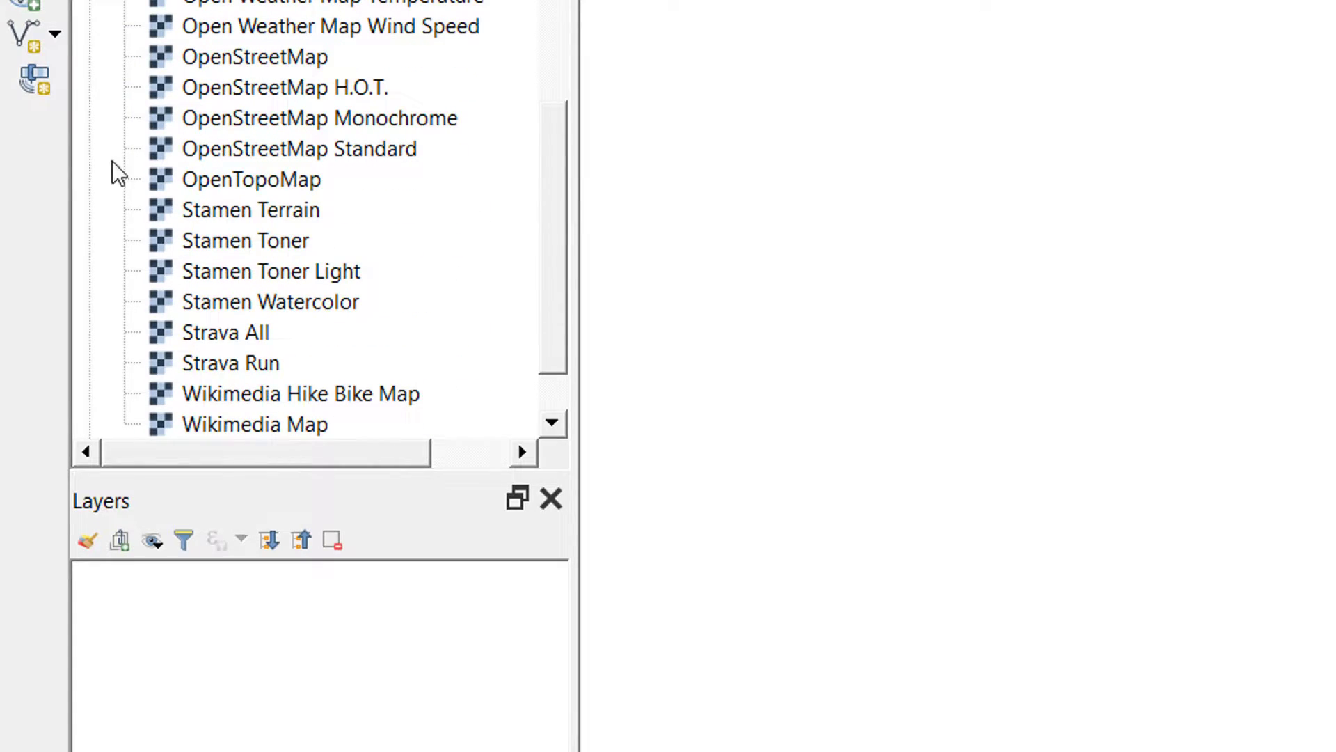
{"action": "left_click", "coordinate": [291, 115]}
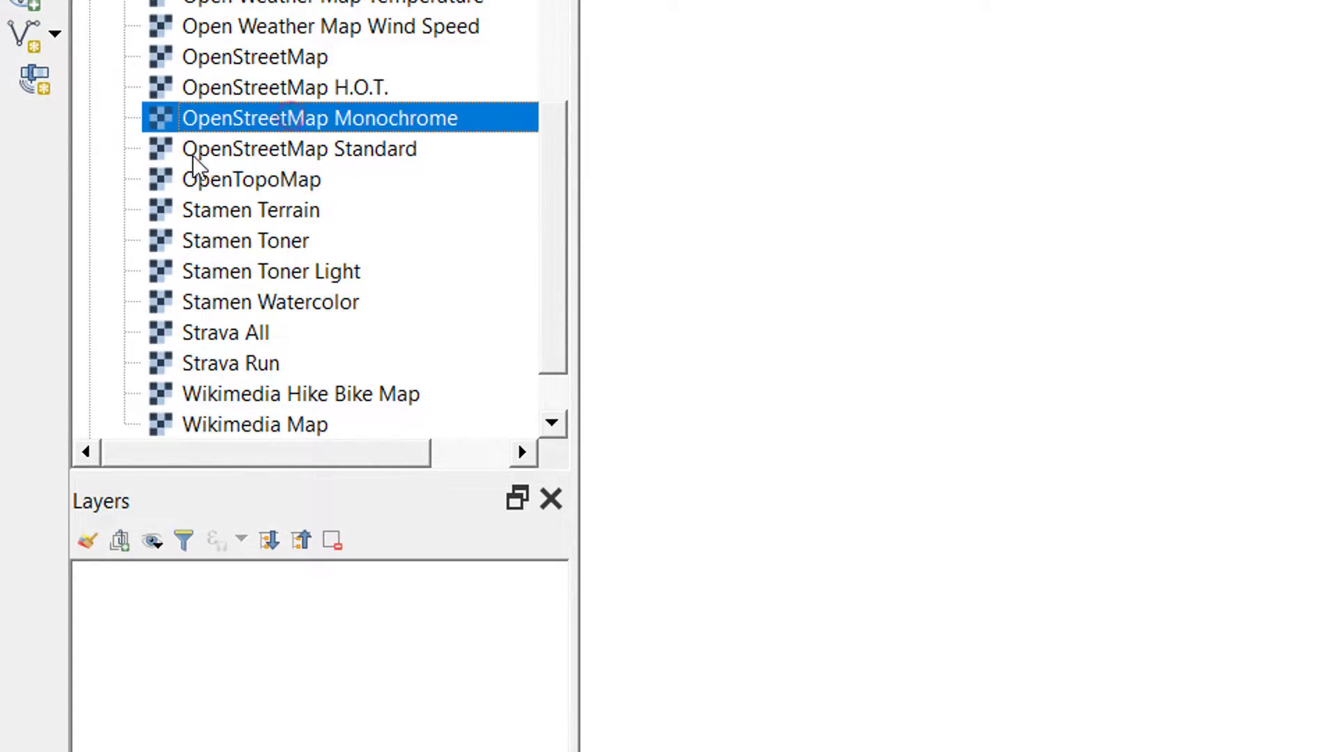
{"action": "left_click_drag", "start_coordinate": [277, 134], "coordinate": [232, 632]}
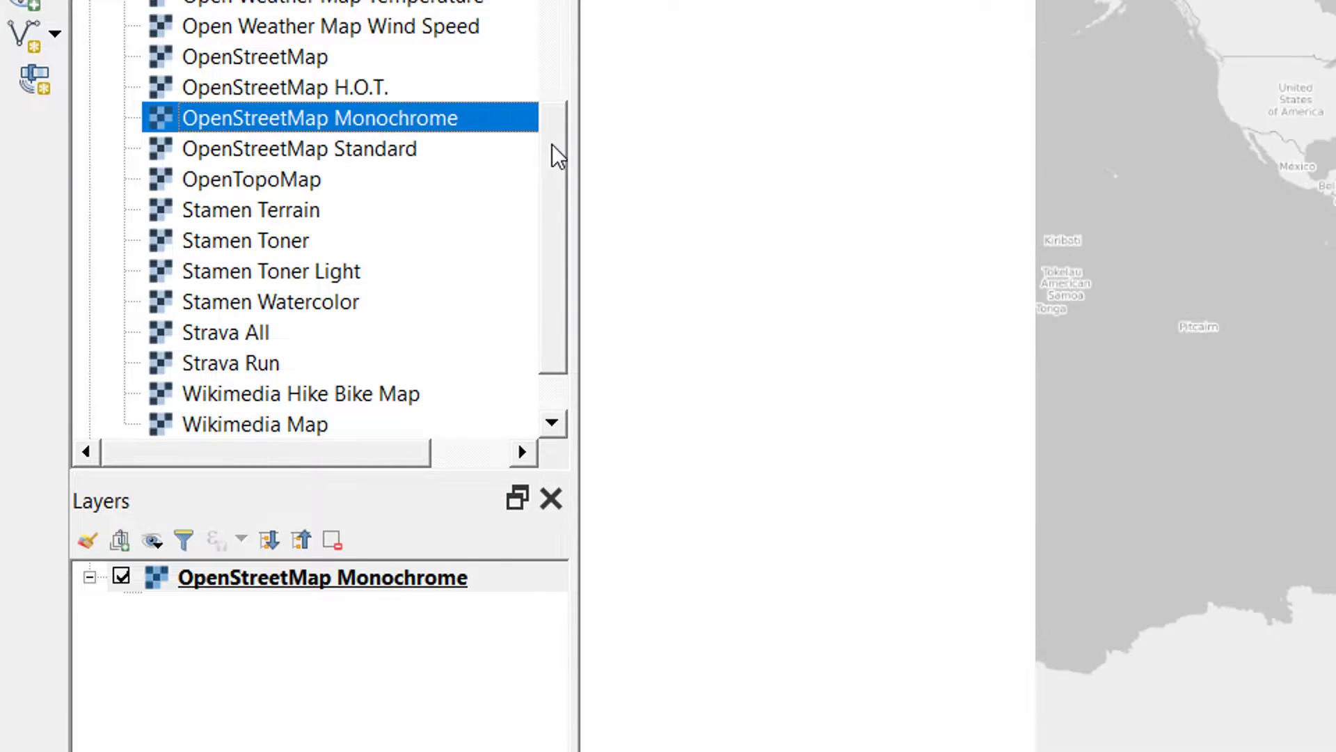
Step: Pan the grey world basemap to reposition it on the canvas
{"action": "left_click_drag", "start_coordinate": [552, 143], "coordinate": [567, 62]}
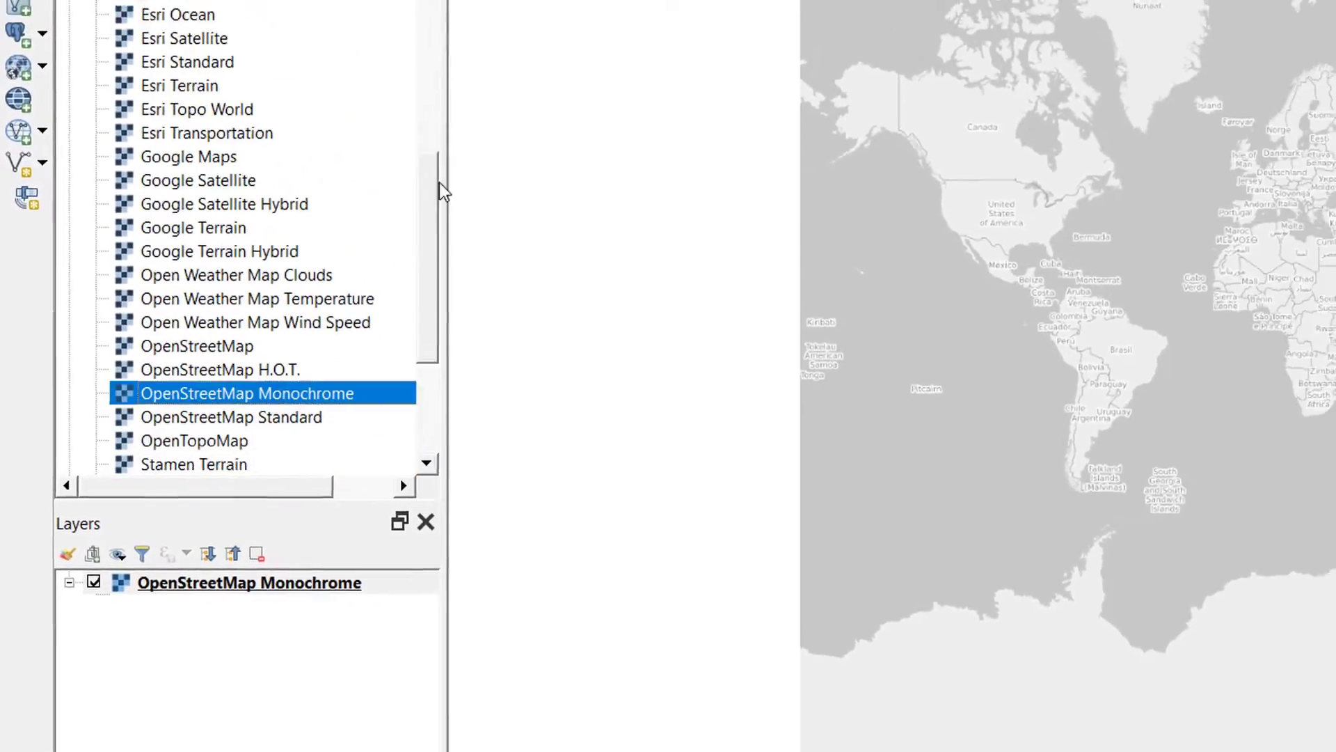
{"action": "left_click_drag", "start_coordinate": [441, 189], "coordinate": [443, 62]}
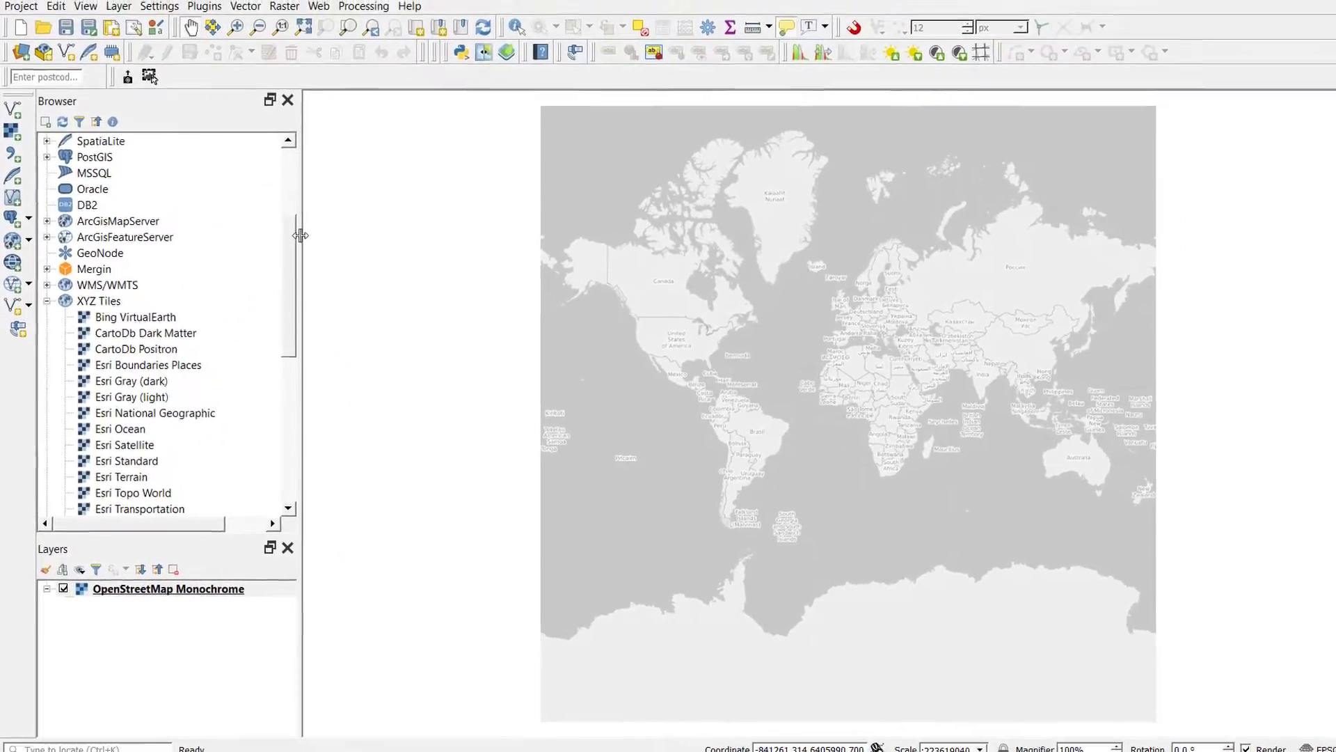
{"action": "left_click_drag", "start_coordinate": [300, 235], "coordinate": [295, 319]}
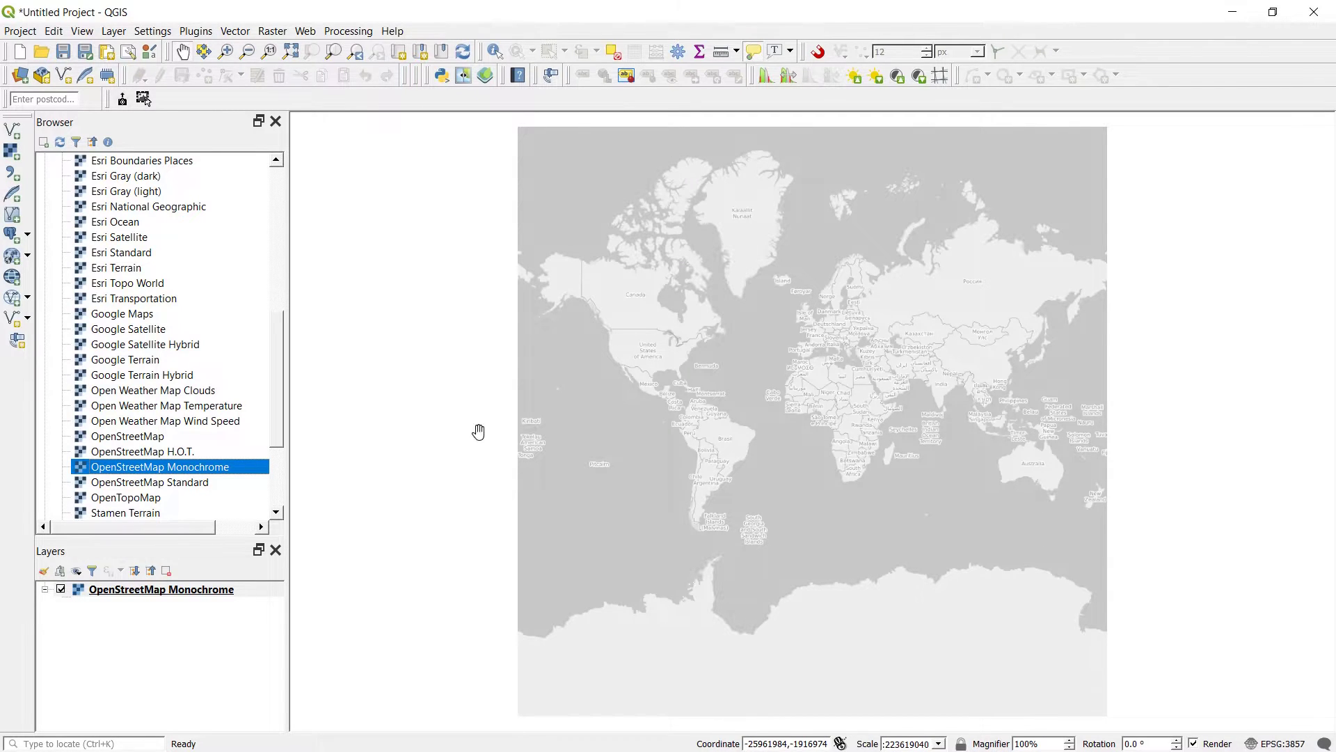
{"action": "left_click_drag", "start_coordinate": [283, 369], "coordinate": [283, 214]}
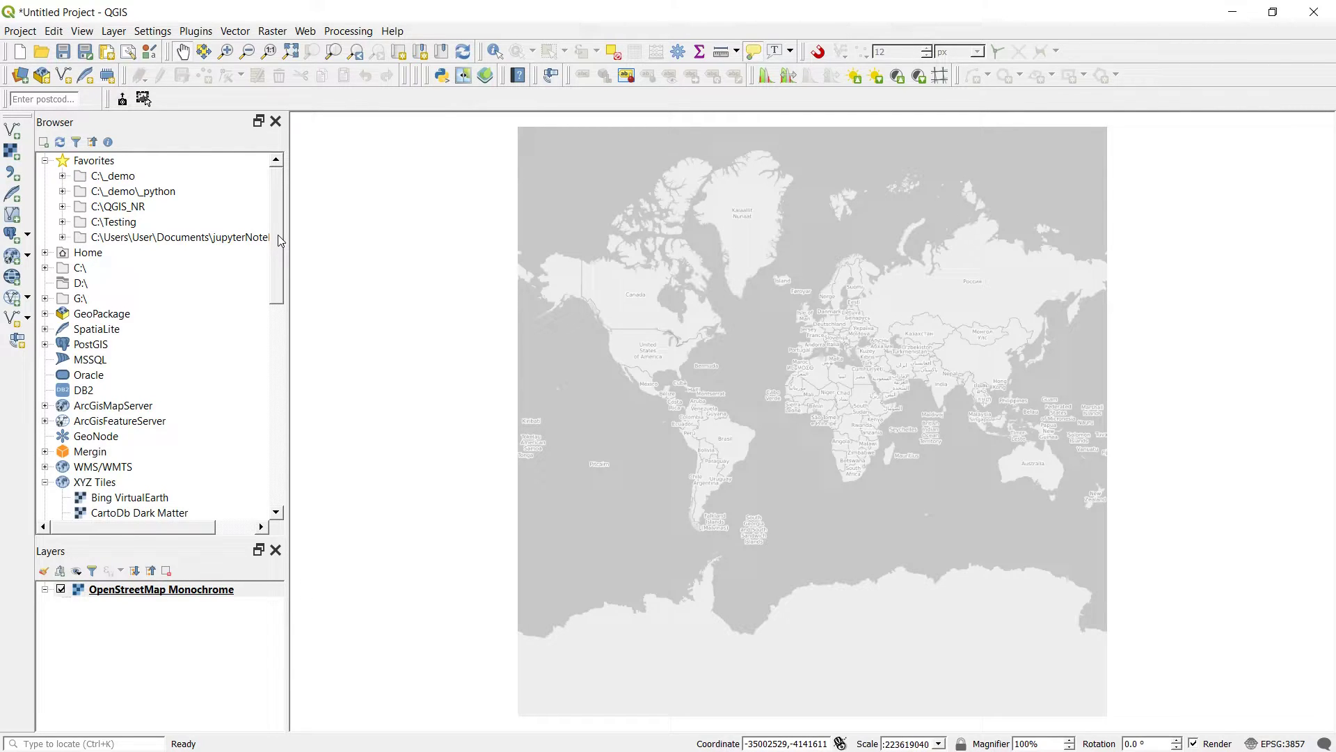
{"action": "left_click_drag", "start_coordinate": [280, 240], "coordinate": [280, 448]}
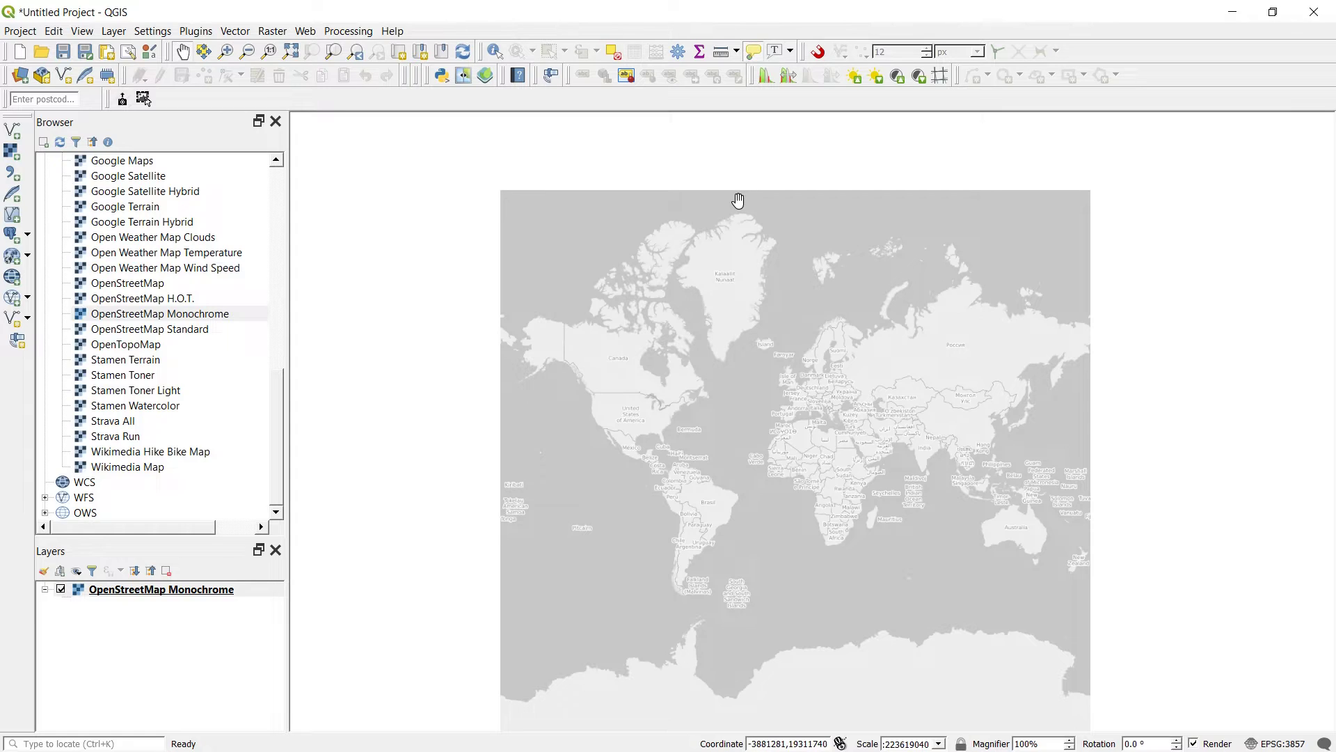
{"action": "left_click_drag", "start_coordinate": [752, 254], "coordinate": [734, 226]}
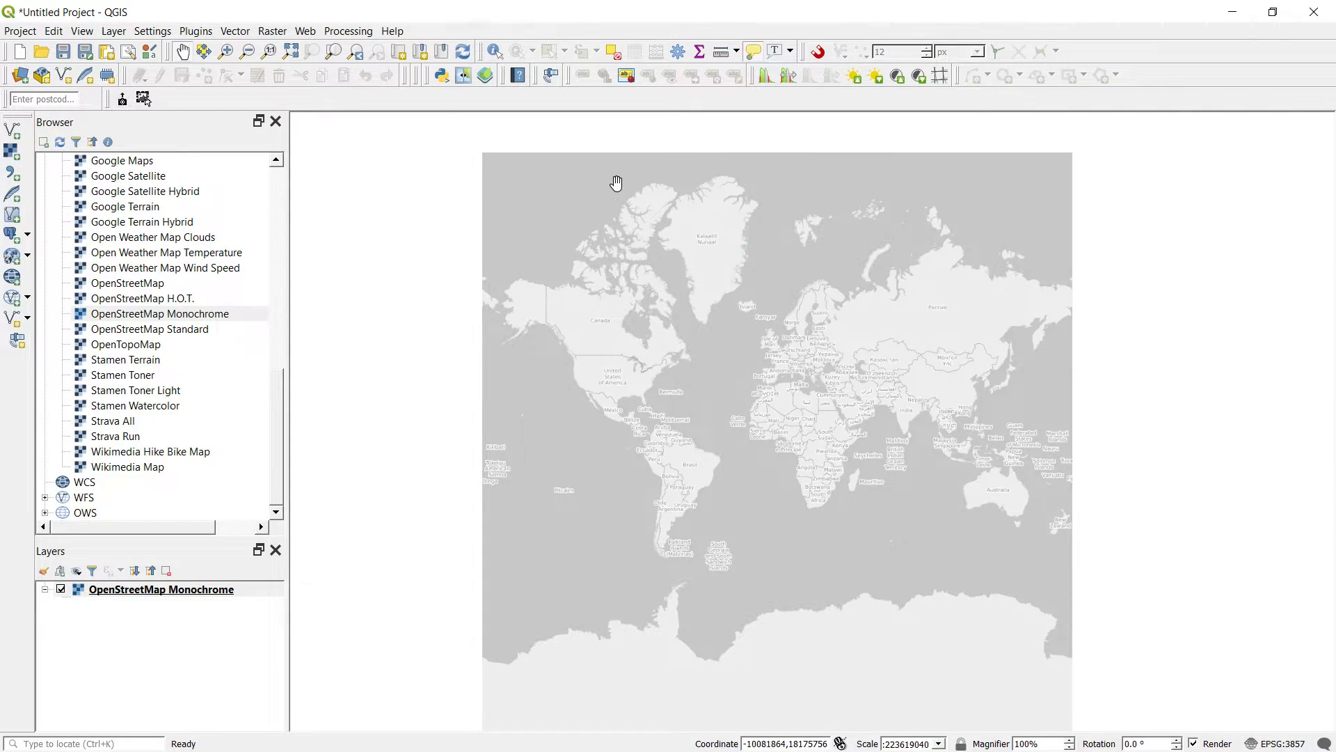
{"action": "left_click", "coordinate": [192, 32]}
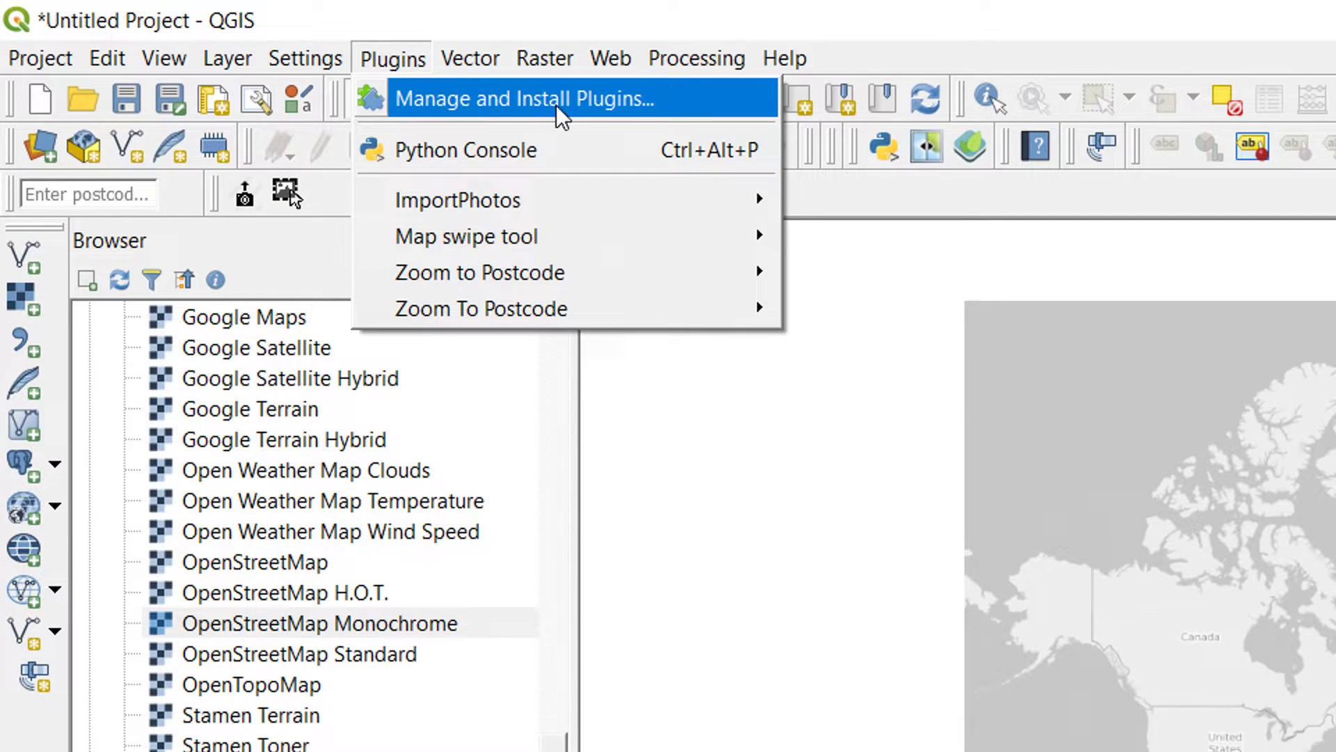
{"action": "left_click", "coordinate": [700, 98]}
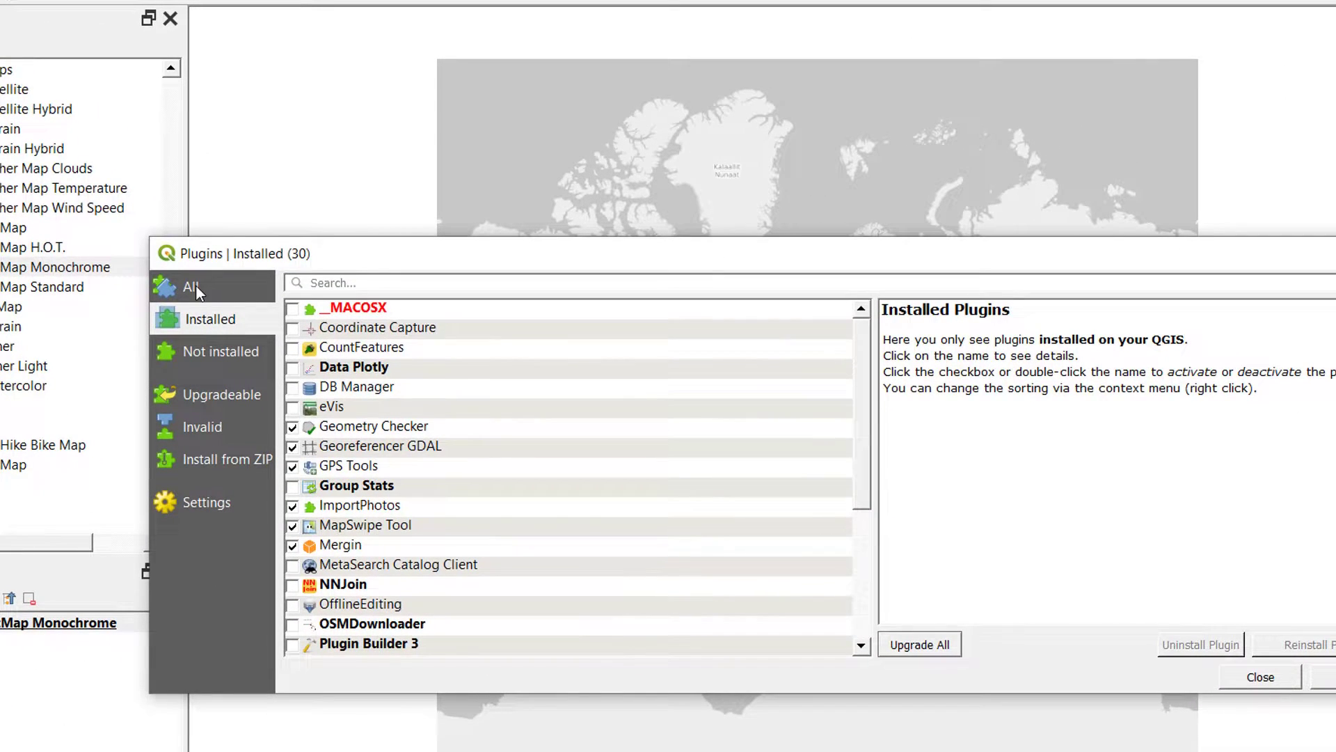
{"action": "left_click", "coordinate": [194, 286]}
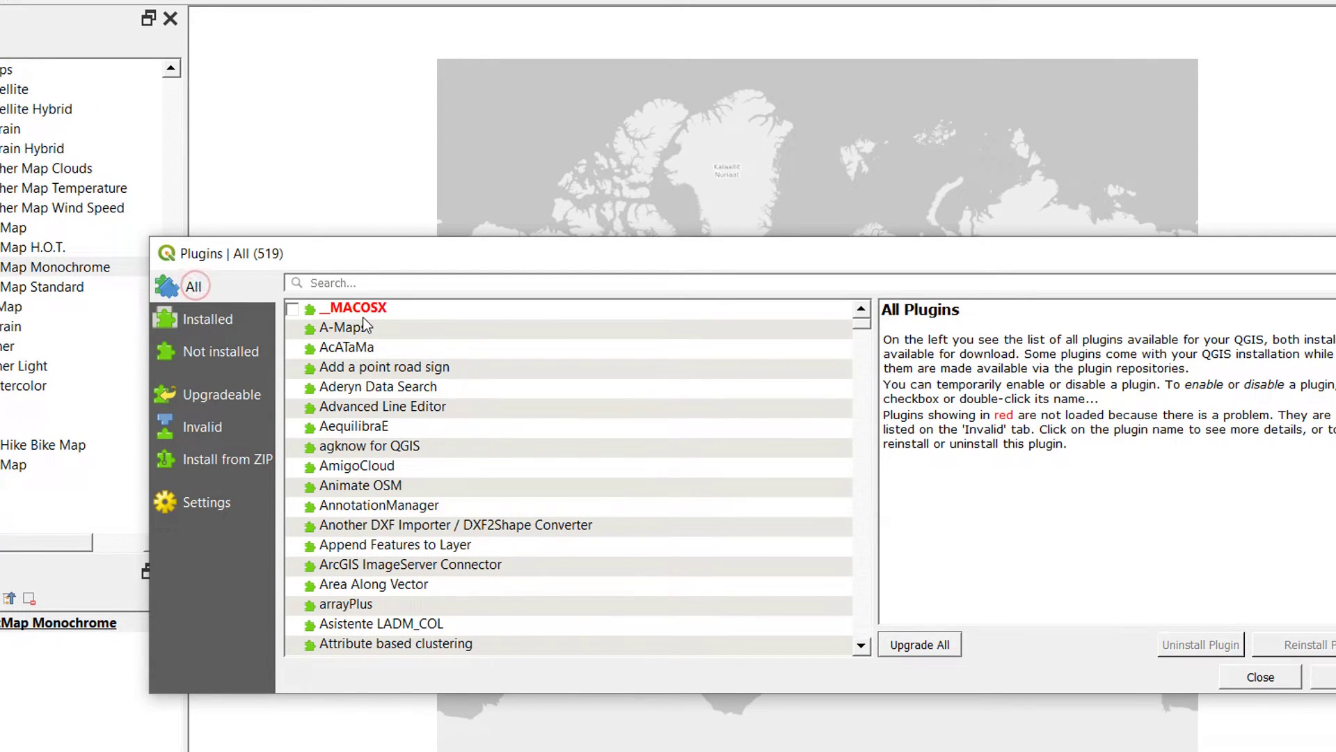
{"action": "left_click", "coordinate": [353, 282]}
{"action": "type", "text": "pht"}
{"action": "key", "text": "BackSpace"}
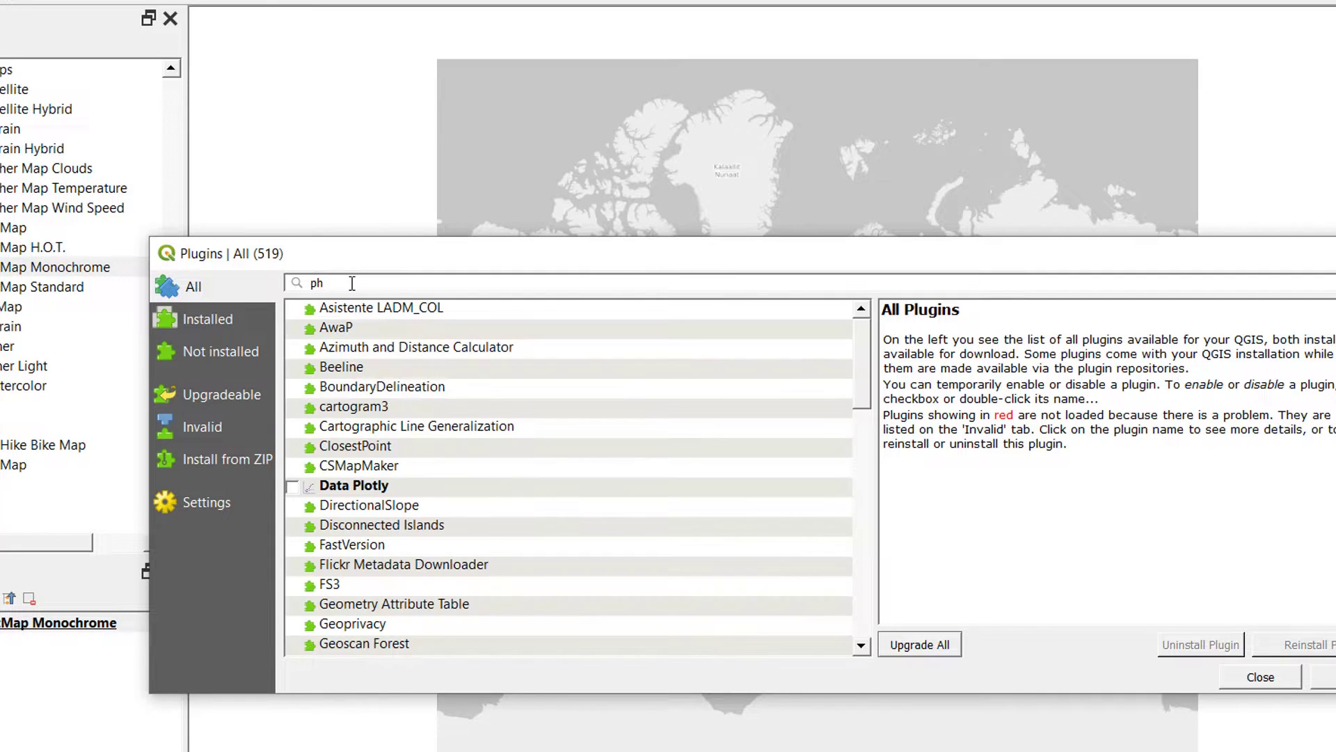
{"action": "type", "text": "oto"}
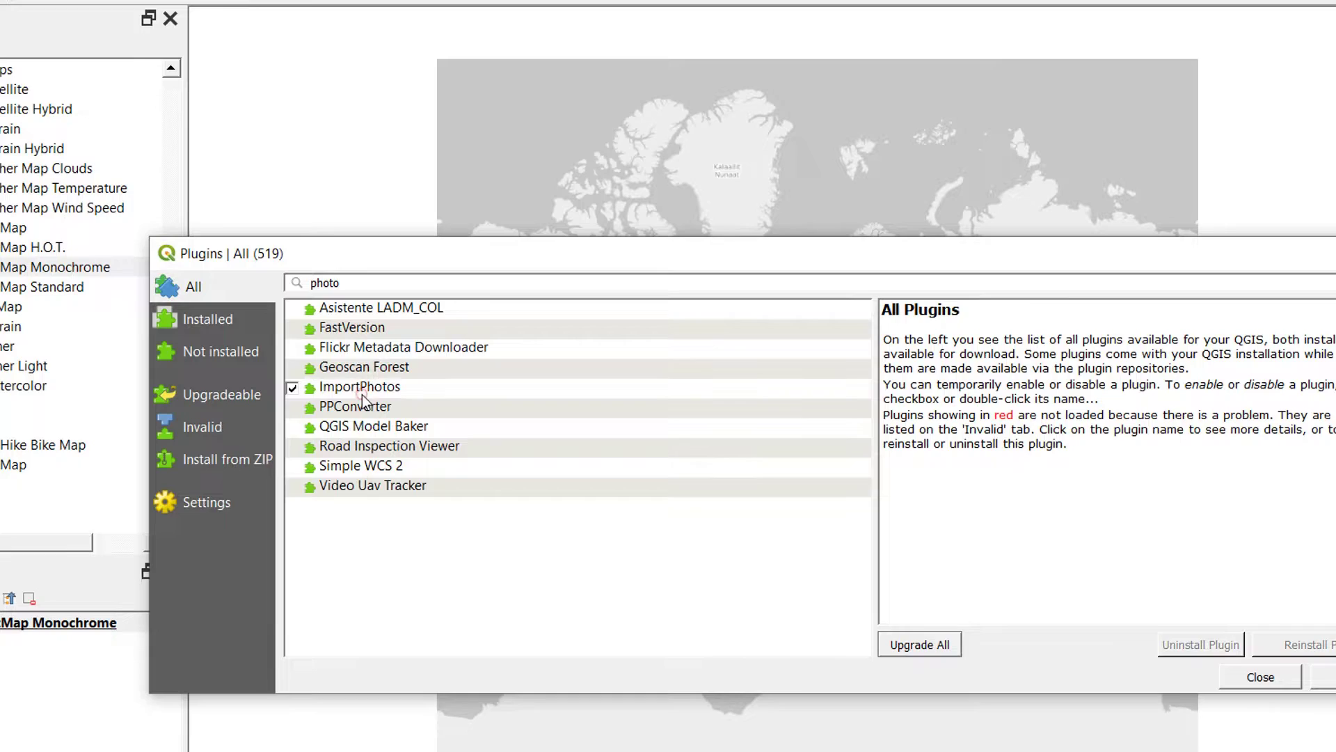
{"action": "left_click", "coordinate": [382, 387]}
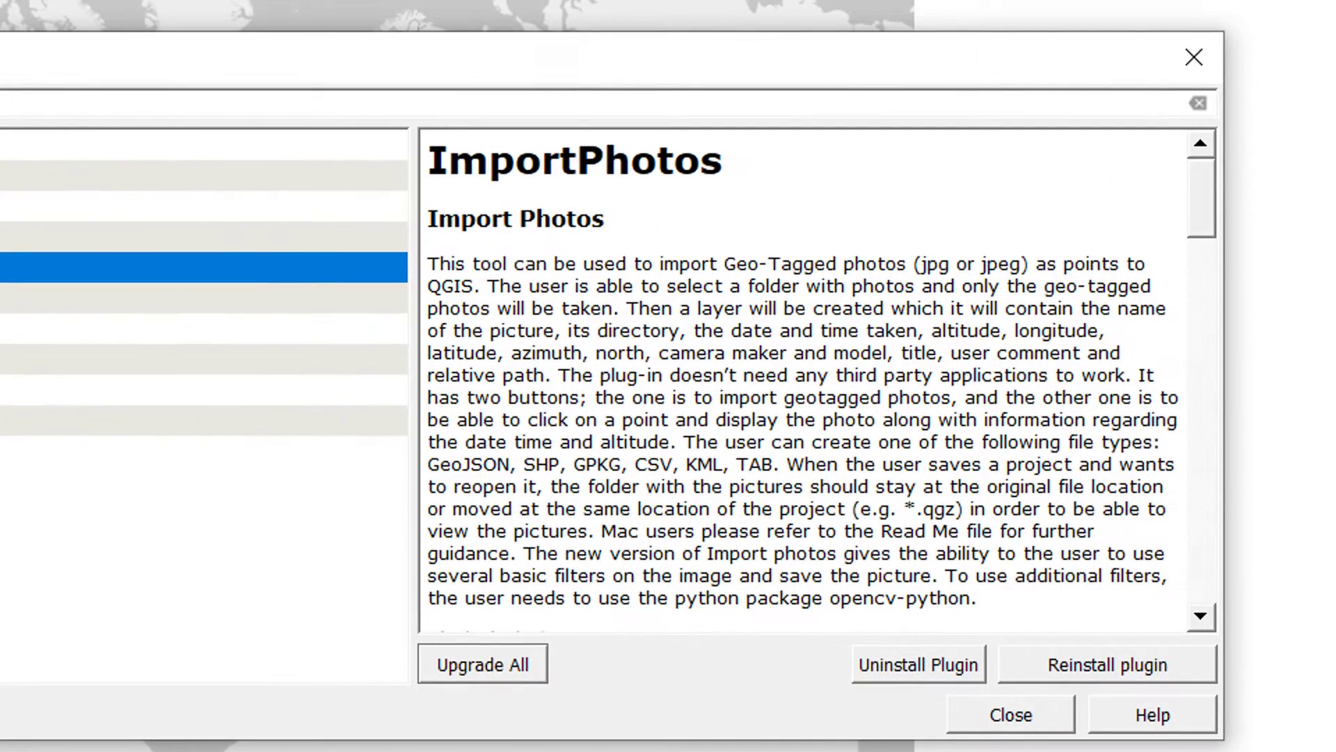
{"action": "left_click_drag", "start_coordinate": [1204, 208], "coordinate": [1235, 188]}
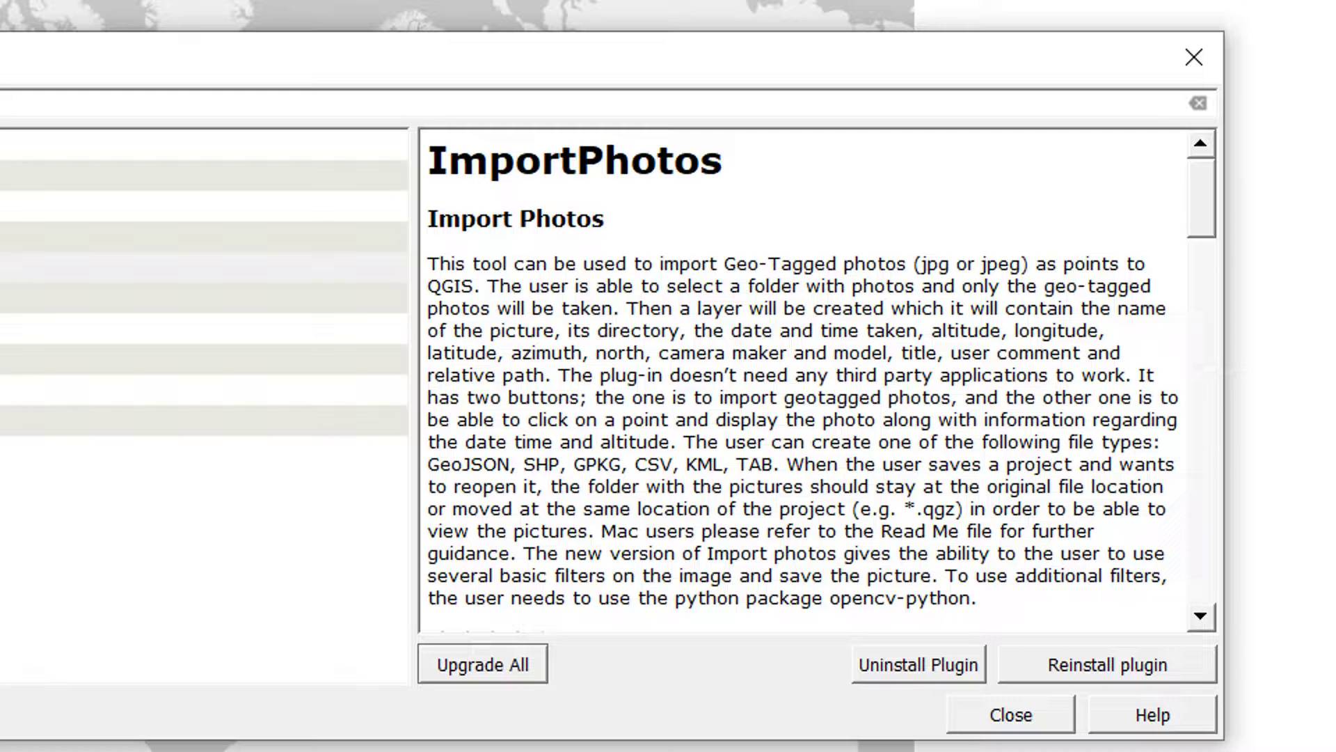
{"action": "left_click", "coordinate": [1032, 717]}
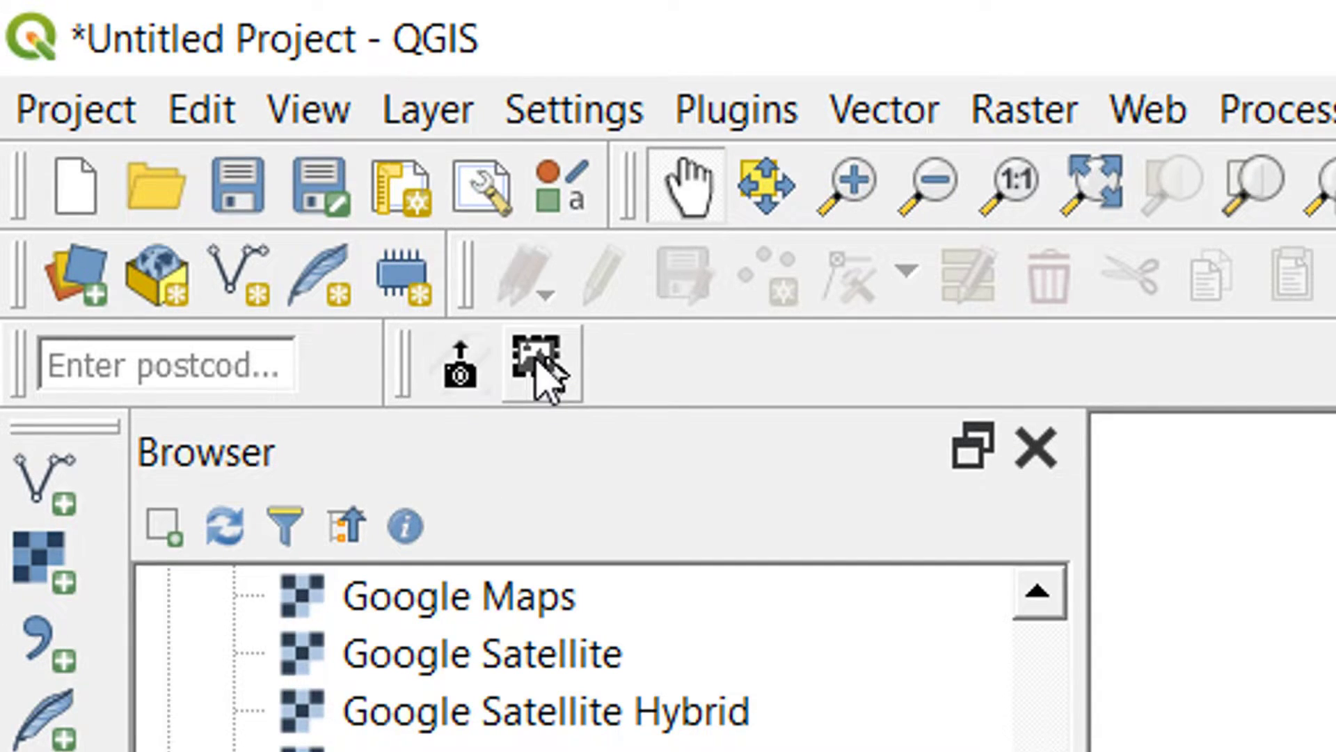
Step: Open ImportPhotos and set its input folder to C:/_demo/Q2web/demo/forUpload
{"action": "left_click", "coordinate": [459, 376]}
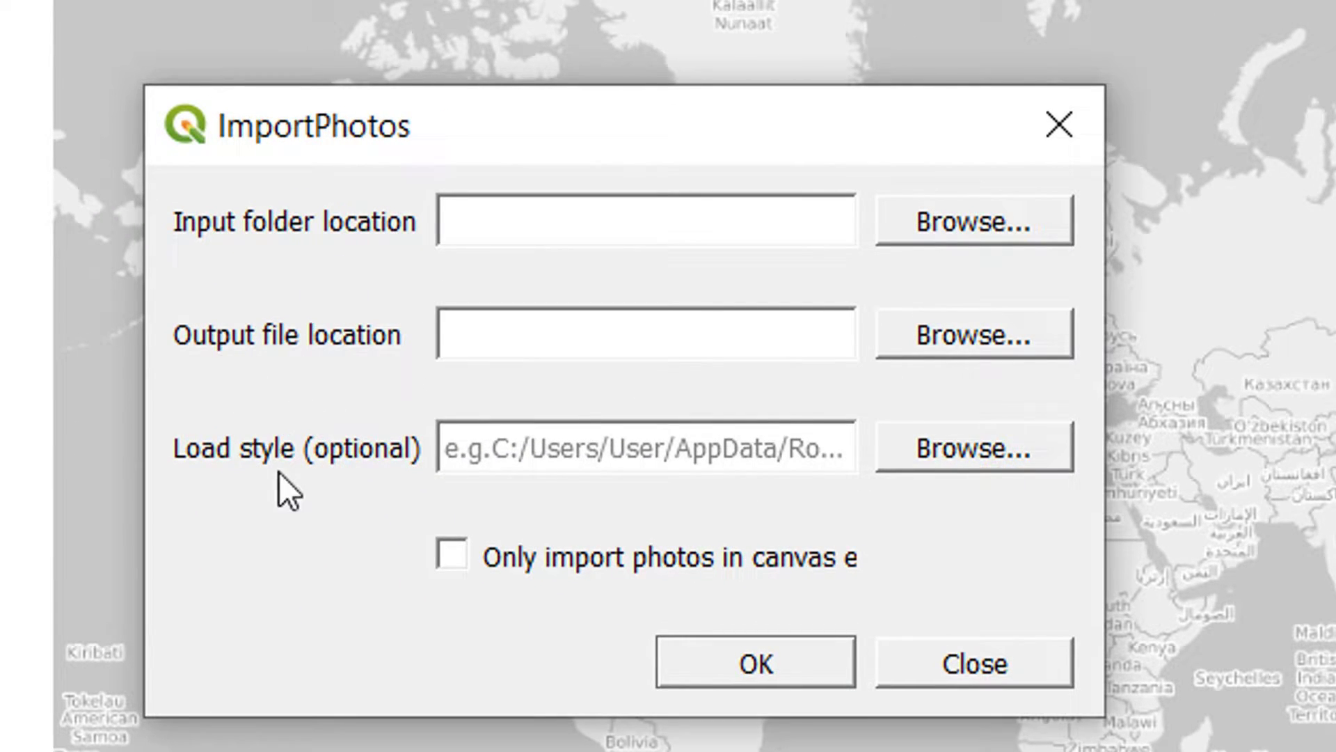
{"action": "left_click", "coordinate": [971, 223]}
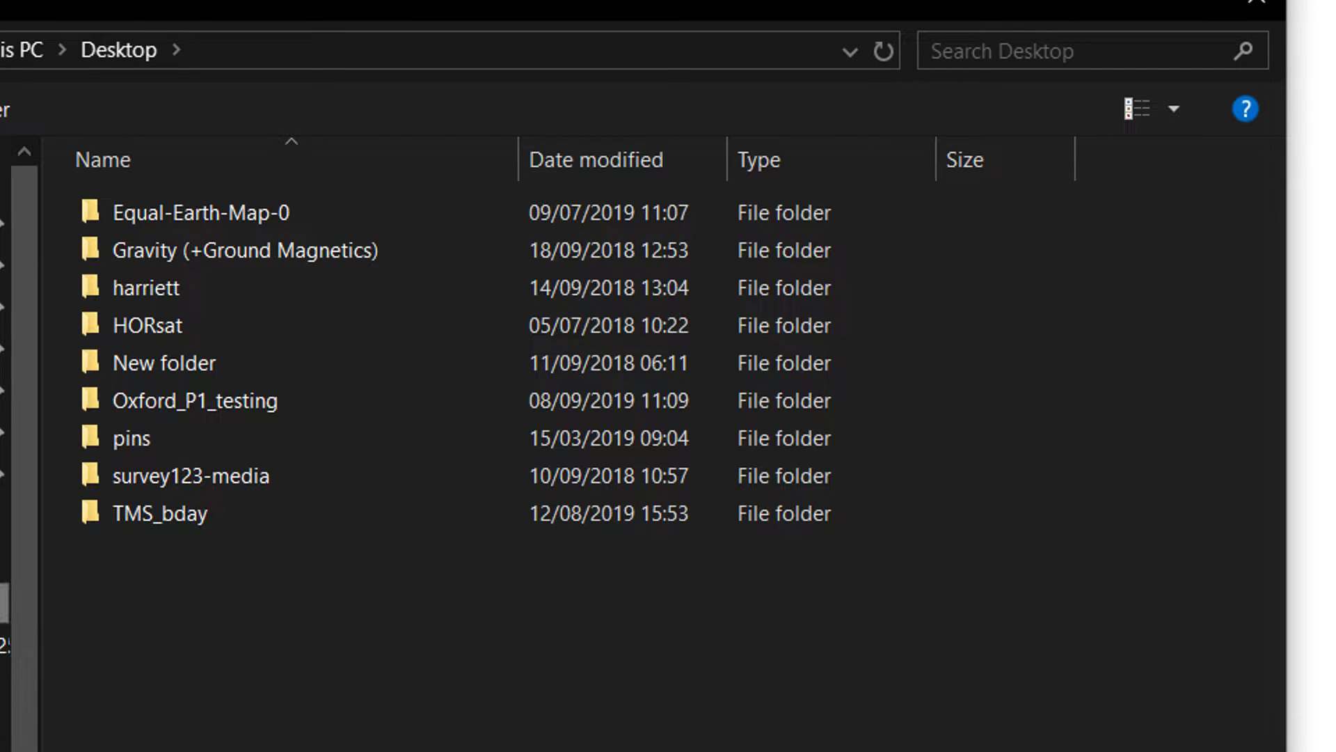
{"action": "double_click", "coordinate": [186, 293]}
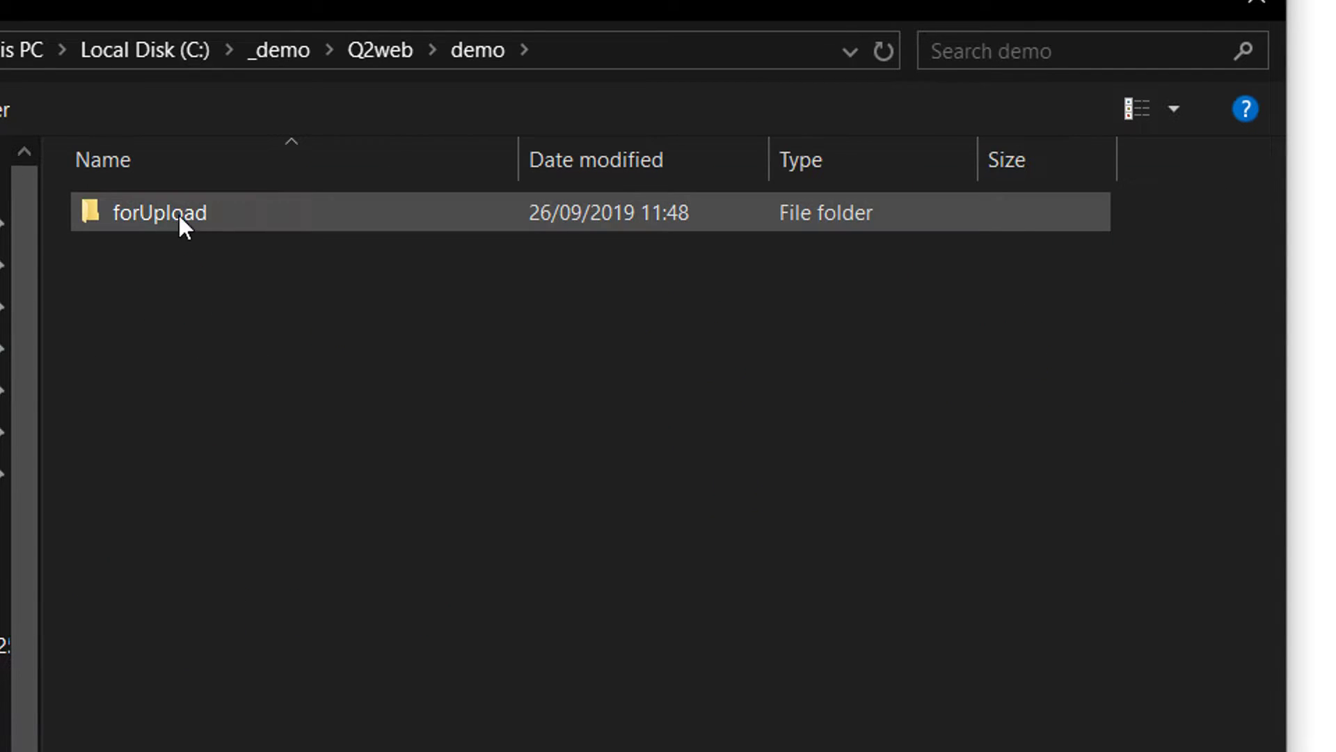
{"action": "mouse_move", "coordinate": [163, 215]}
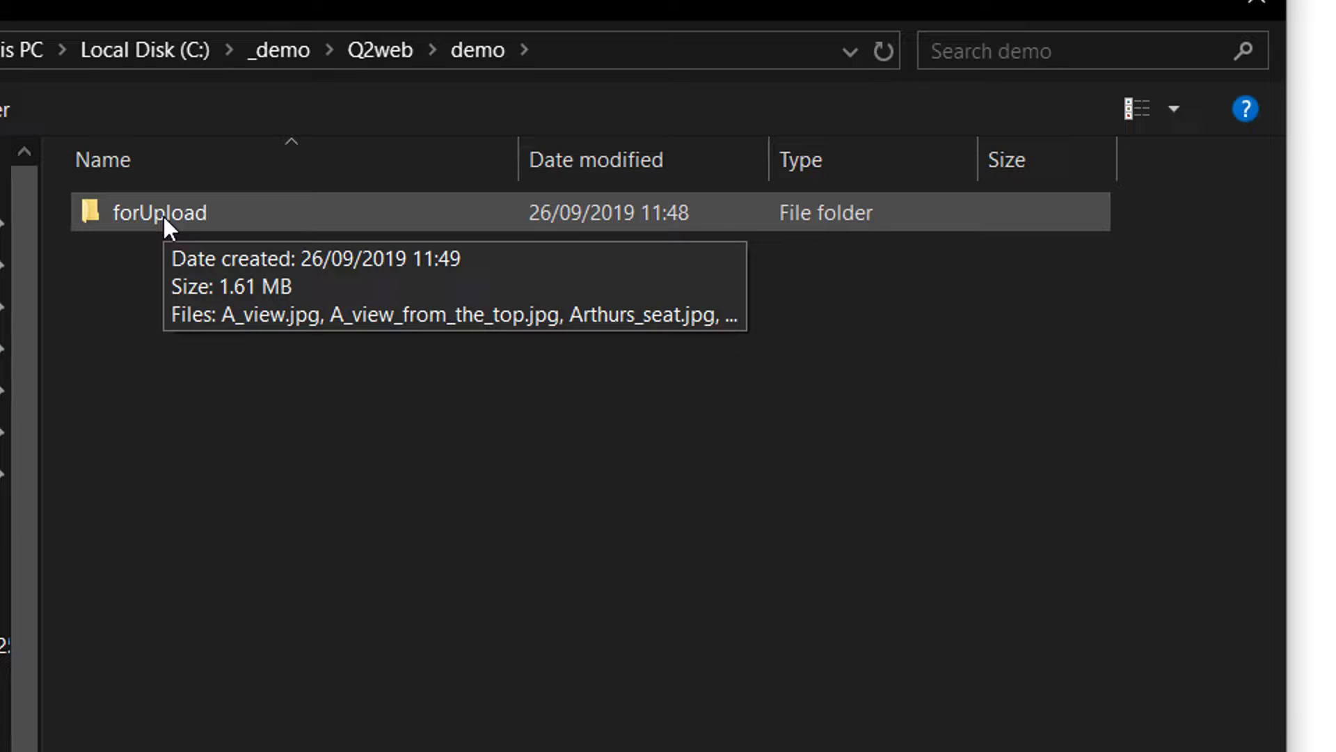
{"action": "left_click", "coordinate": [163, 214]}
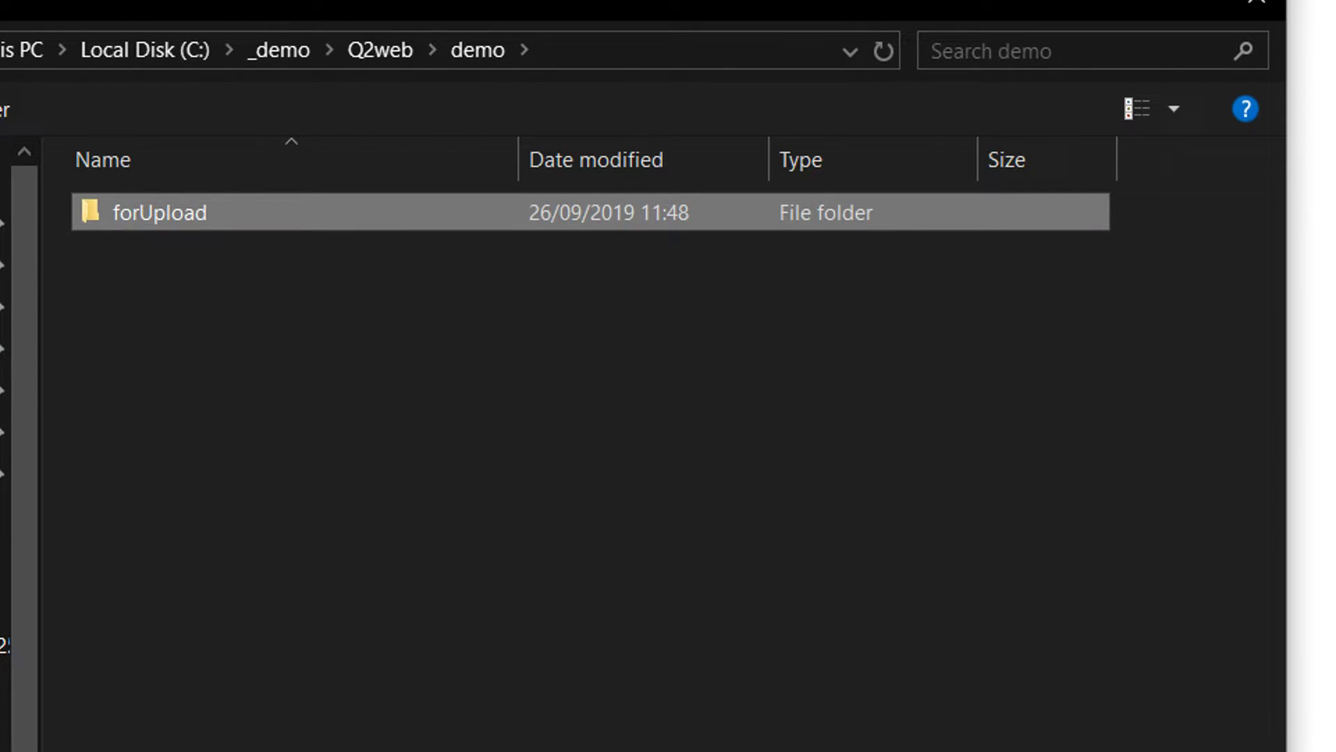
{"action": "key", "text": "Return"}
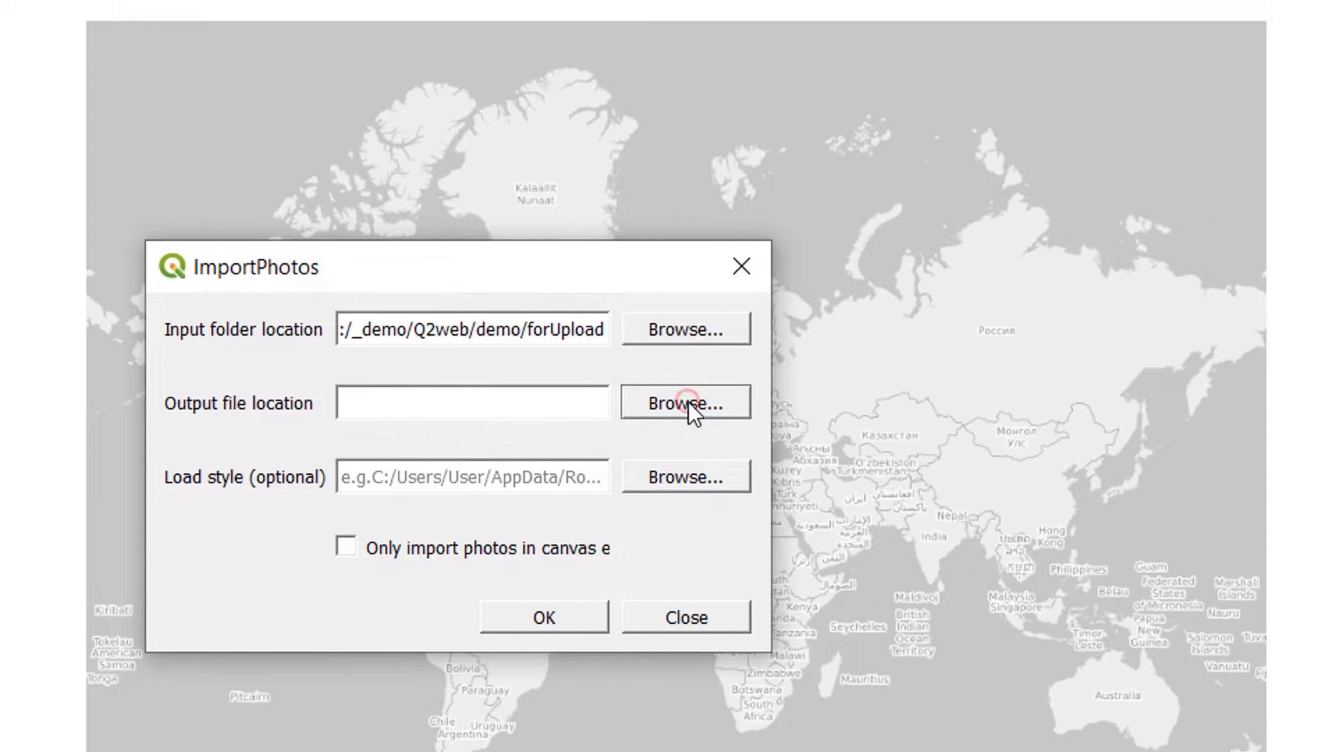
Step: Set the output to myPhotos.shp in the demo folder and run the photo import
{"action": "left_click", "coordinate": [898, 391]}
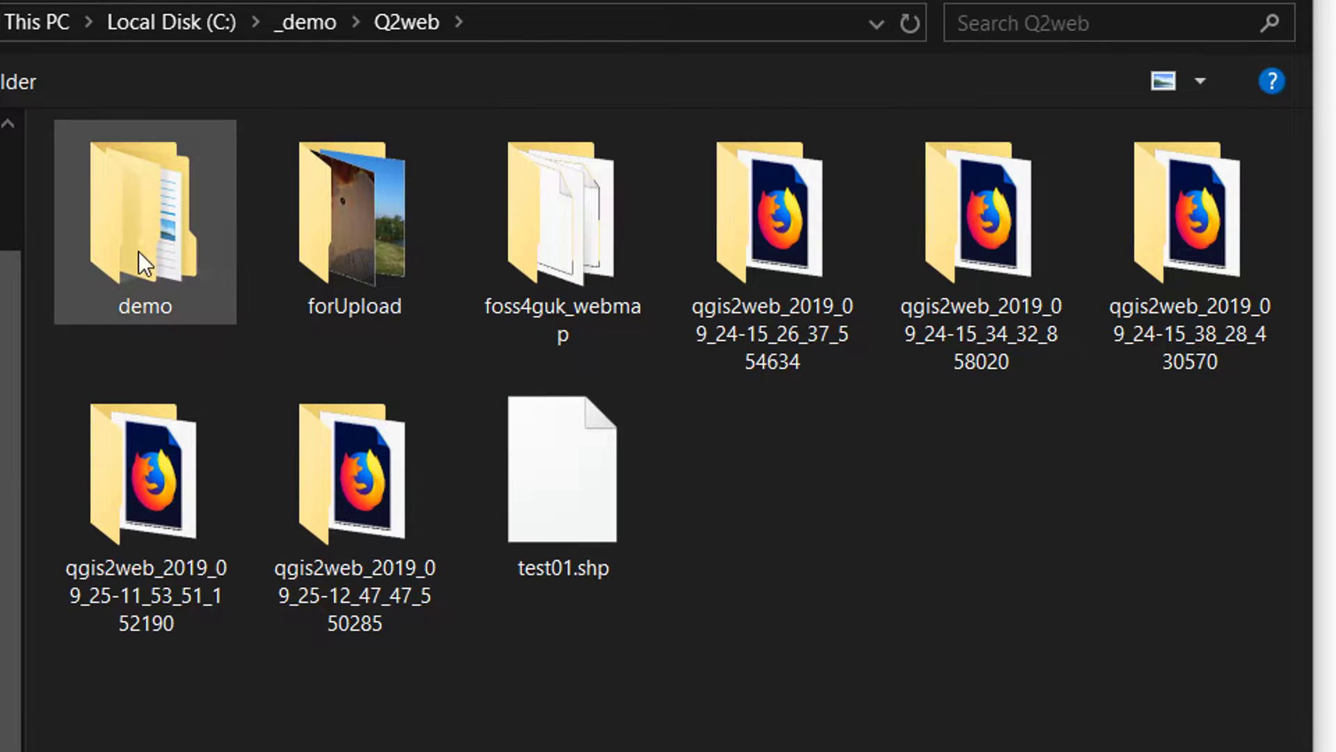
{"action": "double_click", "coordinate": [128, 243]}
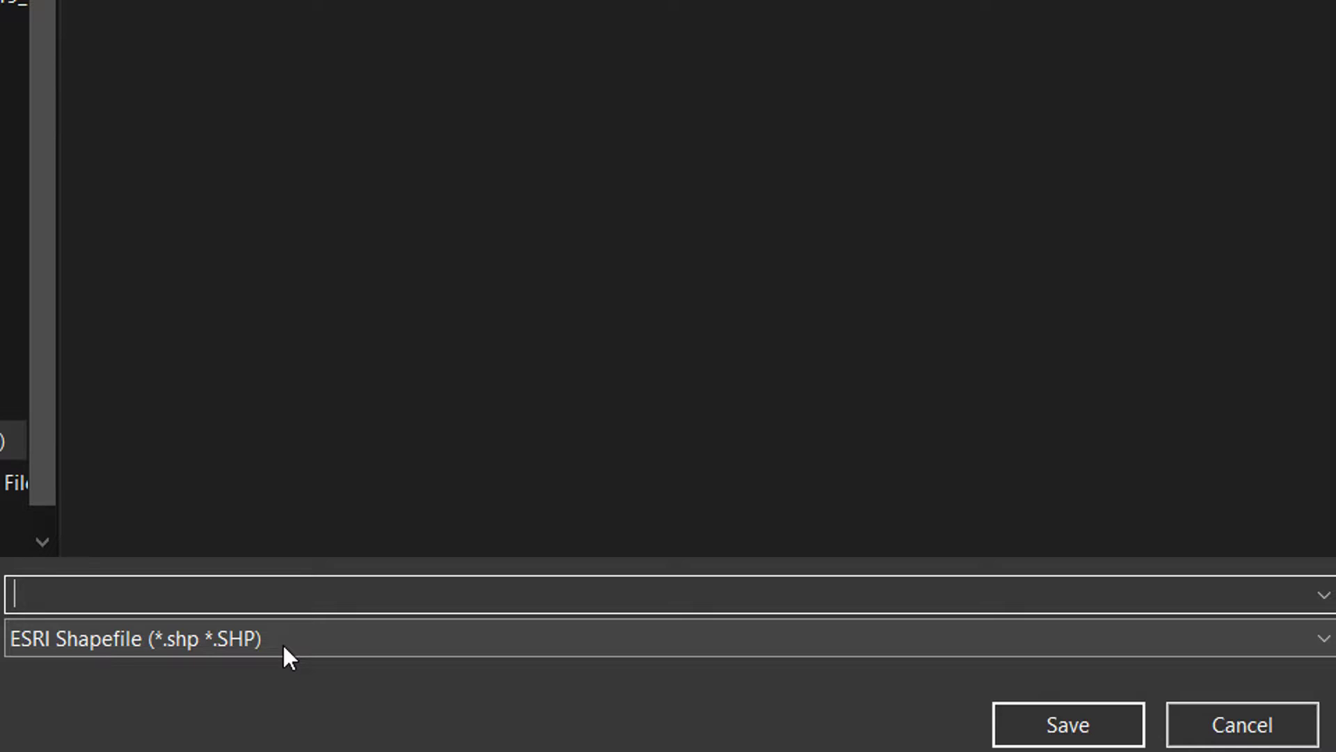
{"action": "type", "text": "myPhotos"}
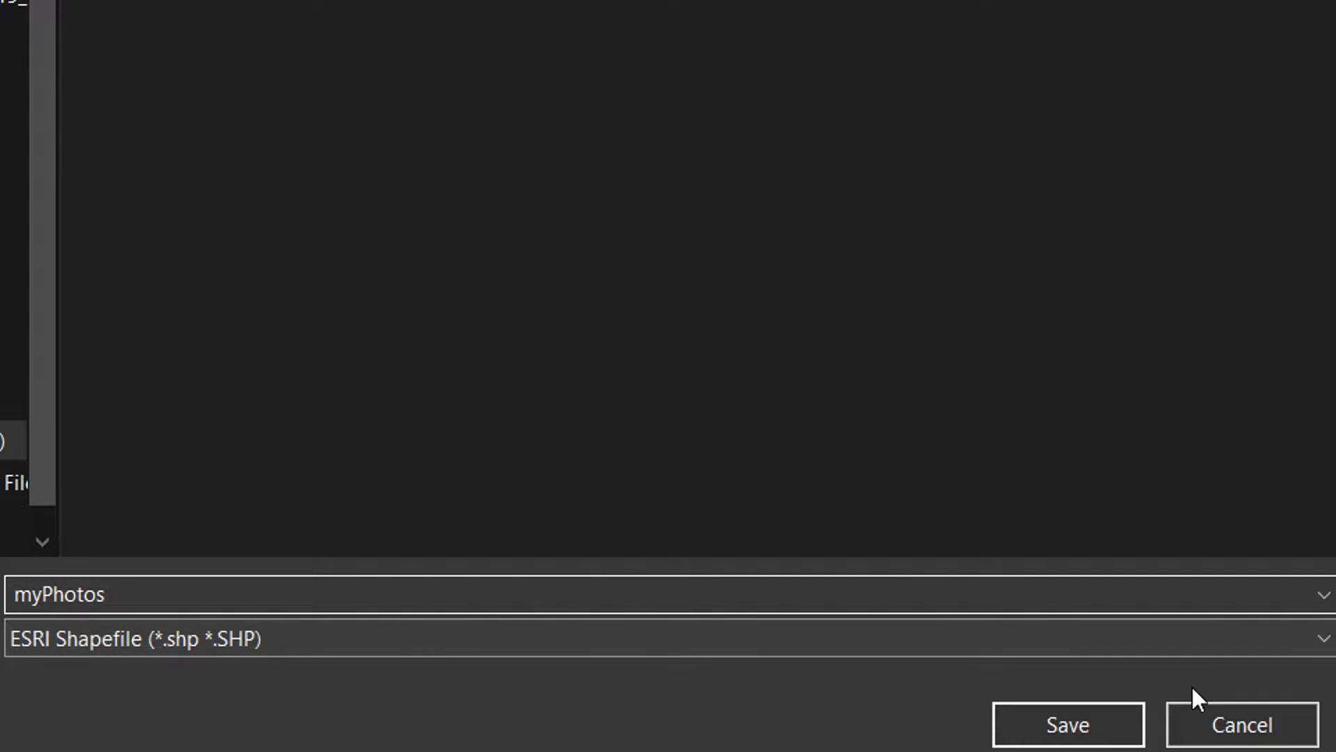
{"action": "left_click", "coordinate": [1103, 724]}
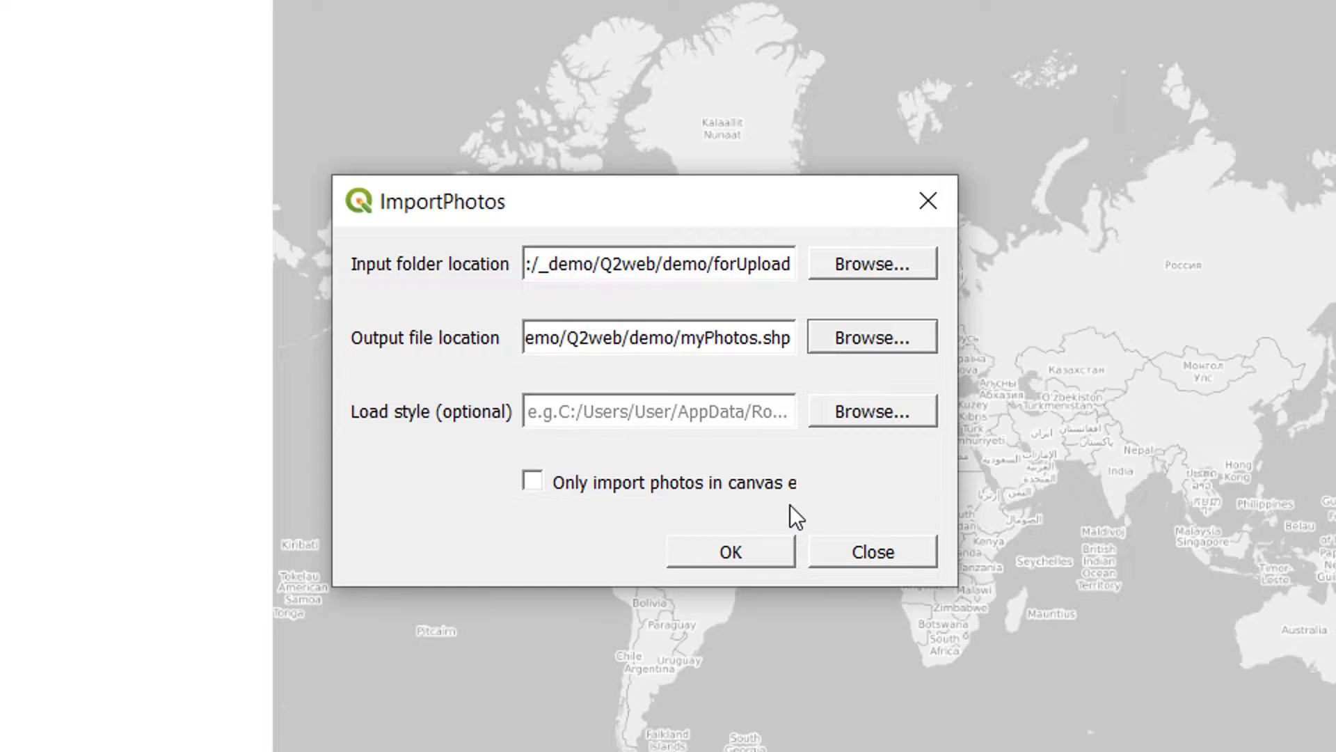
{"action": "left_click", "coordinate": [740, 549]}
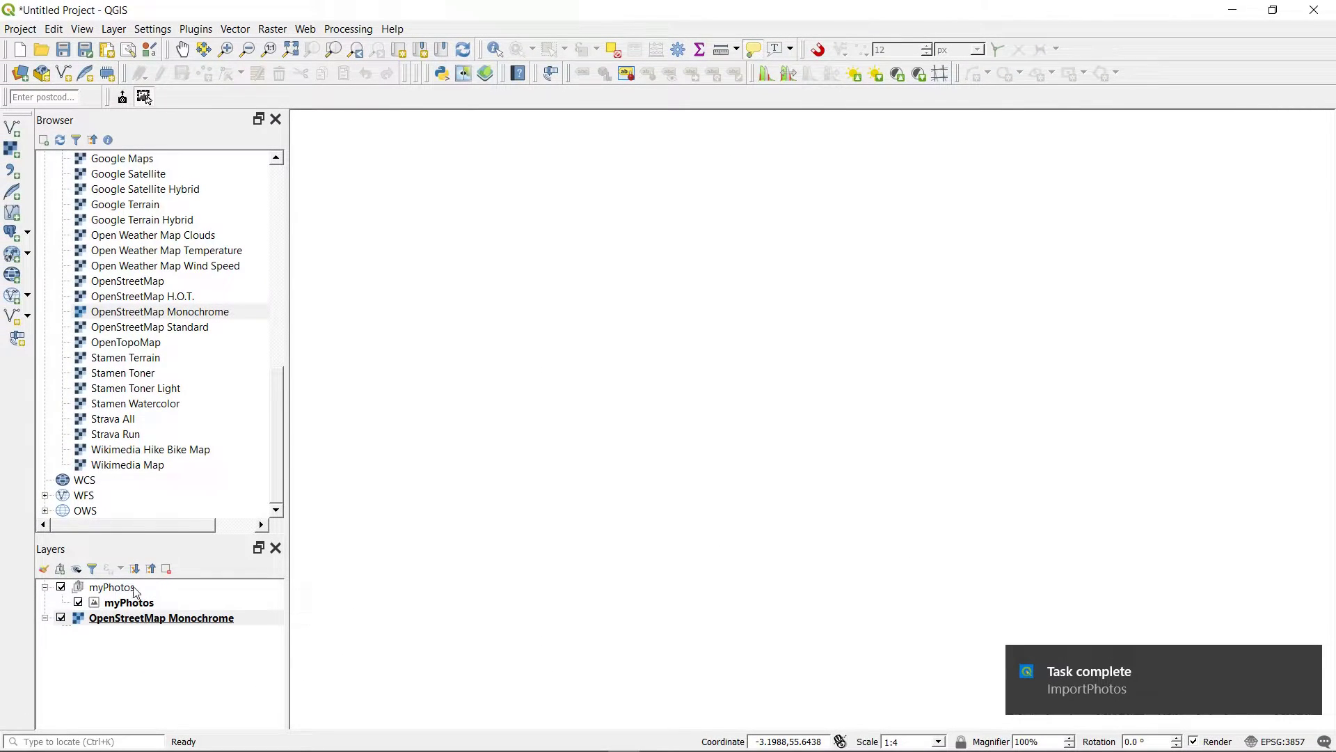
Step: Zoom to the myPhotos layer, then close in on central Edinburgh and Arthur's Seat
{"action": "left_click", "coordinate": [120, 604]}
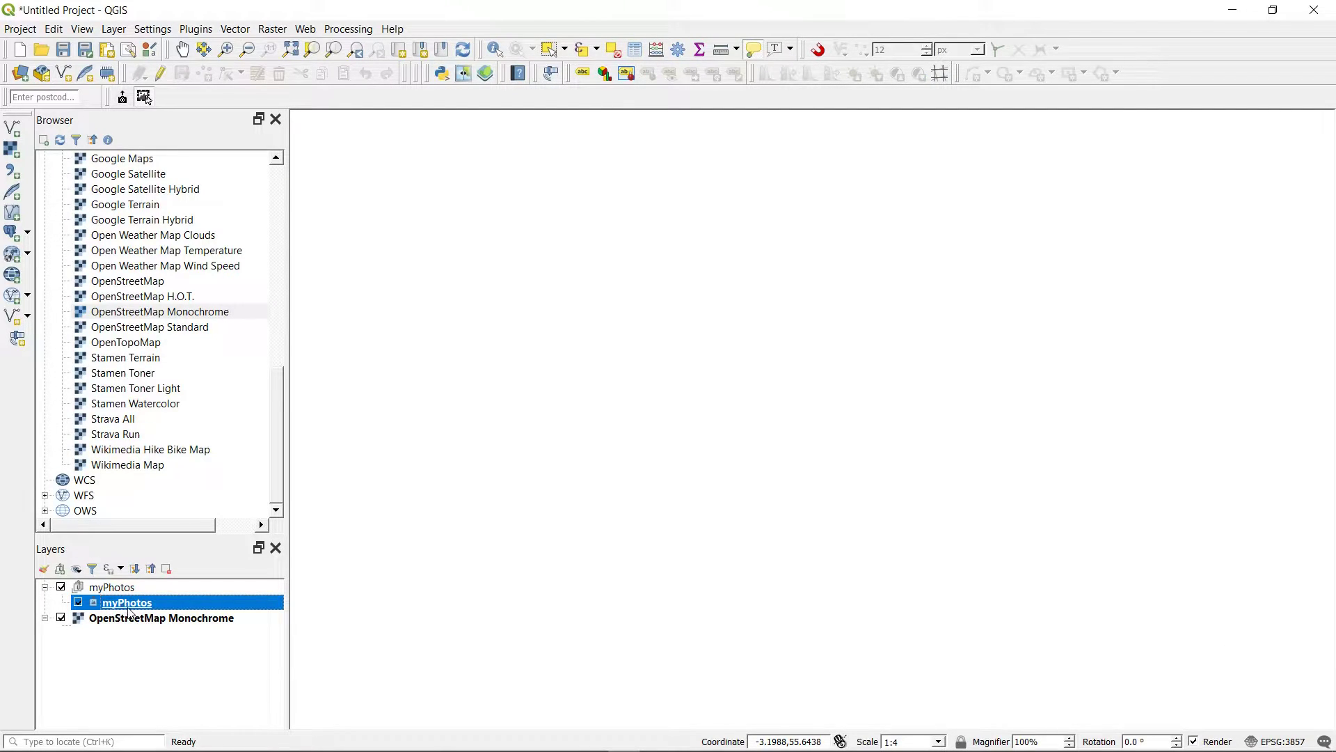
{"action": "right_click", "coordinate": [166, 610]}
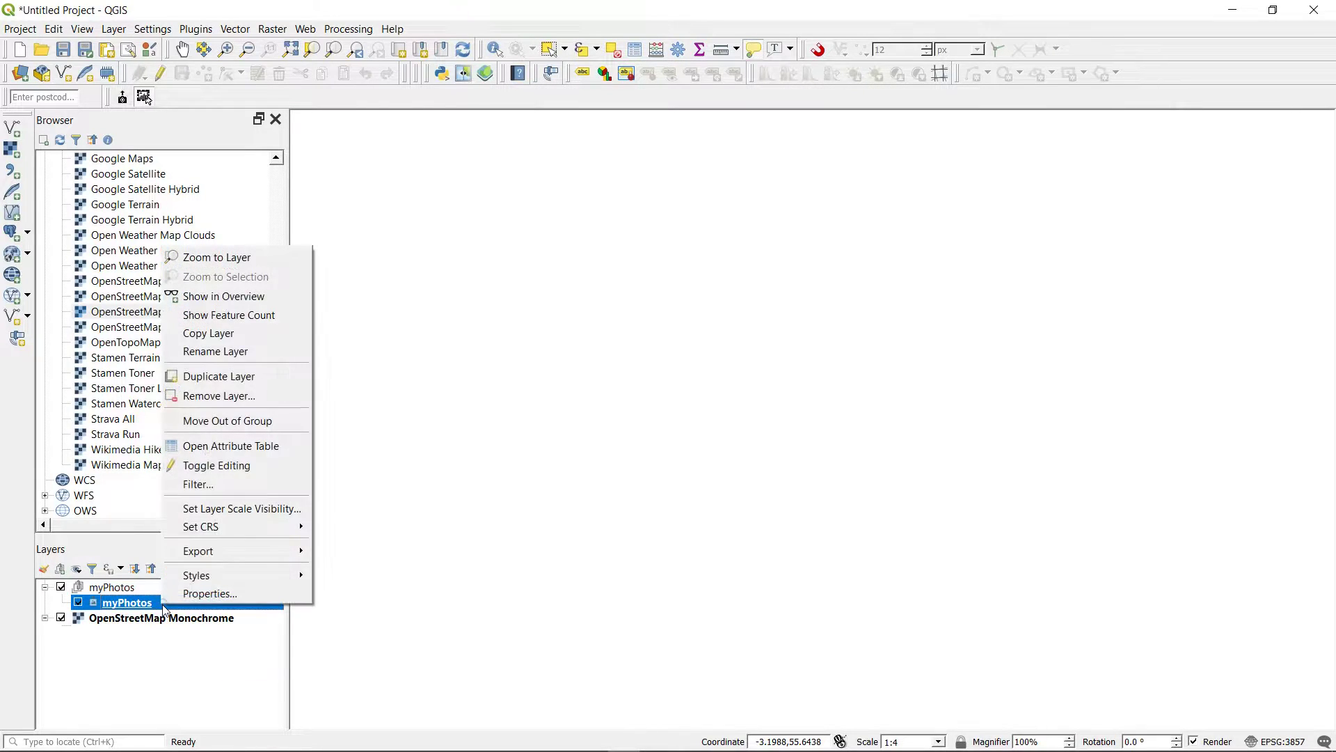
{"action": "left_click", "coordinate": [206, 263]}
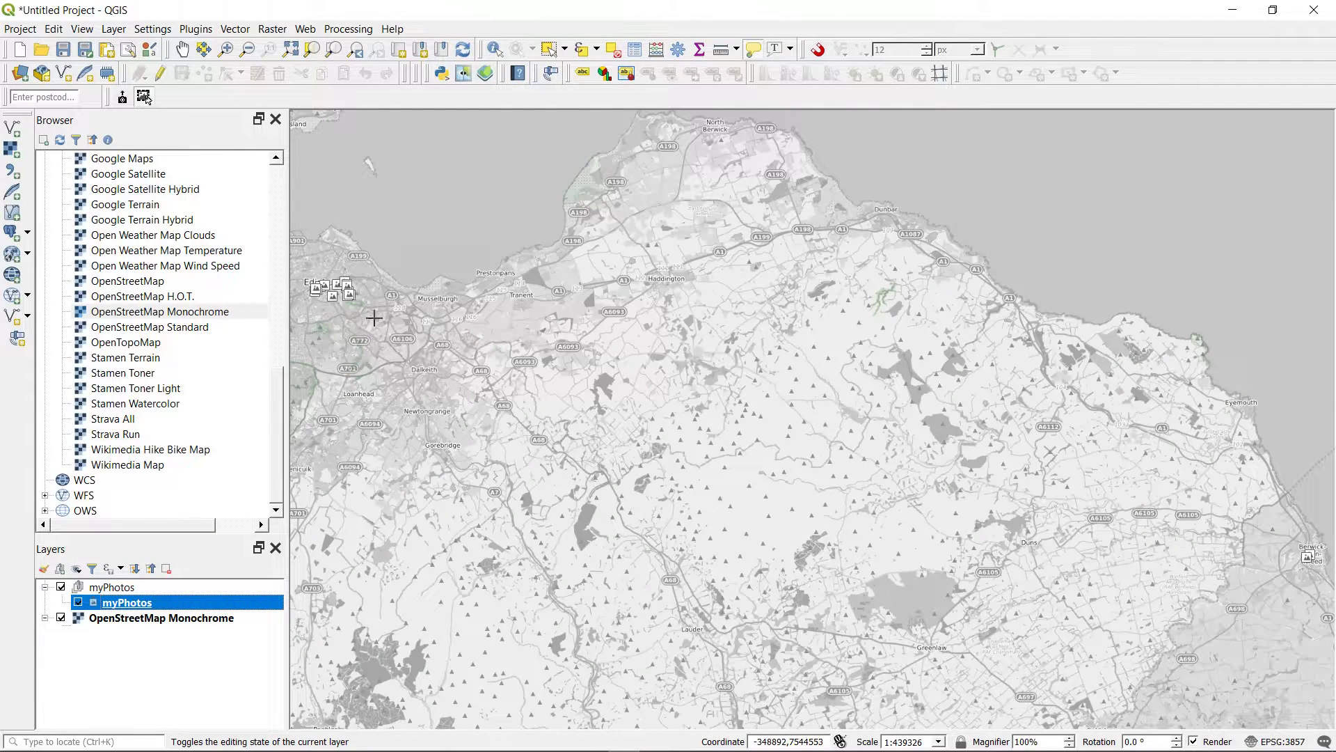
{"action": "left_click_drag", "start_coordinate": [373, 317], "coordinate": [607, 390]}
{"action": "scroll", "coordinate": [584, 365], "scroll_direction": "up", "scroll_amount": 1}
{"action": "scroll", "coordinate": [583, 365], "scroll_direction": "up", "scroll_amount": 3}
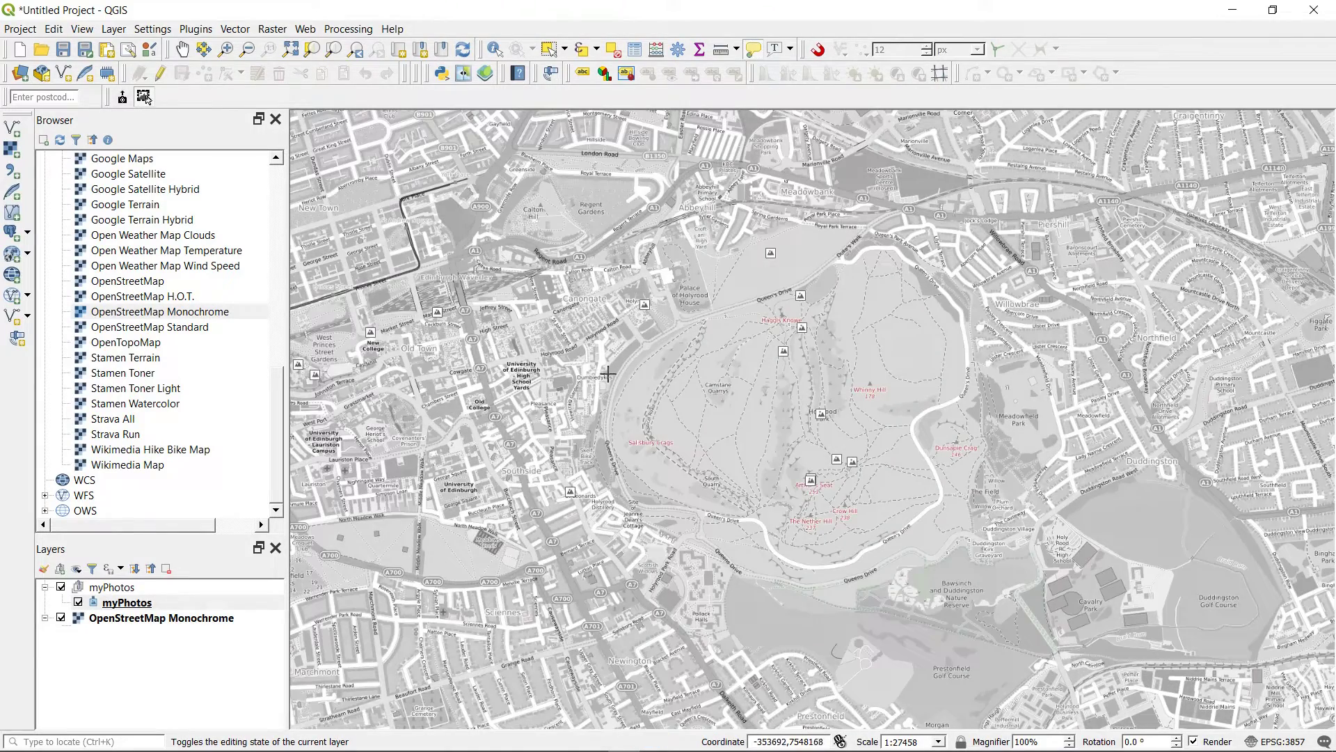
{"action": "left_click_drag", "start_coordinate": [596, 371], "coordinate": [824, 321]}
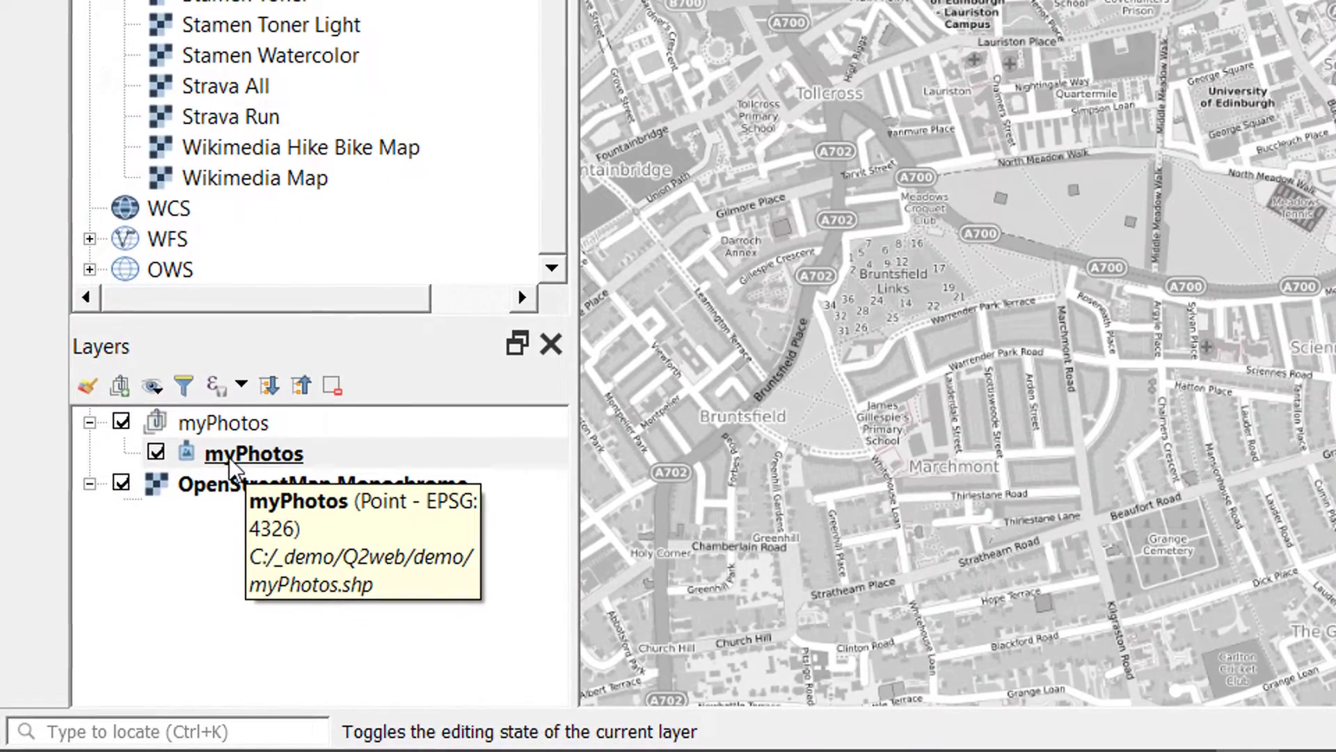
Step: Ungroup myPhotos, delete the empty myPhotos group, and move OpenStreetMap Monochrome beneath myPhotos
{"action": "left_click", "coordinate": [114, 602]}
{"action": "left_click_drag", "start_coordinate": [236, 458], "coordinate": [236, 537]}
{"action": "left_click", "coordinate": [201, 412]}
{"action": "right_click", "coordinate": [202, 419]}
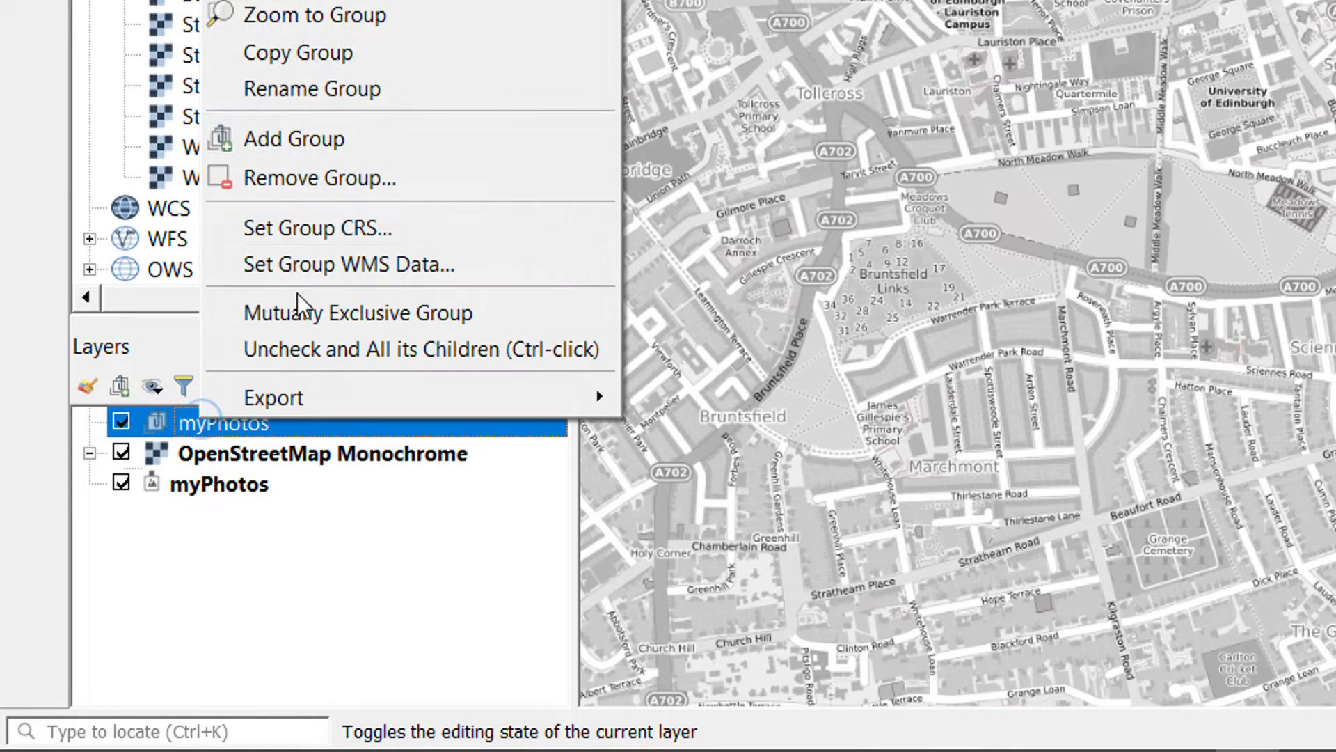
{"action": "left_click", "coordinate": [306, 171]}
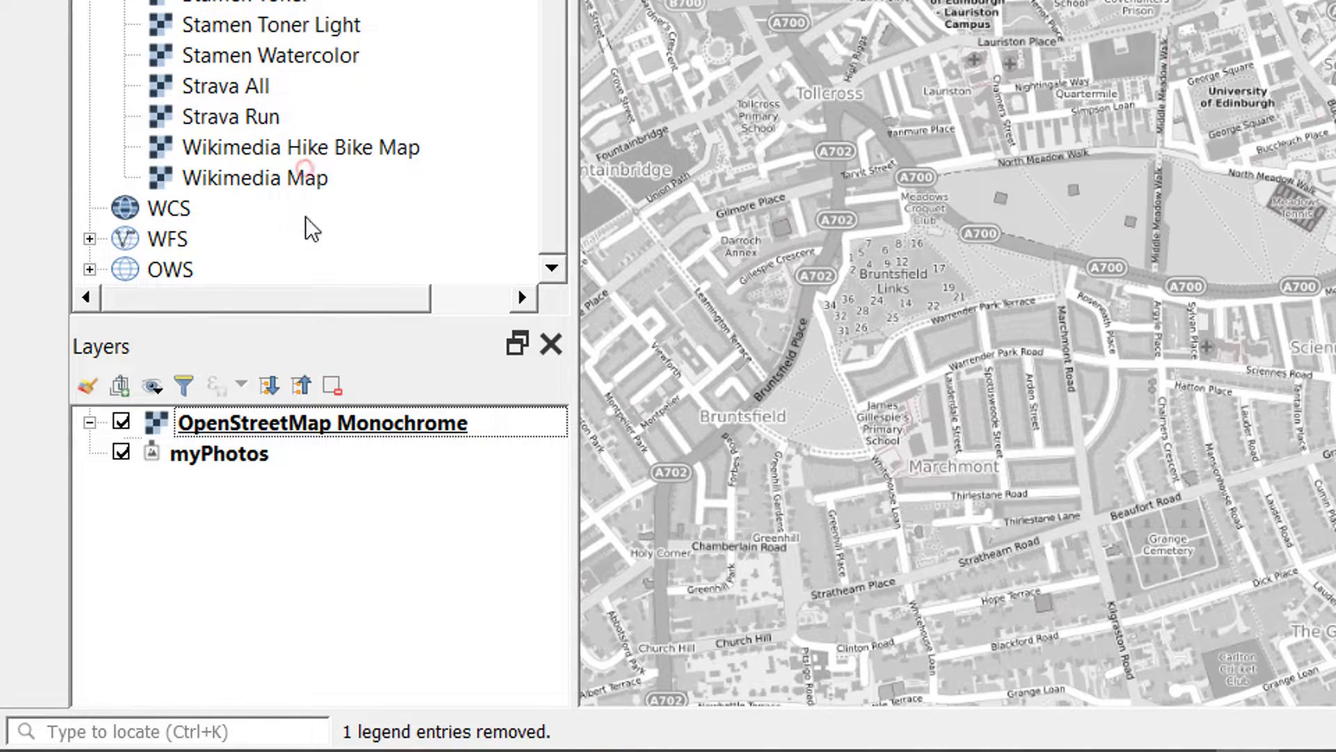
{"action": "left_click", "coordinate": [244, 427]}
{"action": "left_click_drag", "start_coordinate": [243, 427], "coordinate": [248, 494]}
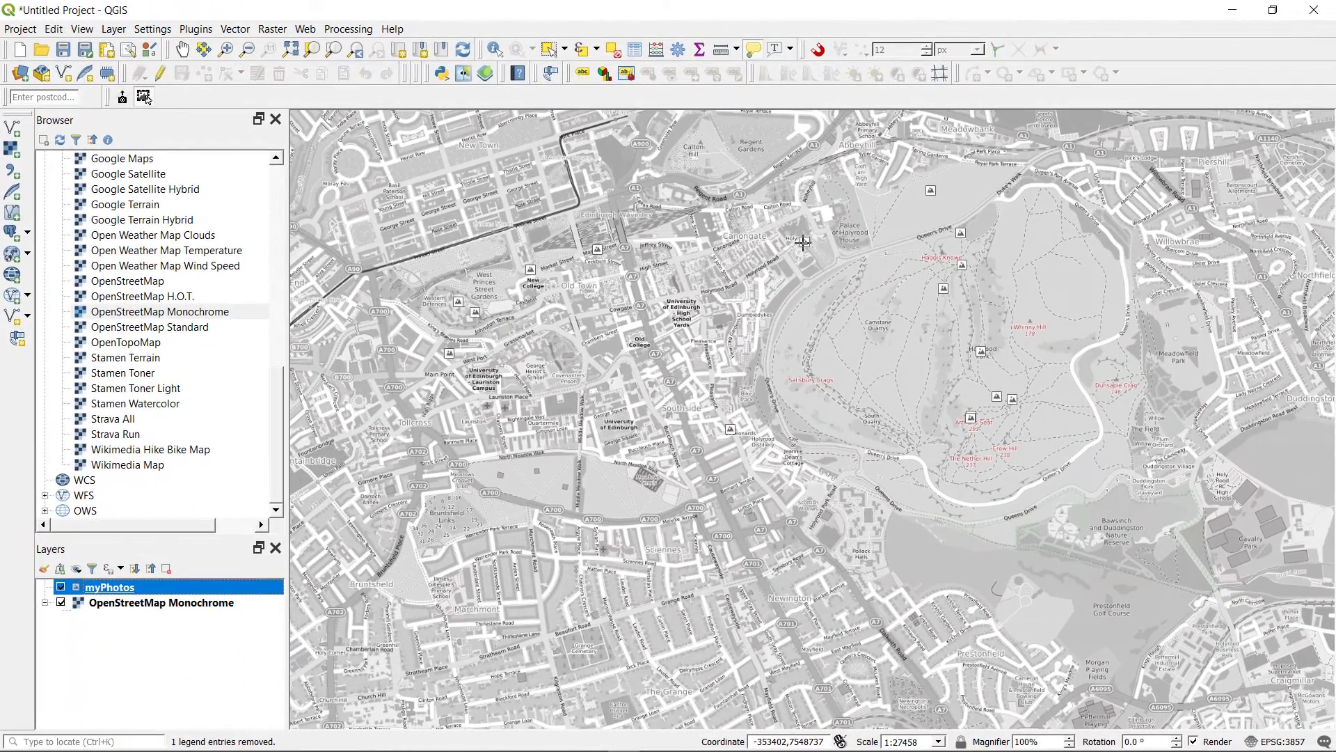
{"action": "left_click", "coordinate": [804, 242]}
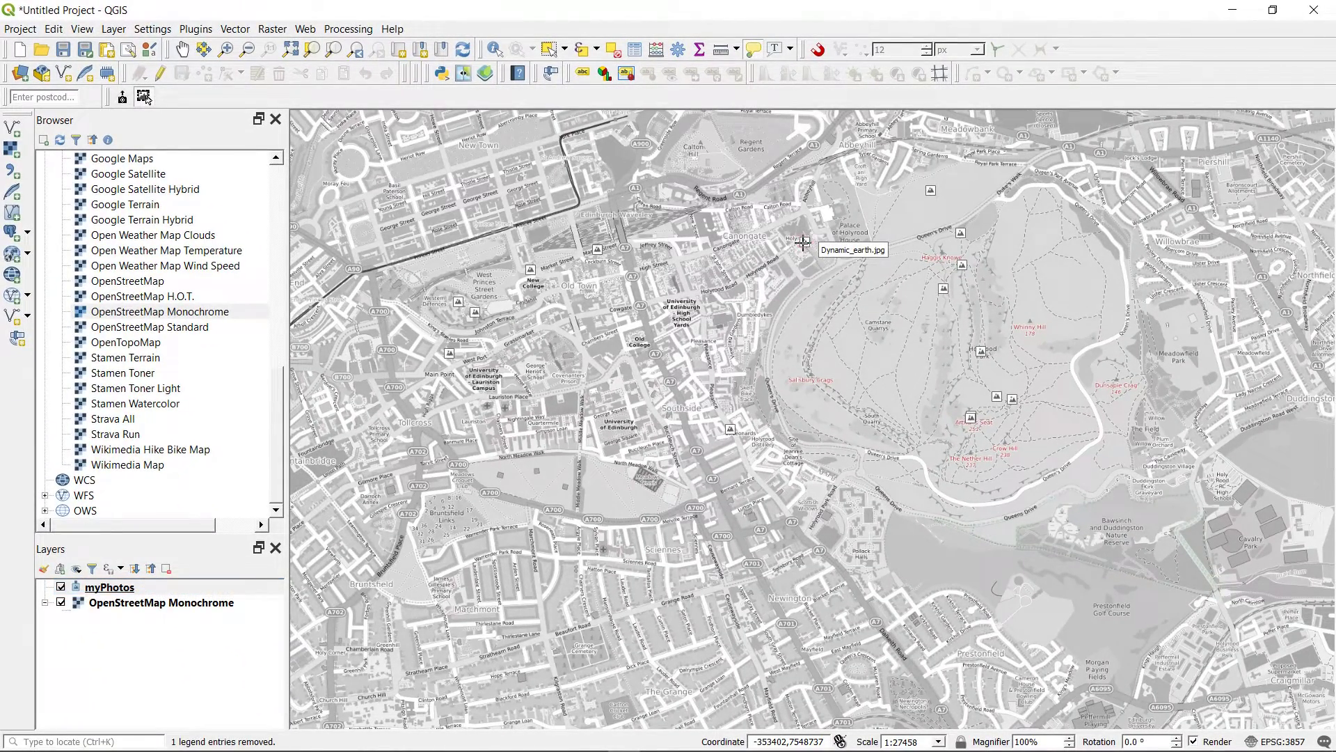
{"action": "left_click", "coordinate": [804, 242]}
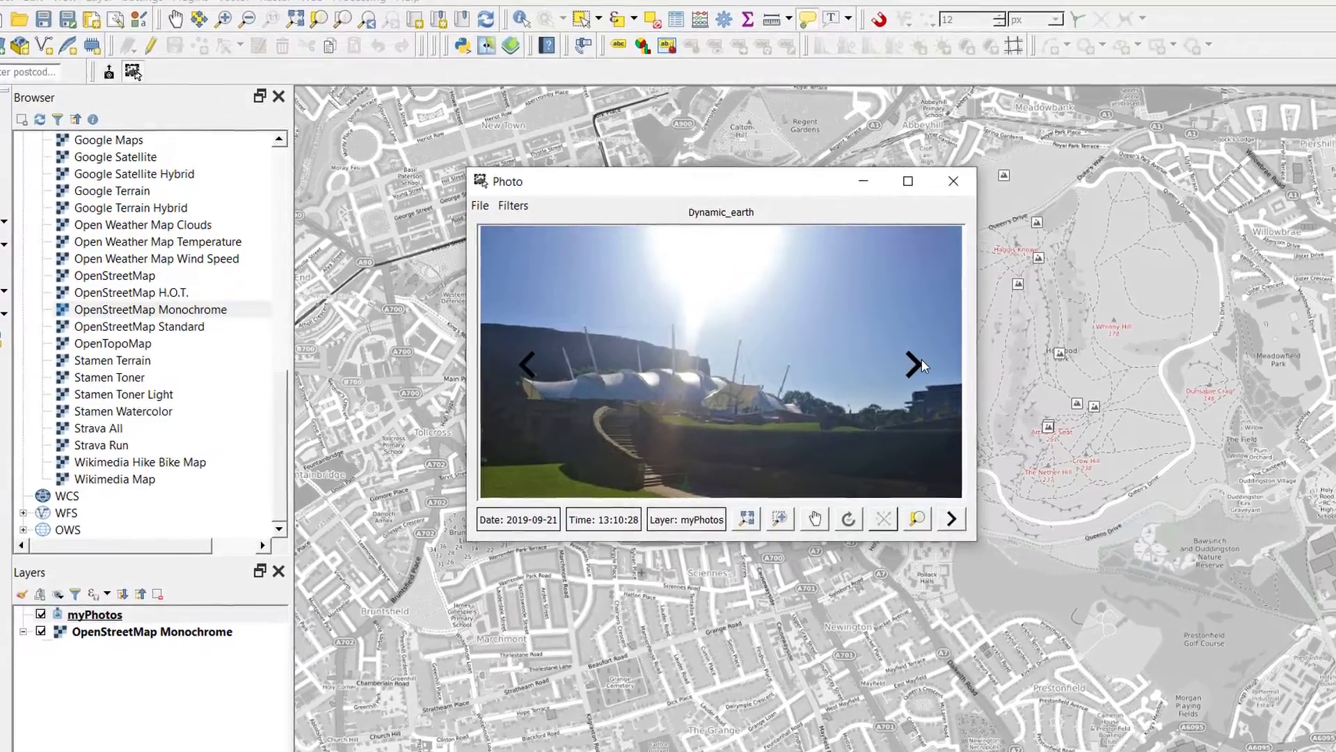
{"action": "left_click", "coordinate": [887, 362]}
{"action": "left_click", "coordinate": [952, 366]}
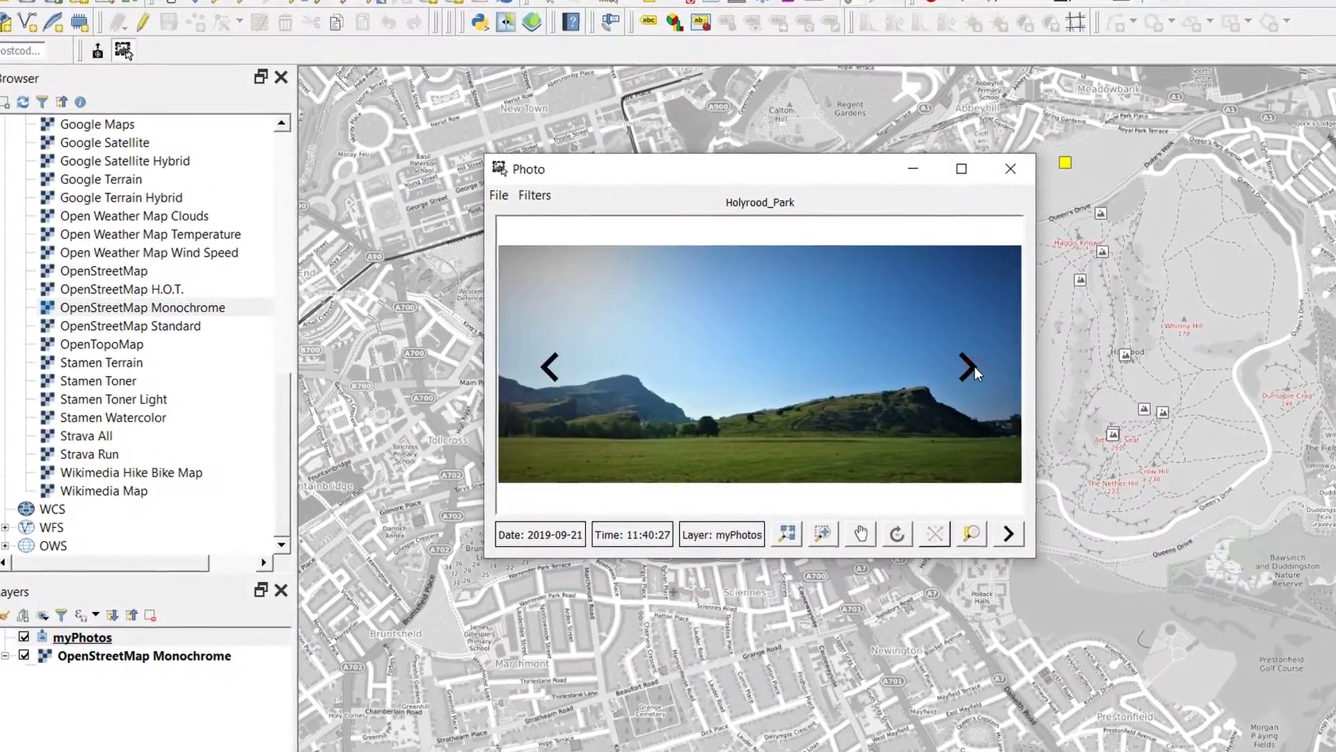
{"action": "left_click", "coordinate": [952, 365]}
{"action": "left_click", "coordinate": [952, 365]}
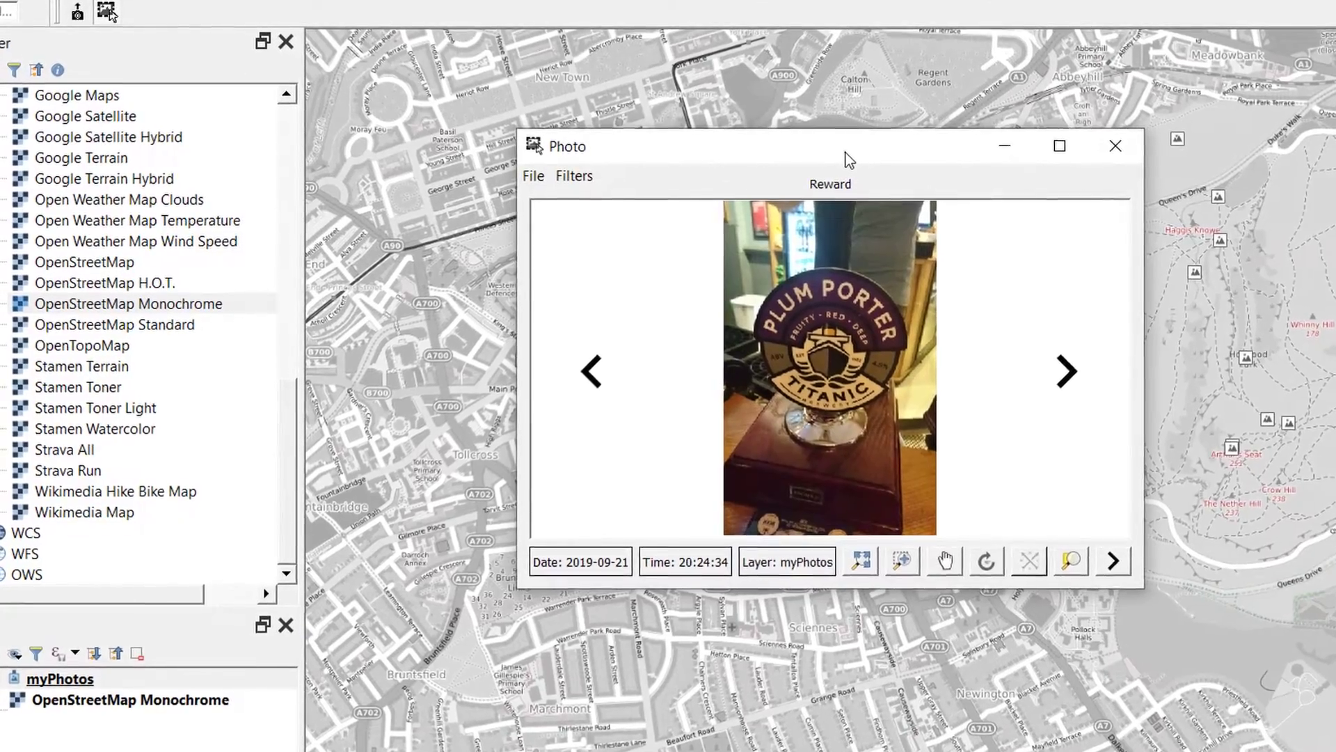
{"action": "left_click_drag", "start_coordinate": [845, 152], "coordinate": [379, 48]}
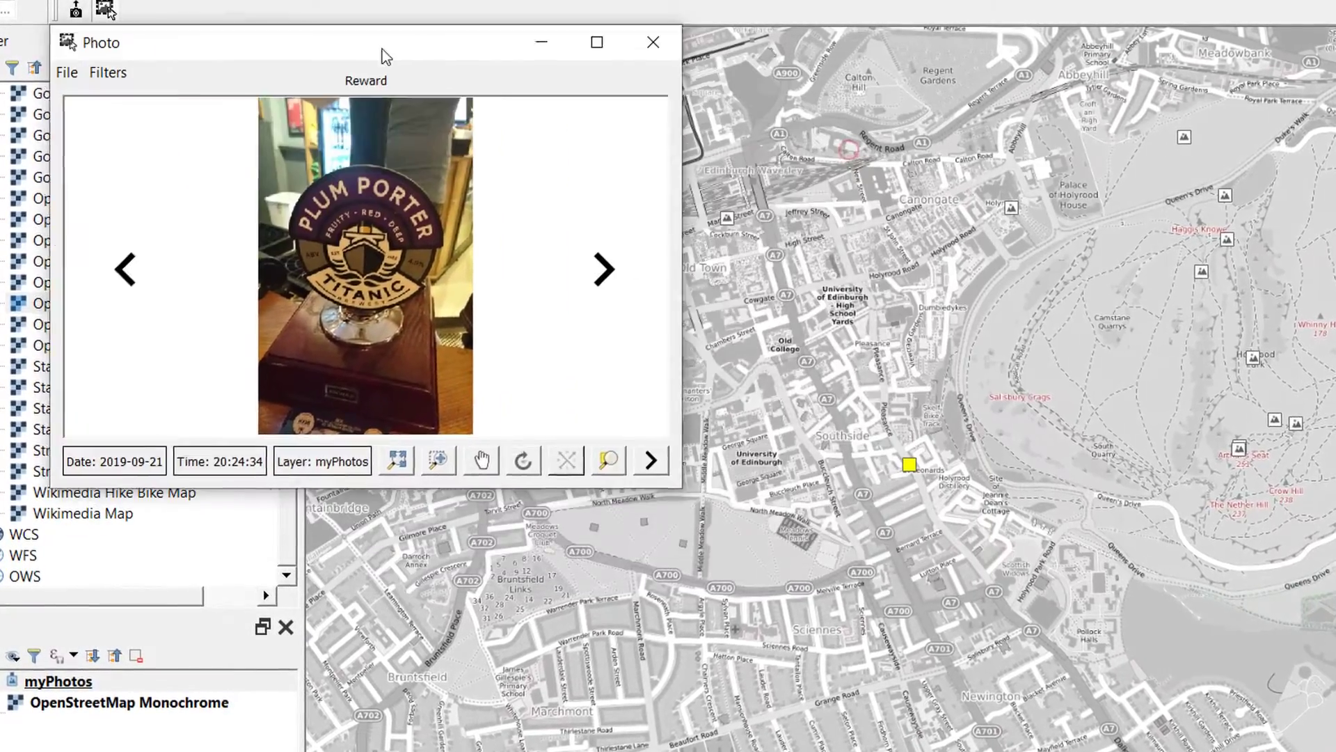
{"action": "left_click", "coordinate": [592, 265]}
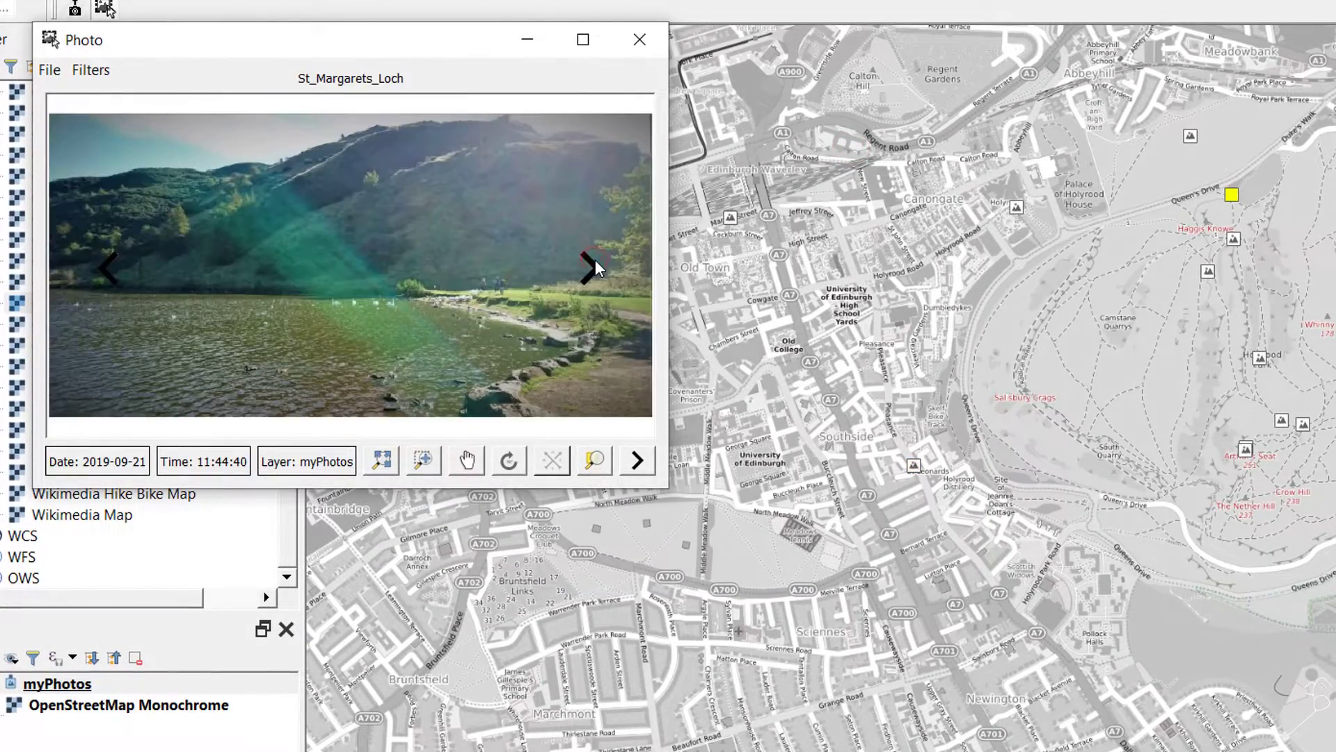
{"action": "left_click", "coordinate": [595, 260]}
{"action": "left_click", "coordinate": [595, 260]}
{"action": "left_click", "coordinate": [595, 261]}
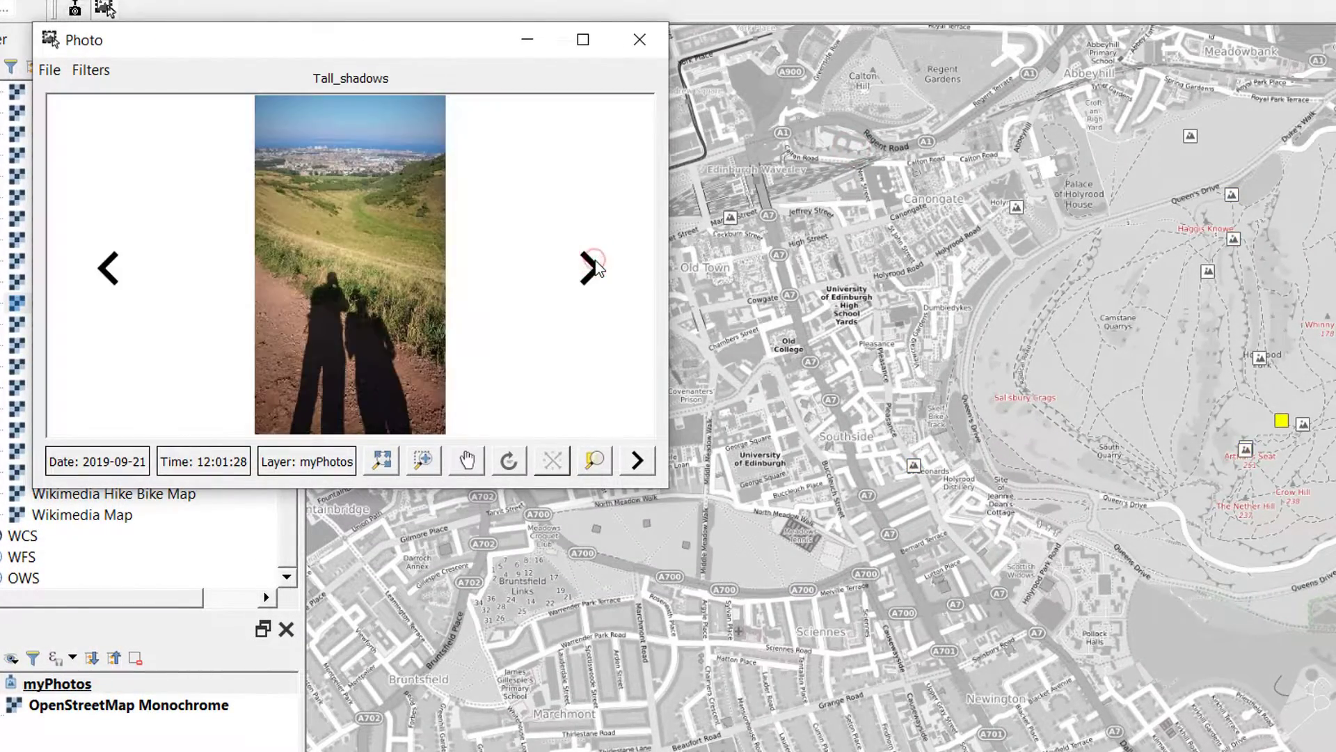
{"action": "left_click", "coordinate": [595, 260]}
{"action": "left_click", "coordinate": [595, 260]}
{"action": "left_click", "coordinate": [595, 260]}
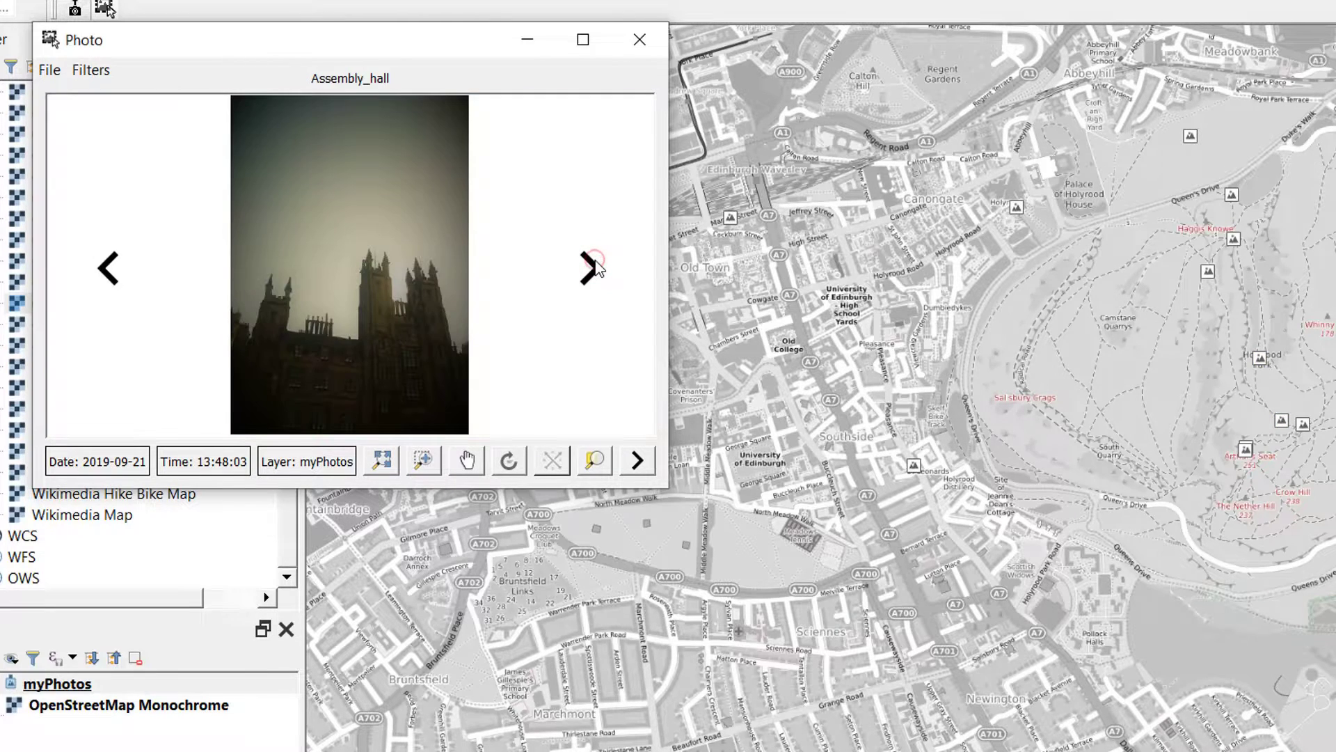
{"action": "left_click", "coordinate": [595, 260]}
{"action": "left_click", "coordinate": [595, 260]}
{"action": "left_click", "coordinate": [595, 261]}
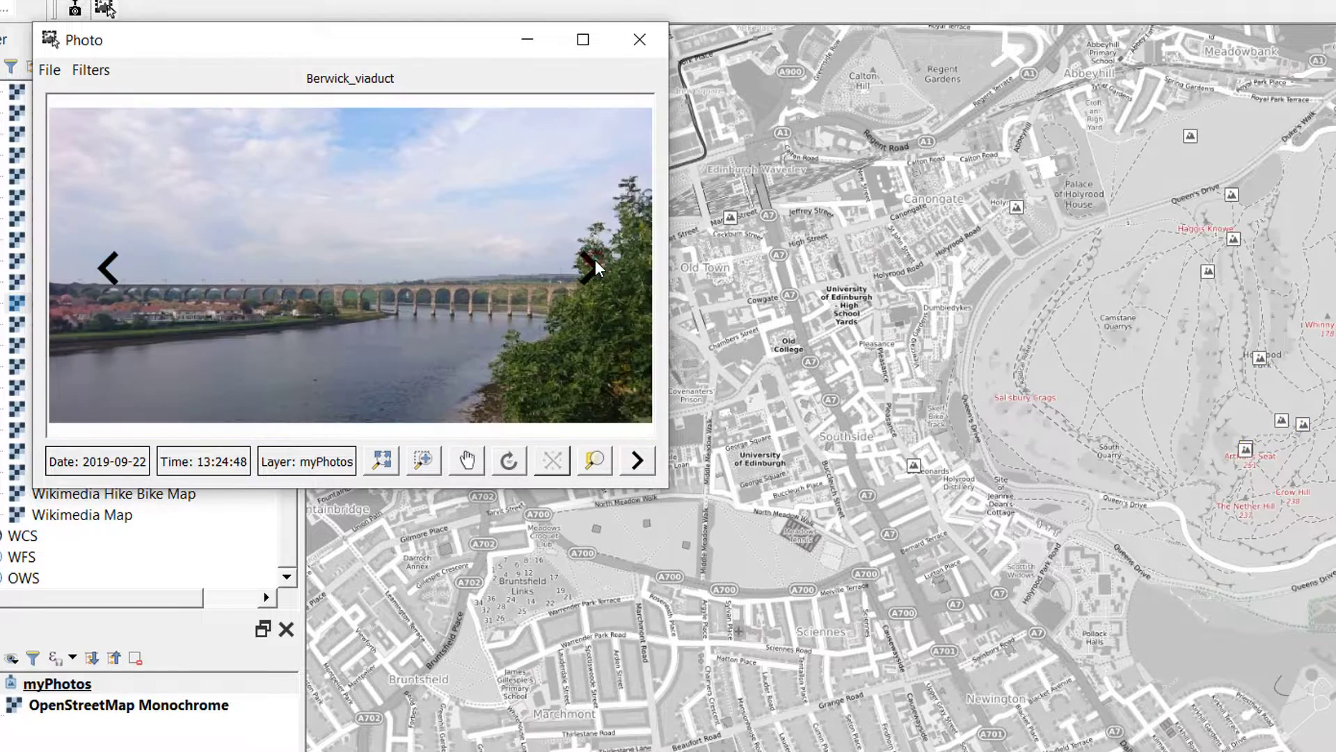
{"action": "left_click", "coordinate": [595, 260]}
{"action": "left_click", "coordinate": [595, 260]}
{"action": "left_click", "coordinate": [595, 260]}
{"action": "left_click", "coordinate": [595, 260]}
{"action": "left_click", "coordinate": [595, 260]}
{"action": "left_click", "coordinate": [595, 260]}
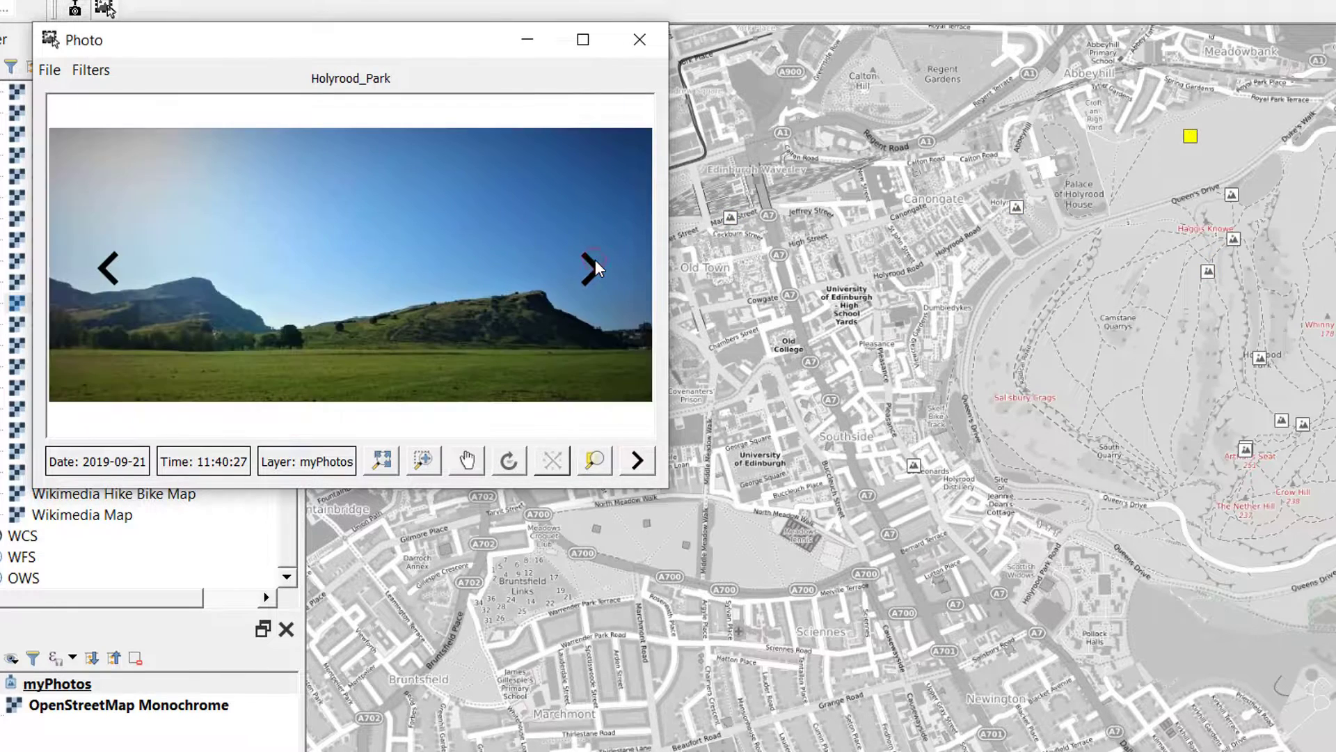
{"action": "left_click", "coordinate": [595, 260]}
{"action": "left_click", "coordinate": [595, 261]}
{"action": "left_click", "coordinate": [595, 260]}
{"action": "left_click", "coordinate": [595, 260]}
{"action": "left_click", "coordinate": [595, 260]}
{"action": "left_click", "coordinate": [595, 260]}
{"action": "left_click", "coordinate": [595, 261]}
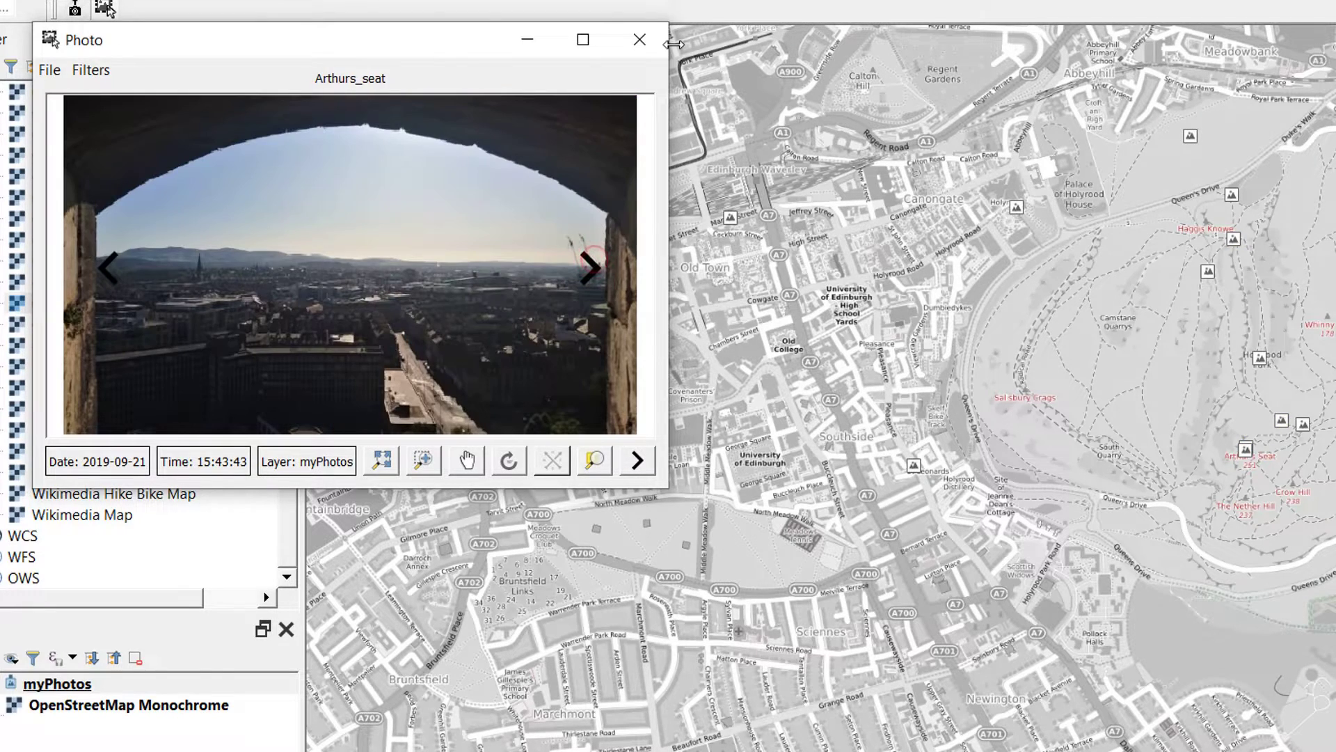
{"action": "left_click", "coordinate": [639, 40]}
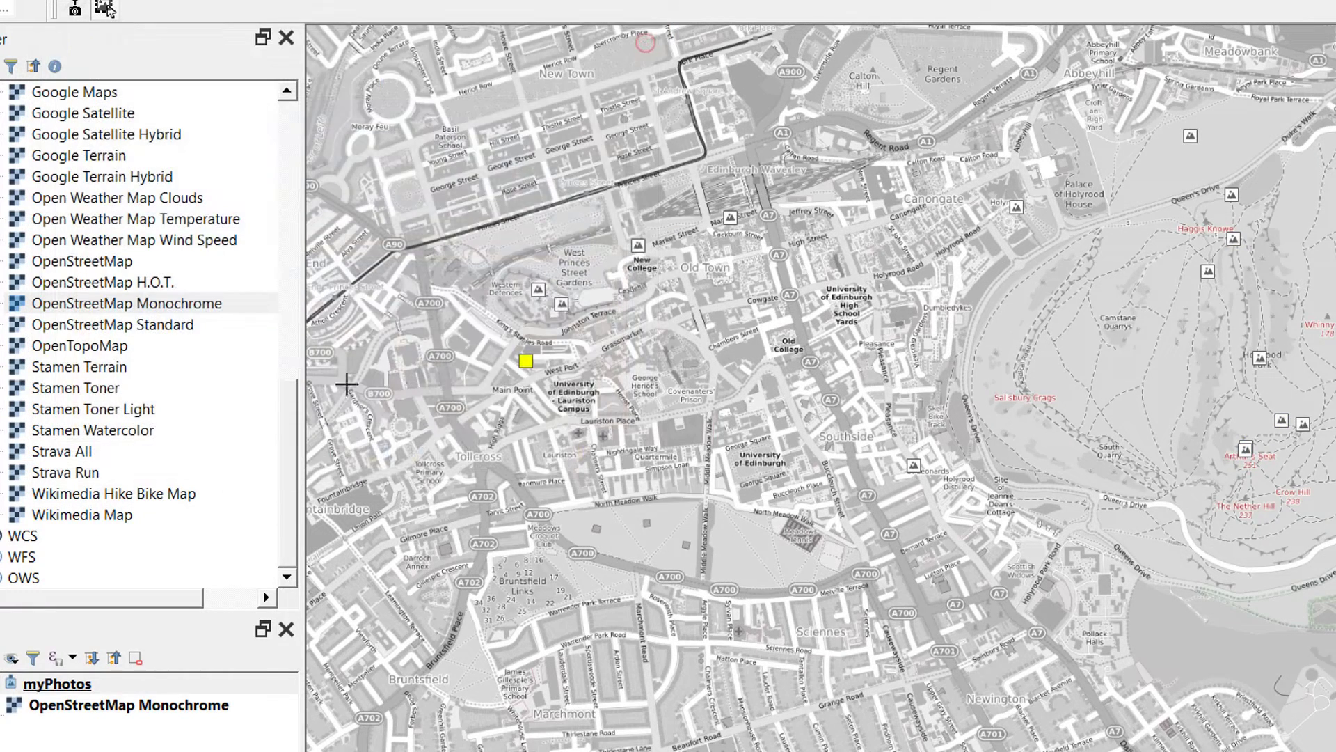
Step: Reset the myPhotos renderer to Single Symbol and select its simple marker layer
{"action": "left_click", "coordinate": [52, 689]}
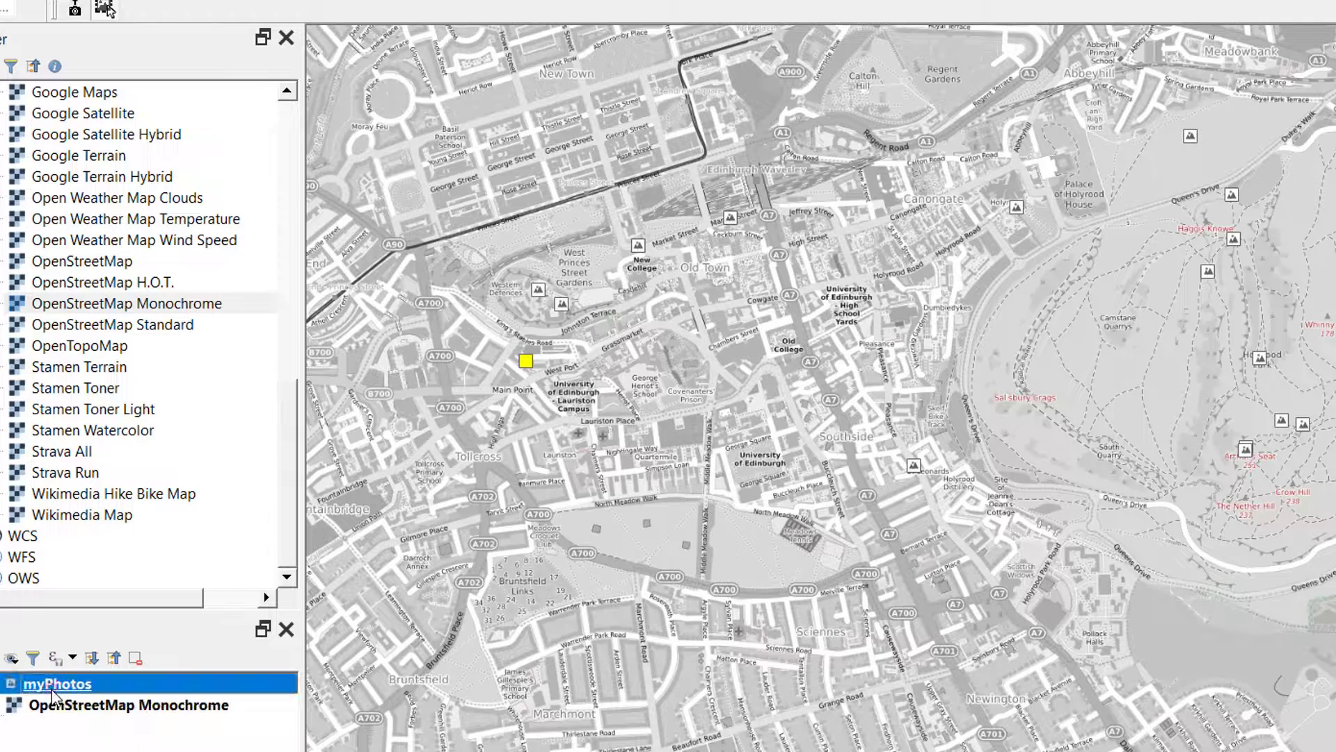
{"action": "double_click", "coordinate": [53, 691]}
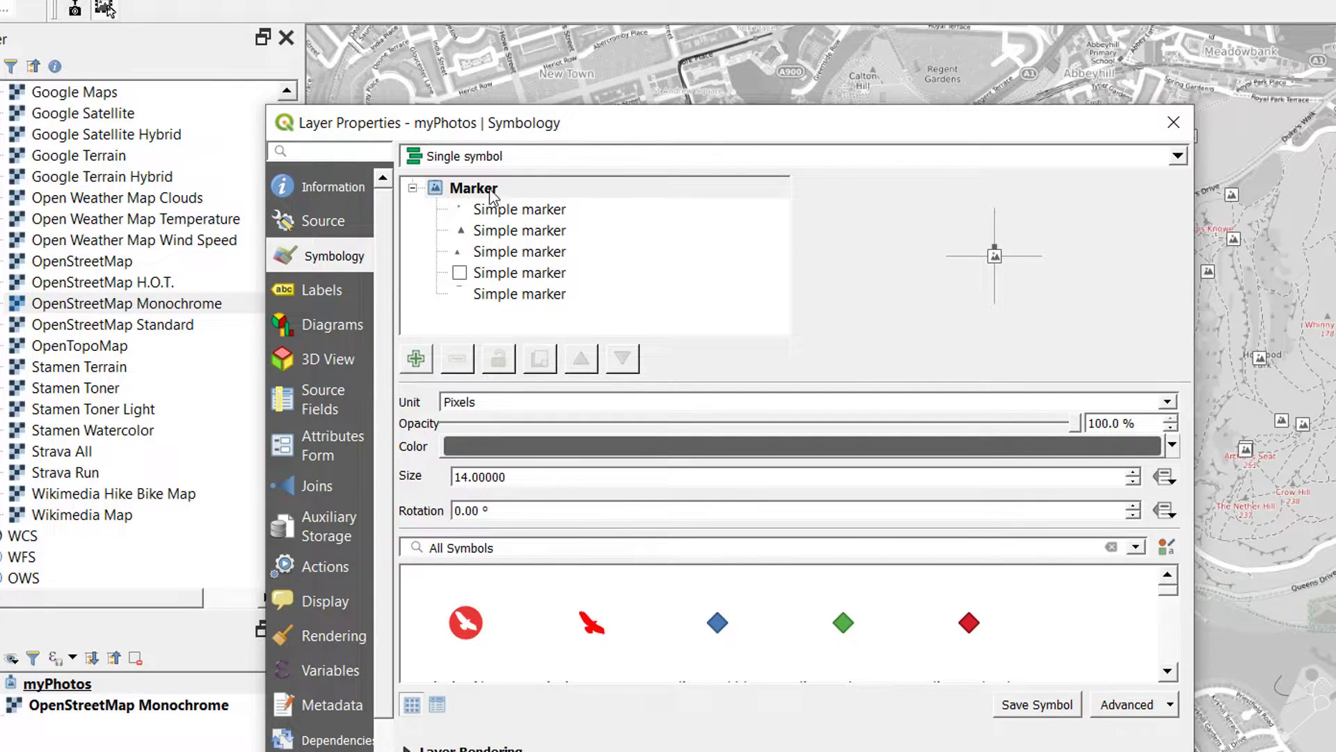
{"action": "left_click", "coordinate": [1178, 156]}
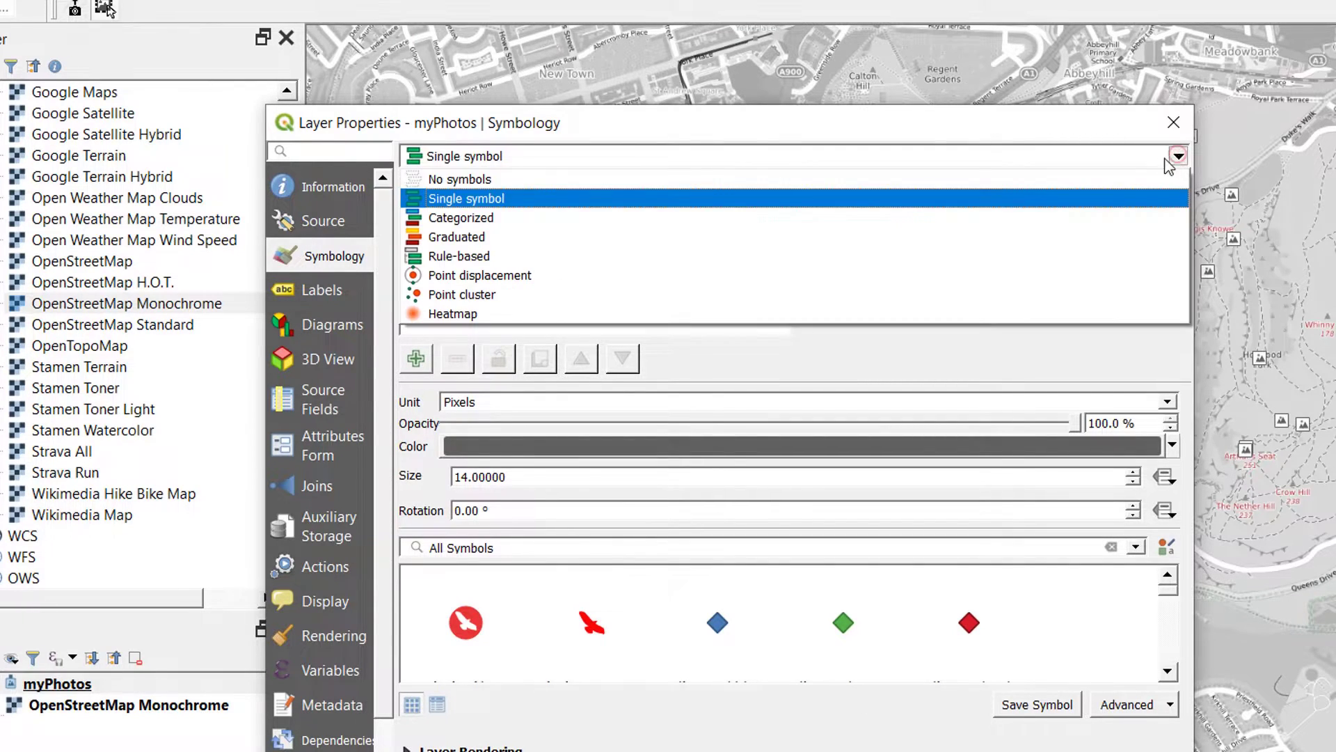
{"action": "left_click", "coordinate": [1007, 181]}
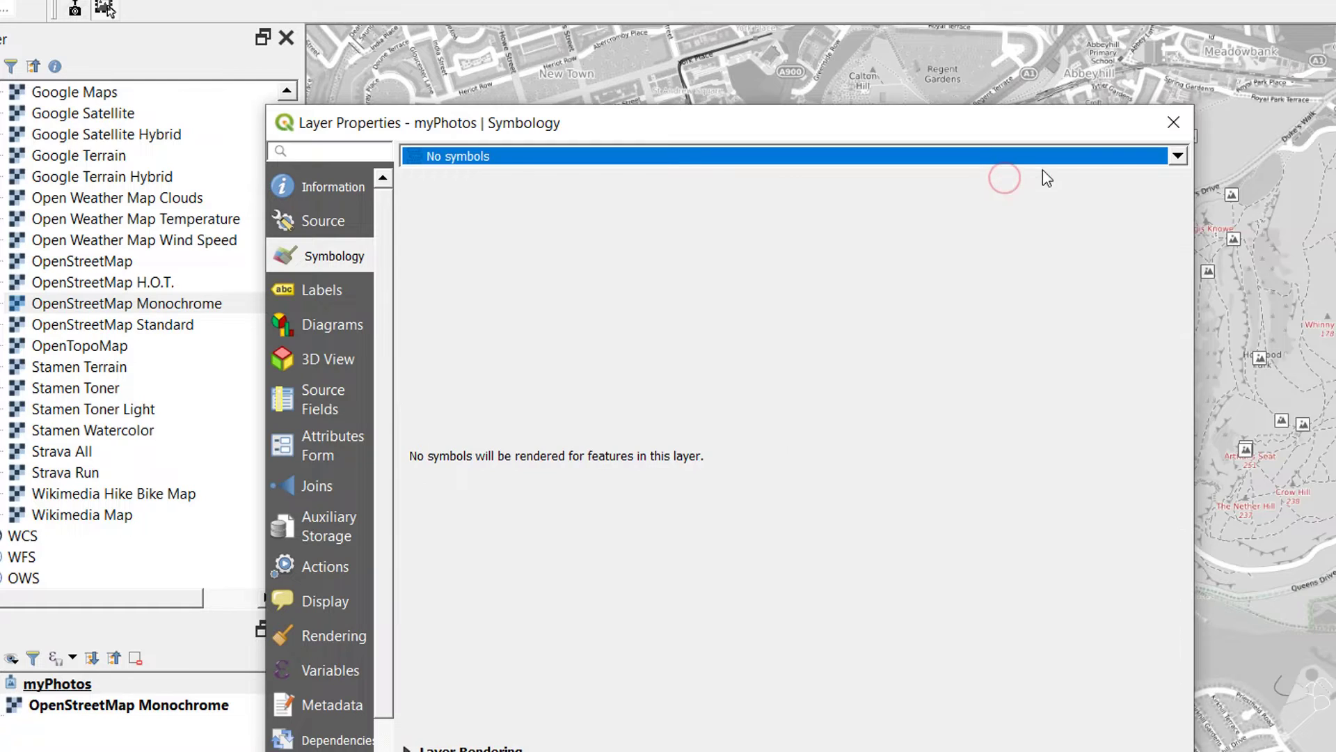
{"action": "left_click", "coordinate": [1180, 155]}
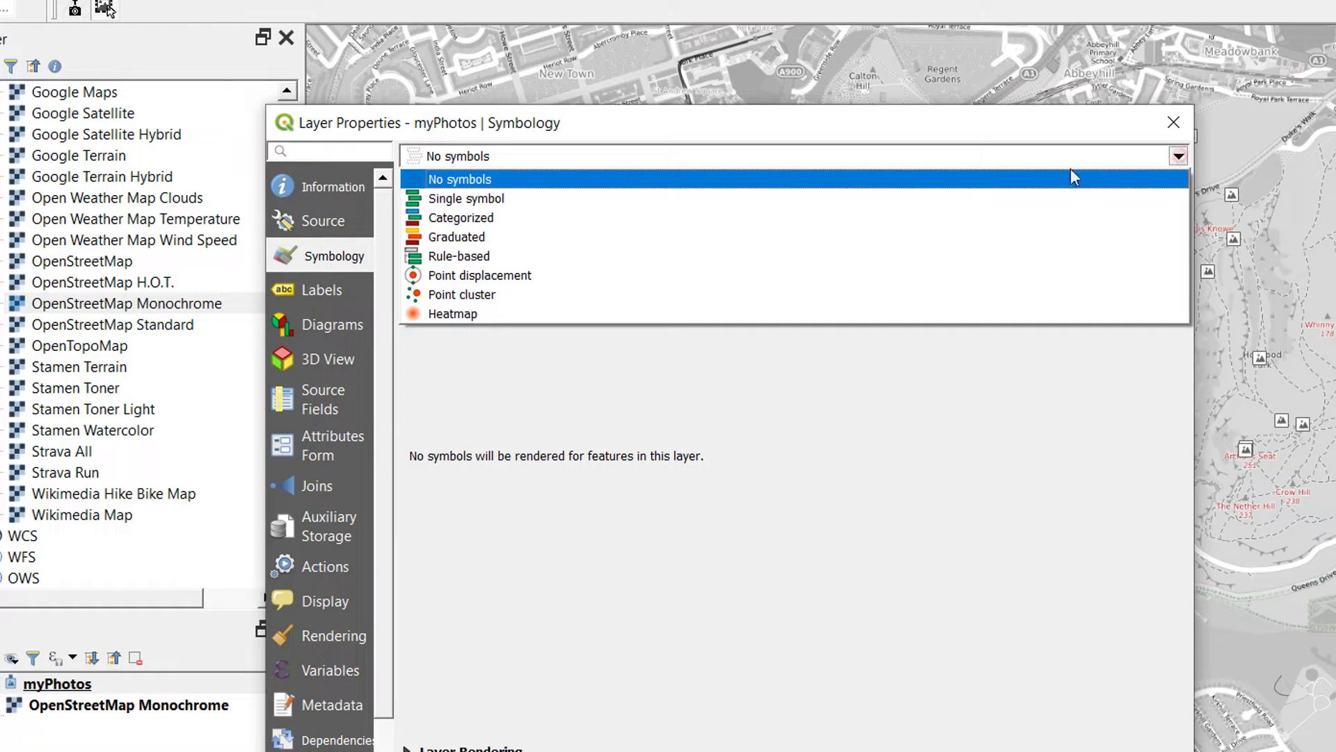
{"action": "left_click", "coordinate": [960, 198]}
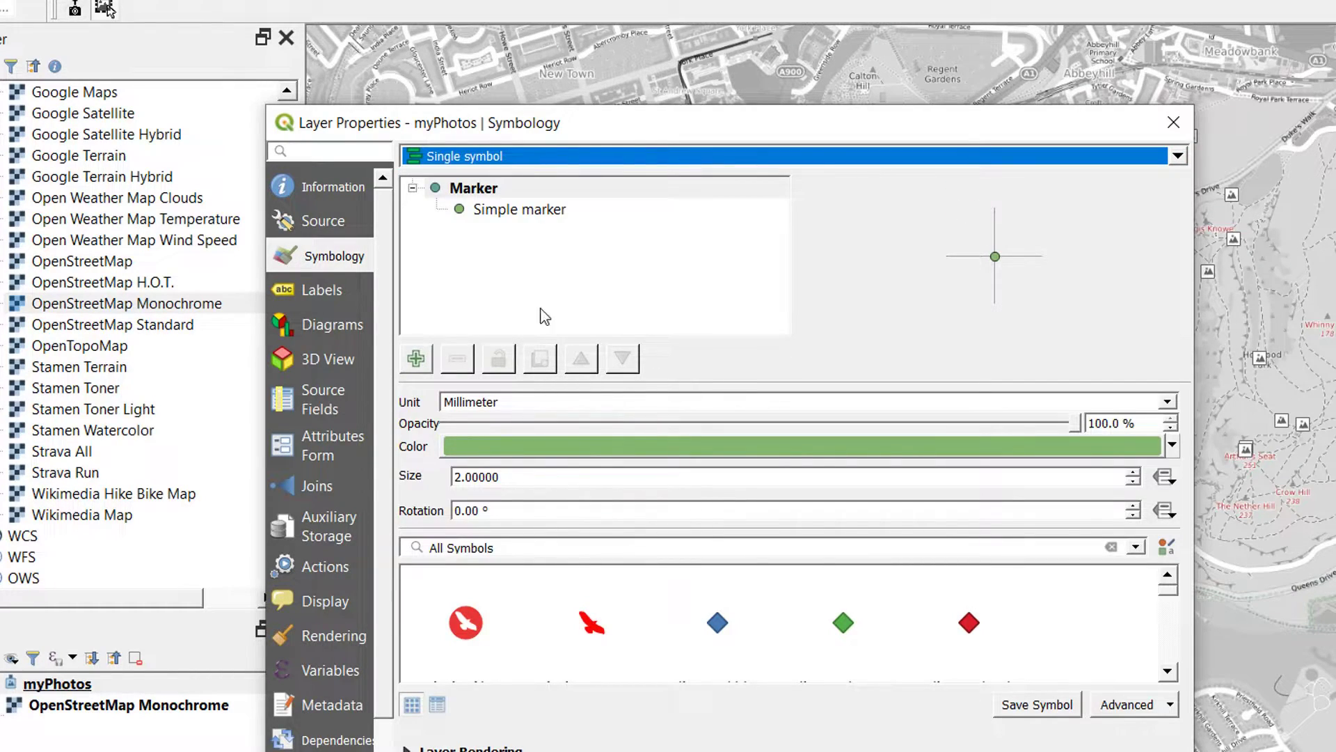
{"action": "left_click", "coordinate": [523, 210]}
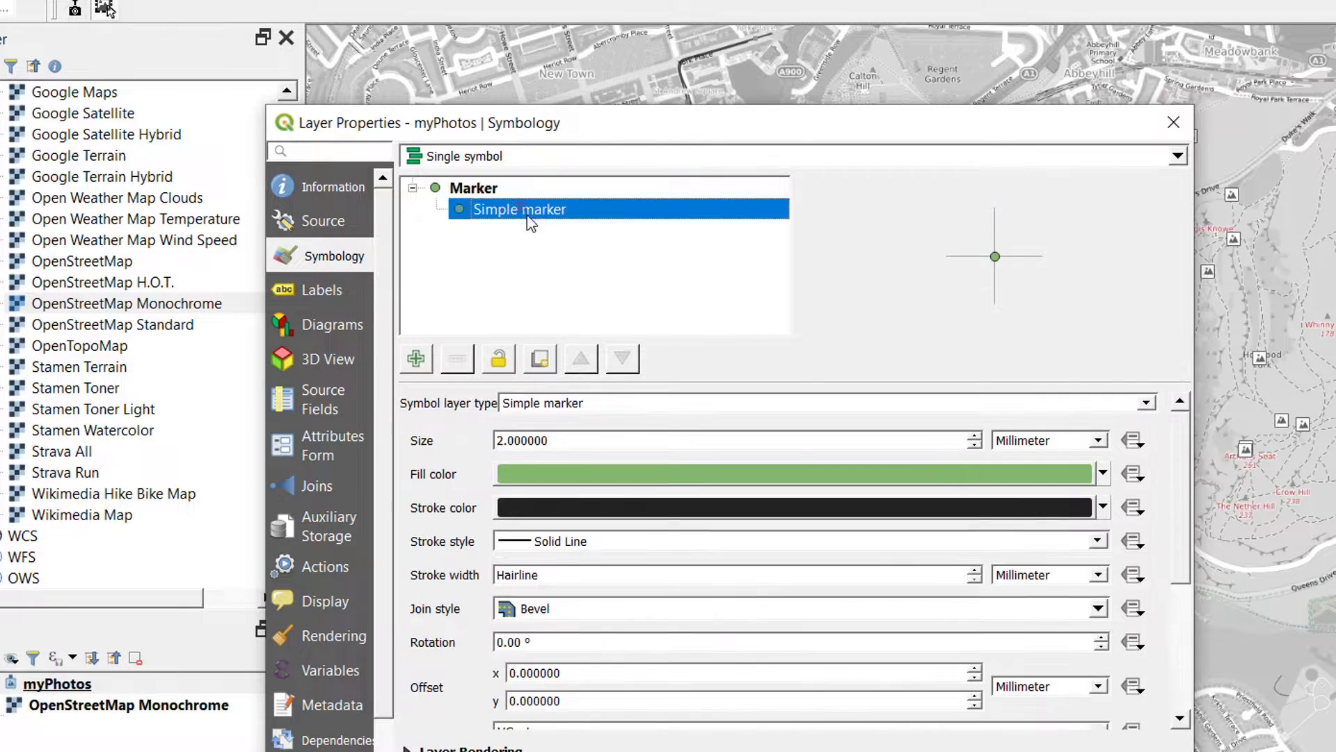
Step: Give the marker a blue fill, light-blue outline, 84.8% opacity and 6.5 mm size
{"action": "left_click", "coordinate": [1106, 474]}
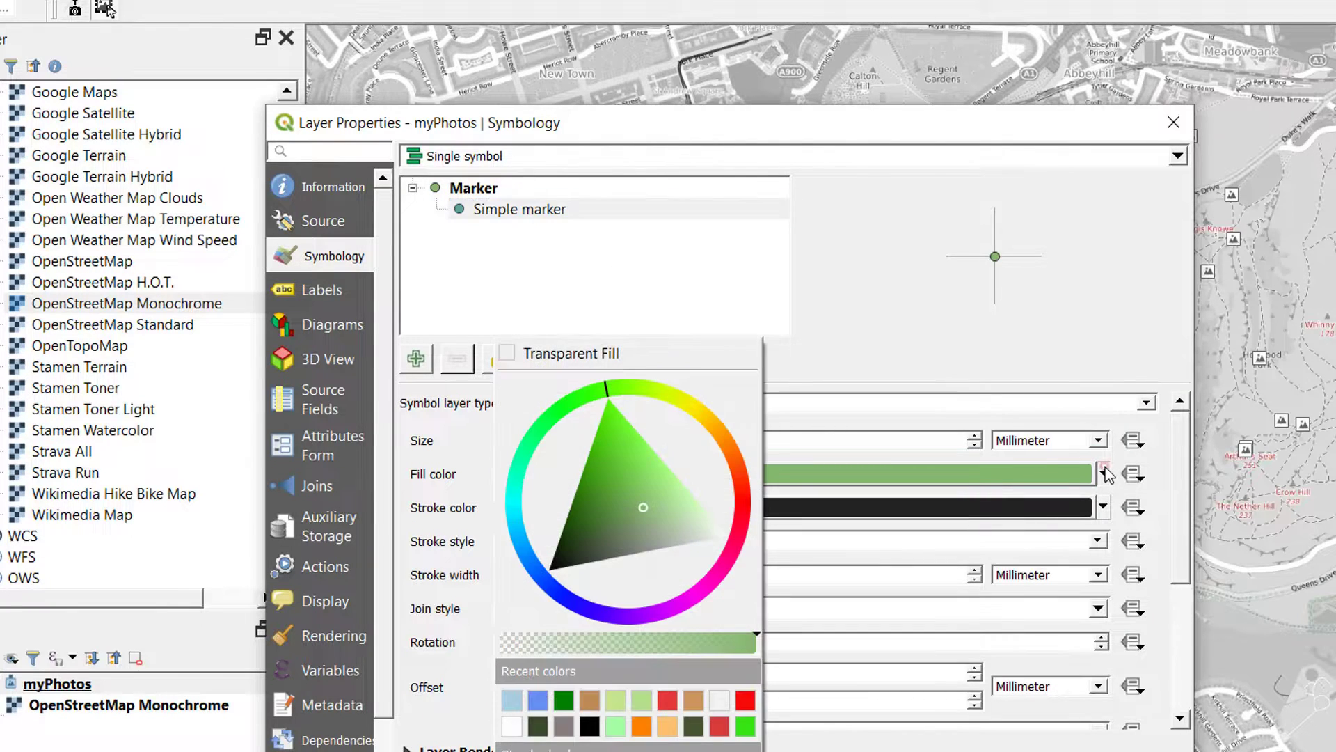
{"action": "left_click", "coordinate": [541, 703]}
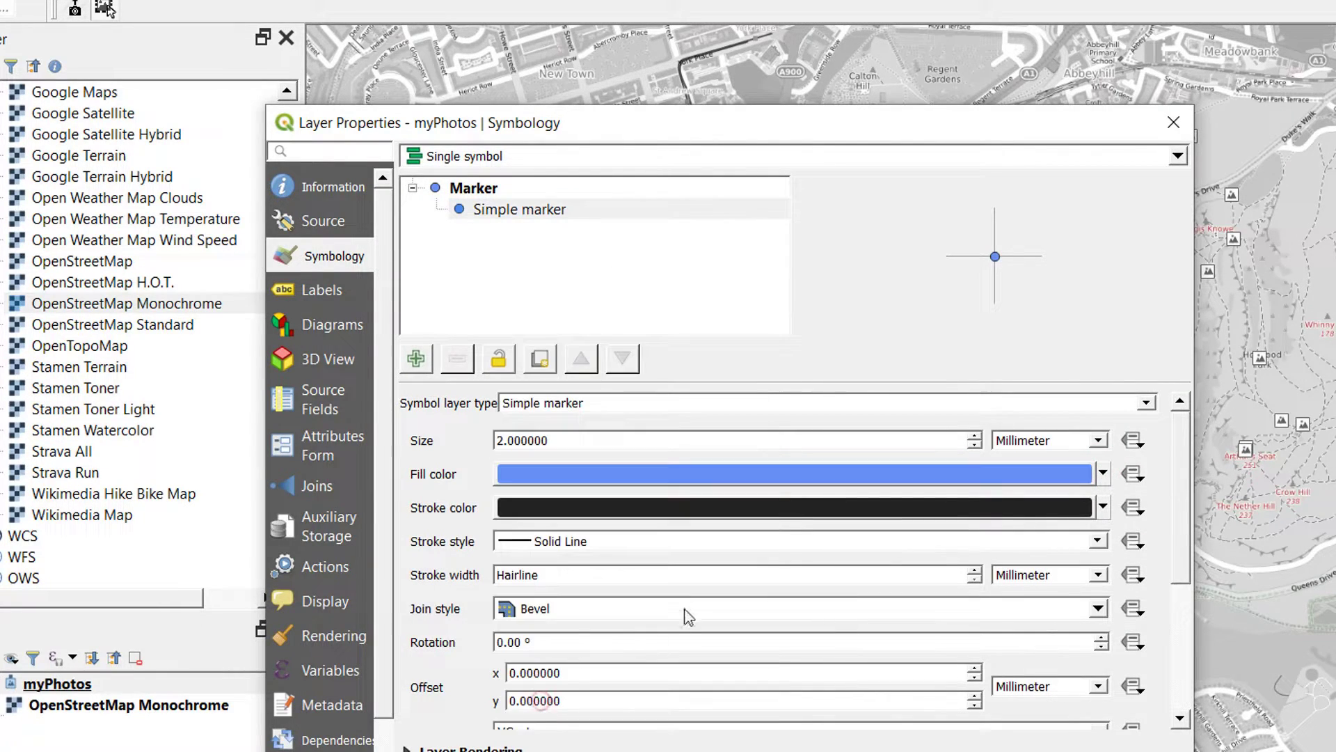
{"action": "left_click", "coordinate": [1104, 511]}
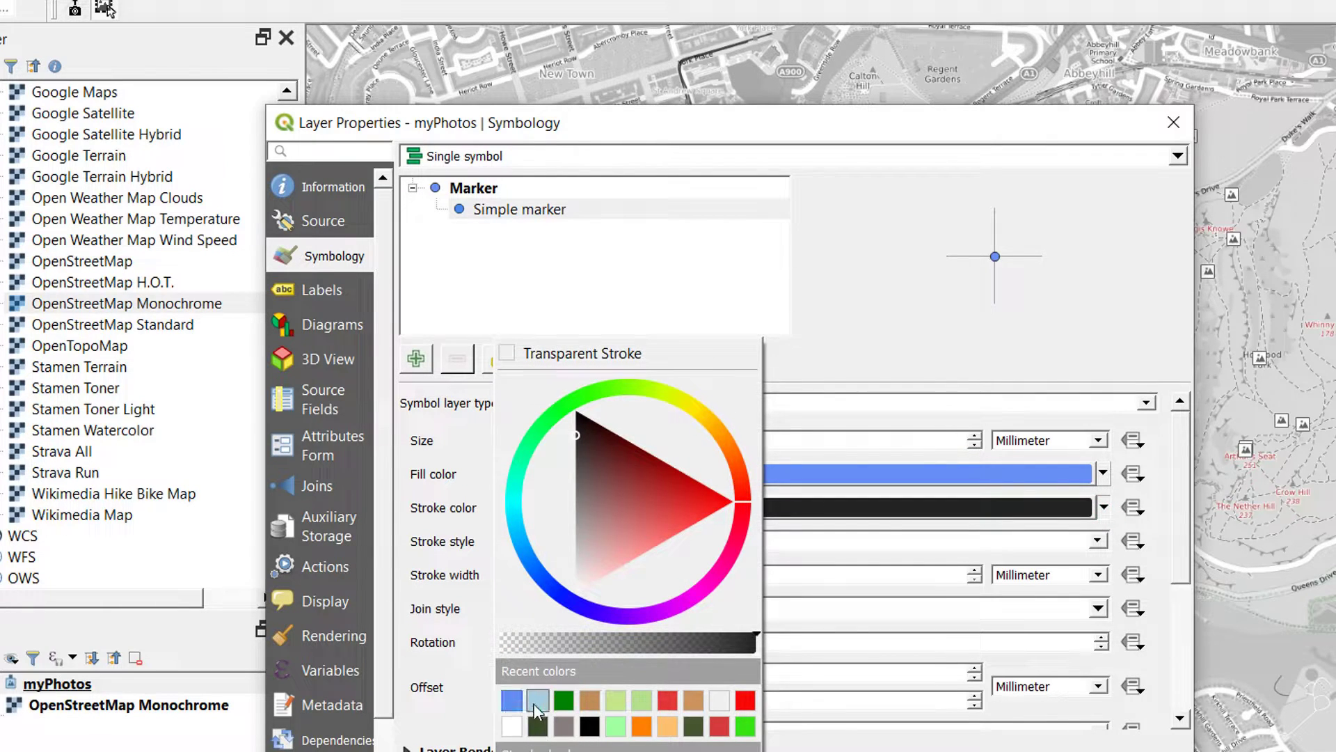
{"action": "left_click", "coordinate": [533, 703]}
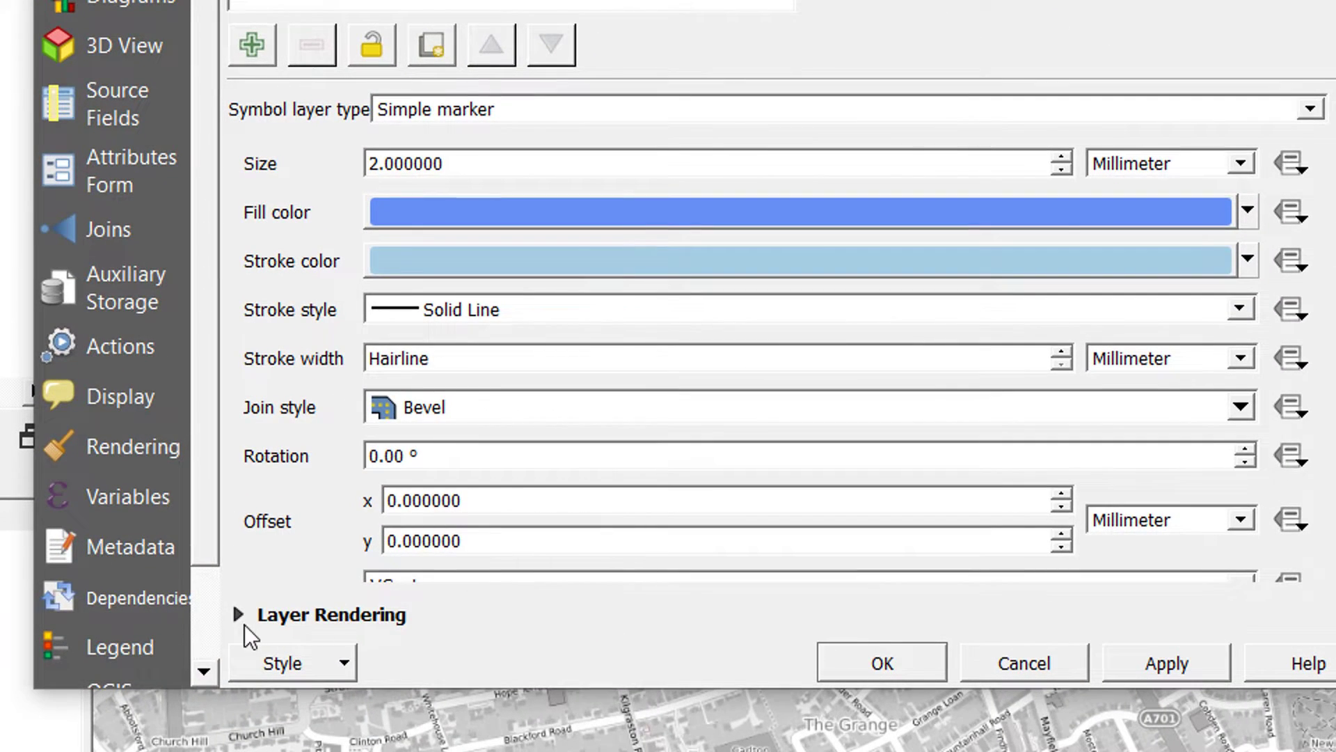
{"action": "left_click", "coordinate": [244, 616]}
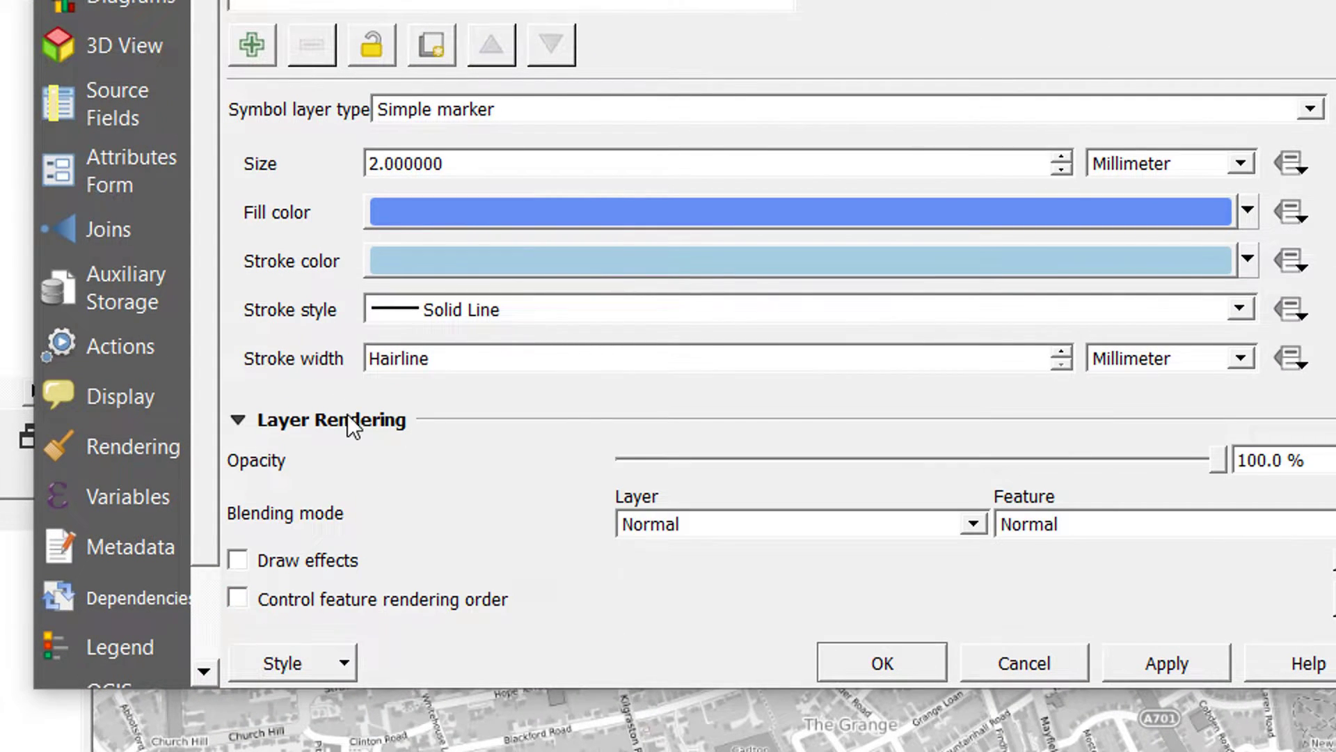
{"action": "left_click_drag", "start_coordinate": [1218, 452], "coordinate": [1129, 458]}
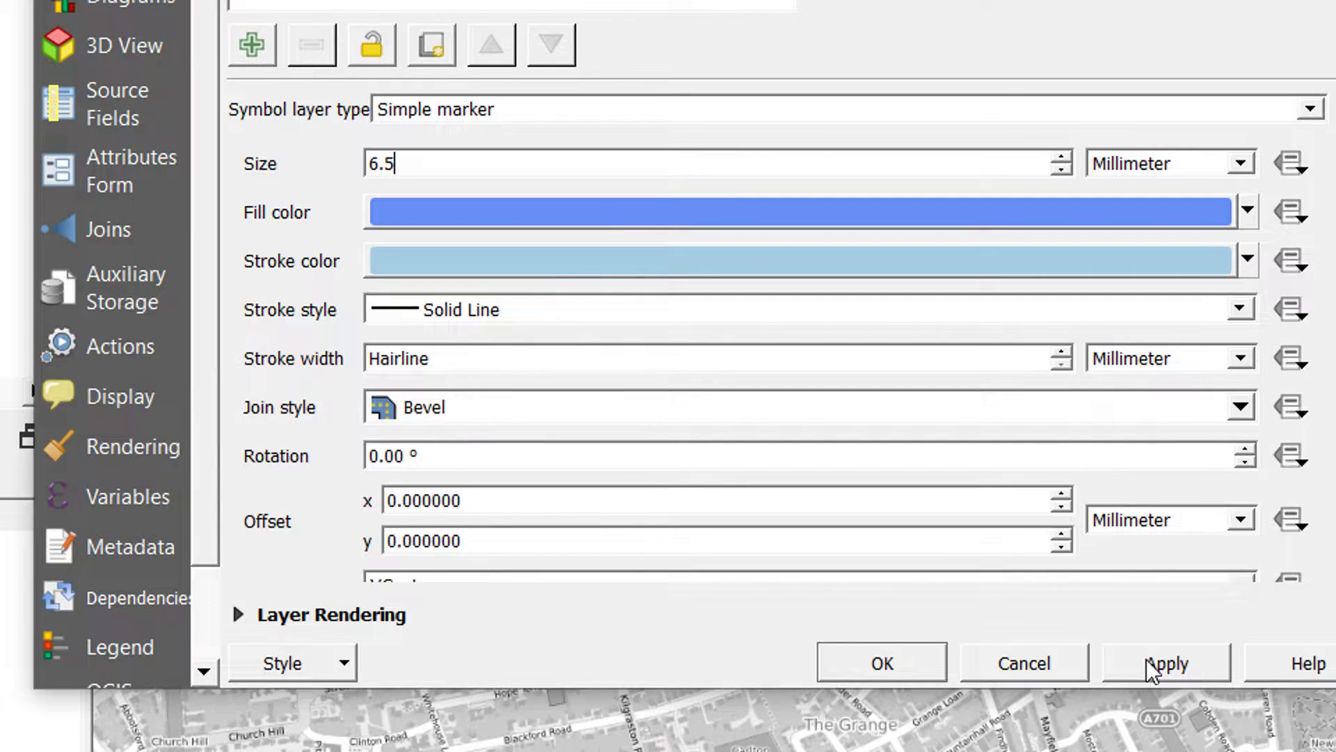
{"action": "left_click", "coordinate": [1146, 659]}
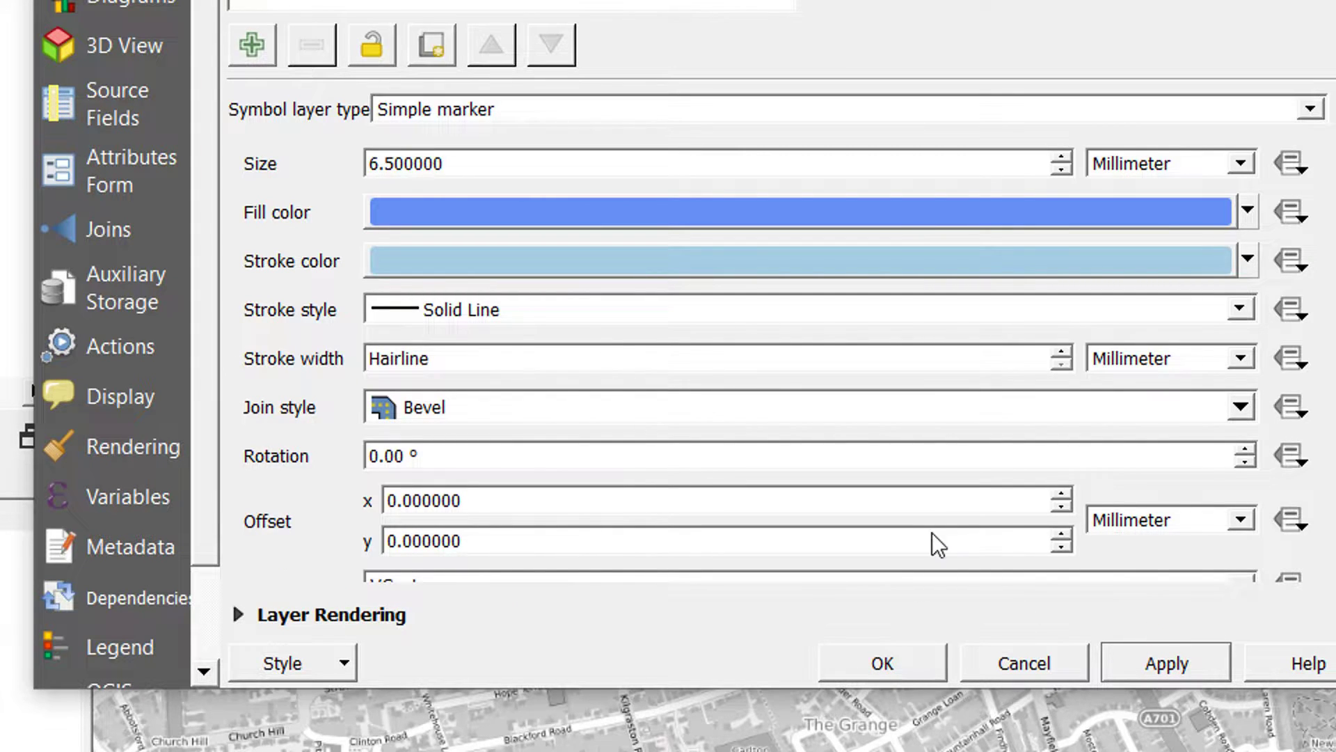
{"action": "left_click", "coordinate": [882, 663]}
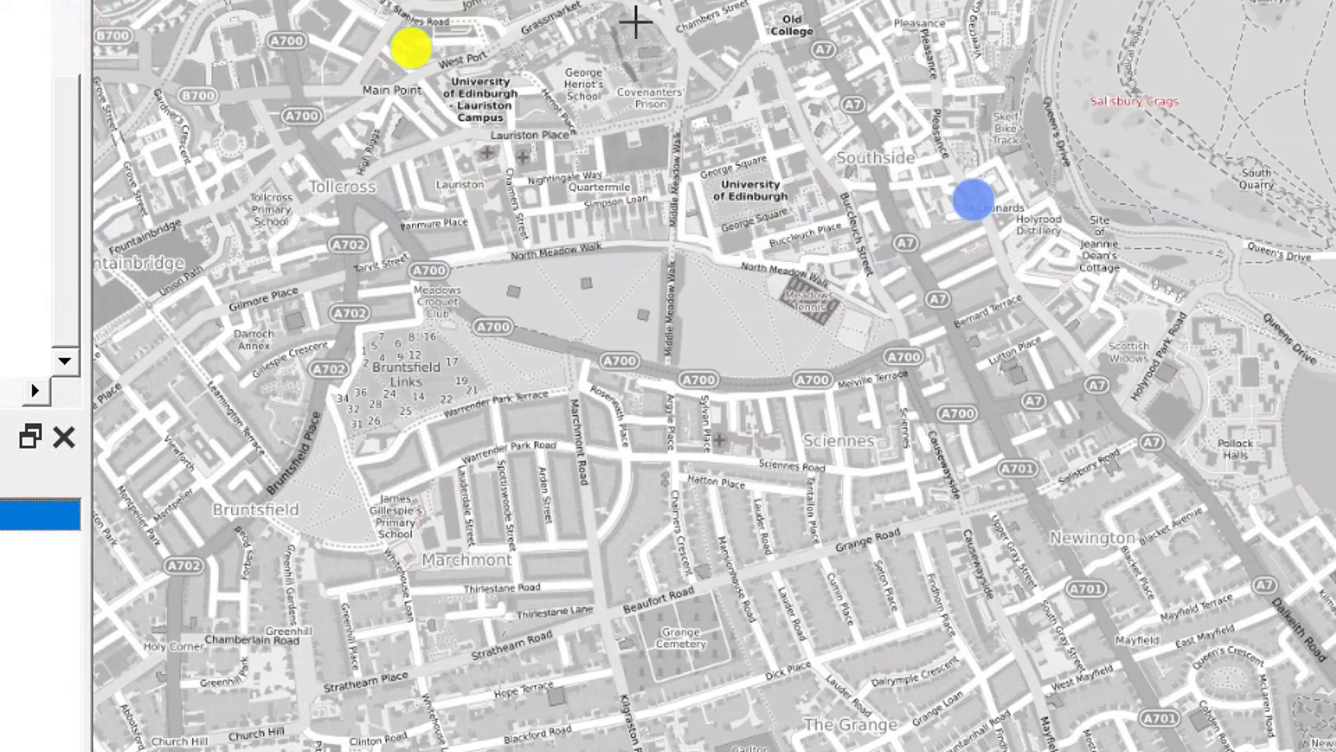
{"action": "scroll", "coordinate": [752, 28], "scroll_direction": "down", "scroll_amount": 1}
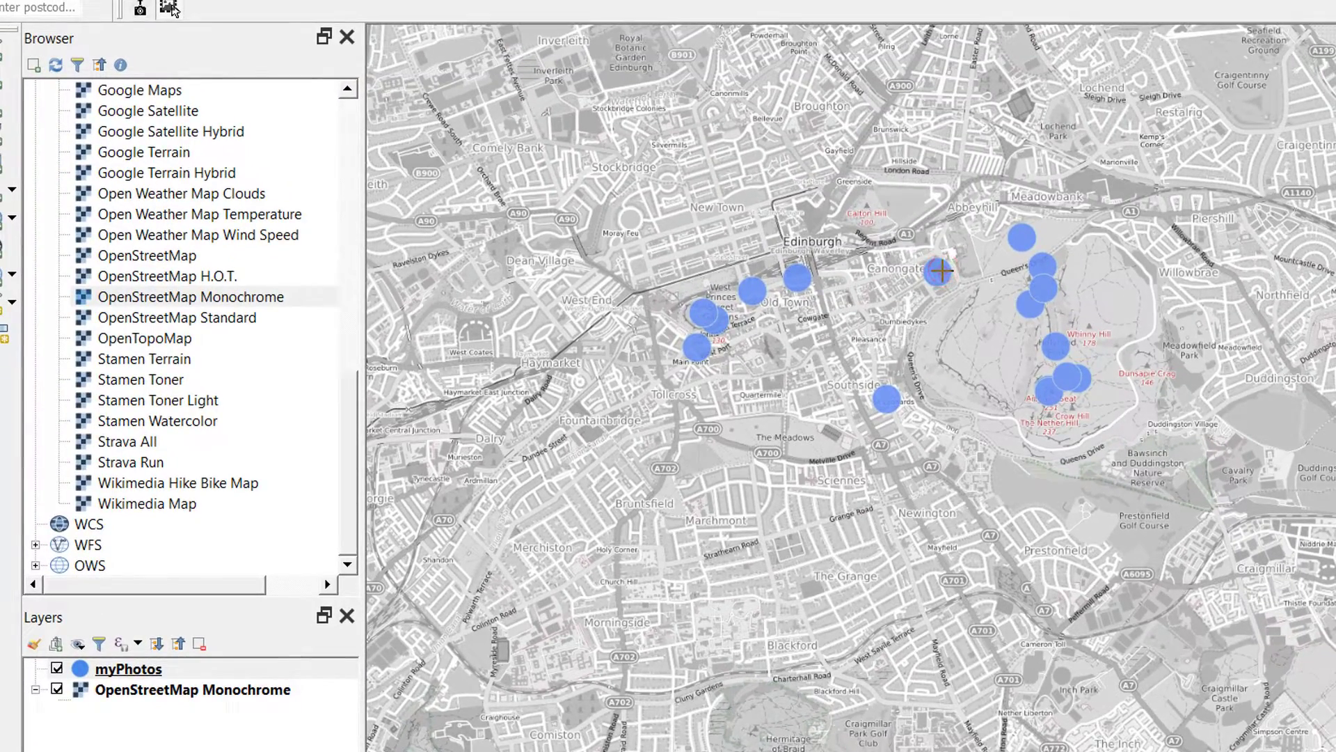
{"action": "left_click", "coordinate": [941, 270]}
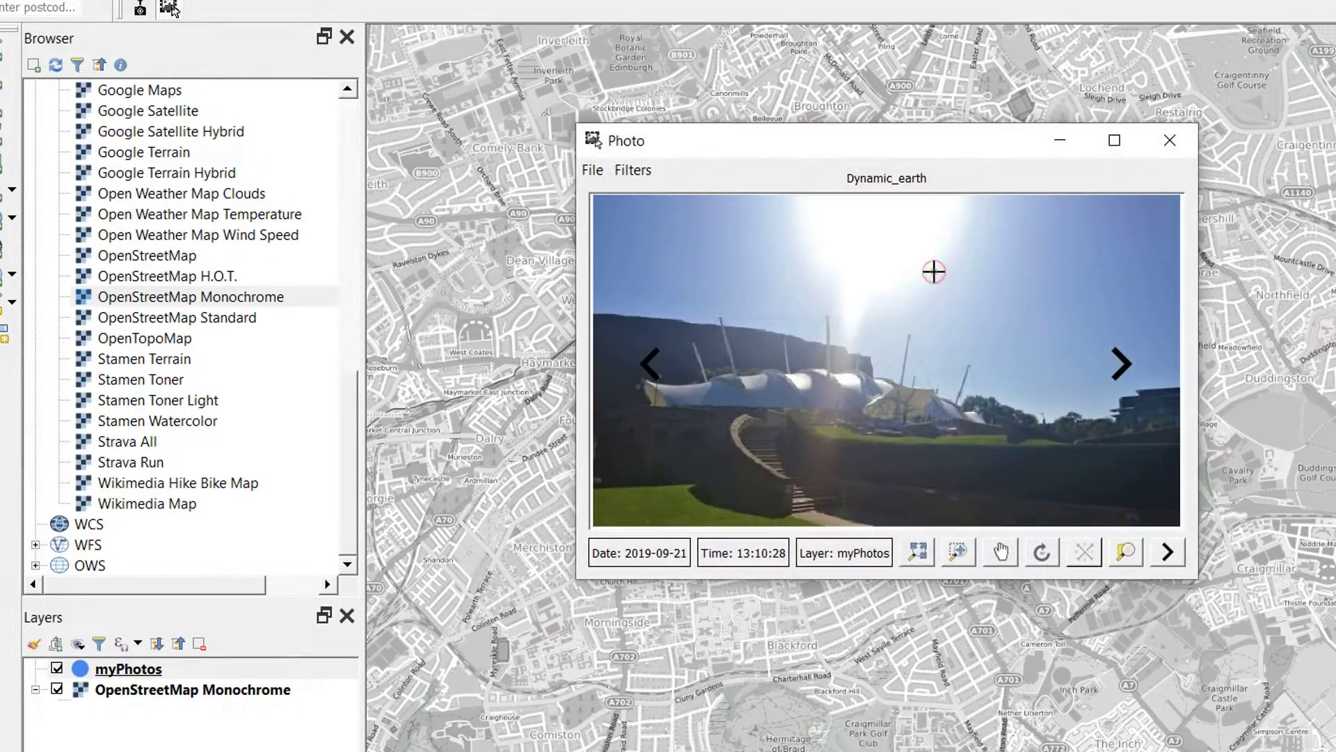
{"action": "left_click", "coordinate": [1181, 141]}
{"action": "scroll", "coordinate": [1076, 361], "scroll_direction": "up", "scroll_amount": 6}
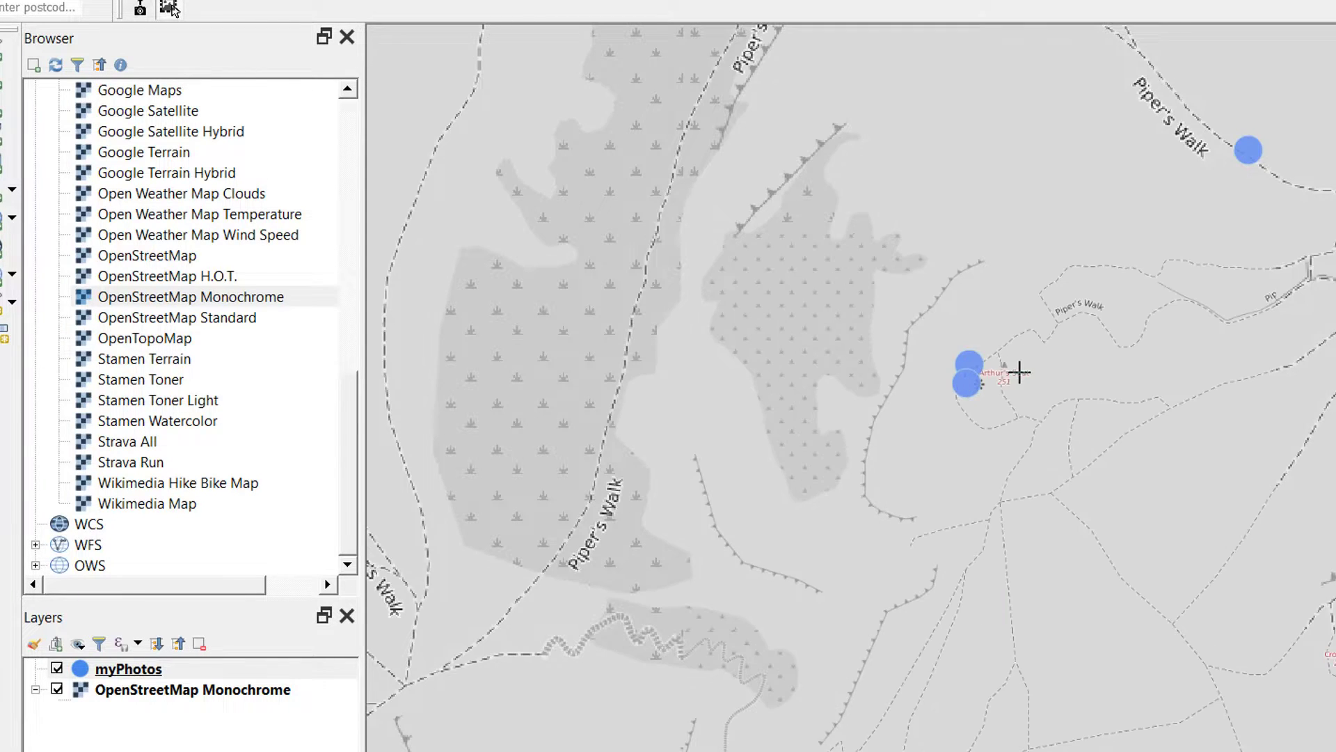
{"action": "scroll", "coordinate": [1016, 369], "scroll_direction": "up", "scroll_amount": 4}
{"action": "scroll", "coordinate": [926, 356], "scroll_direction": "down", "scroll_amount": 8}
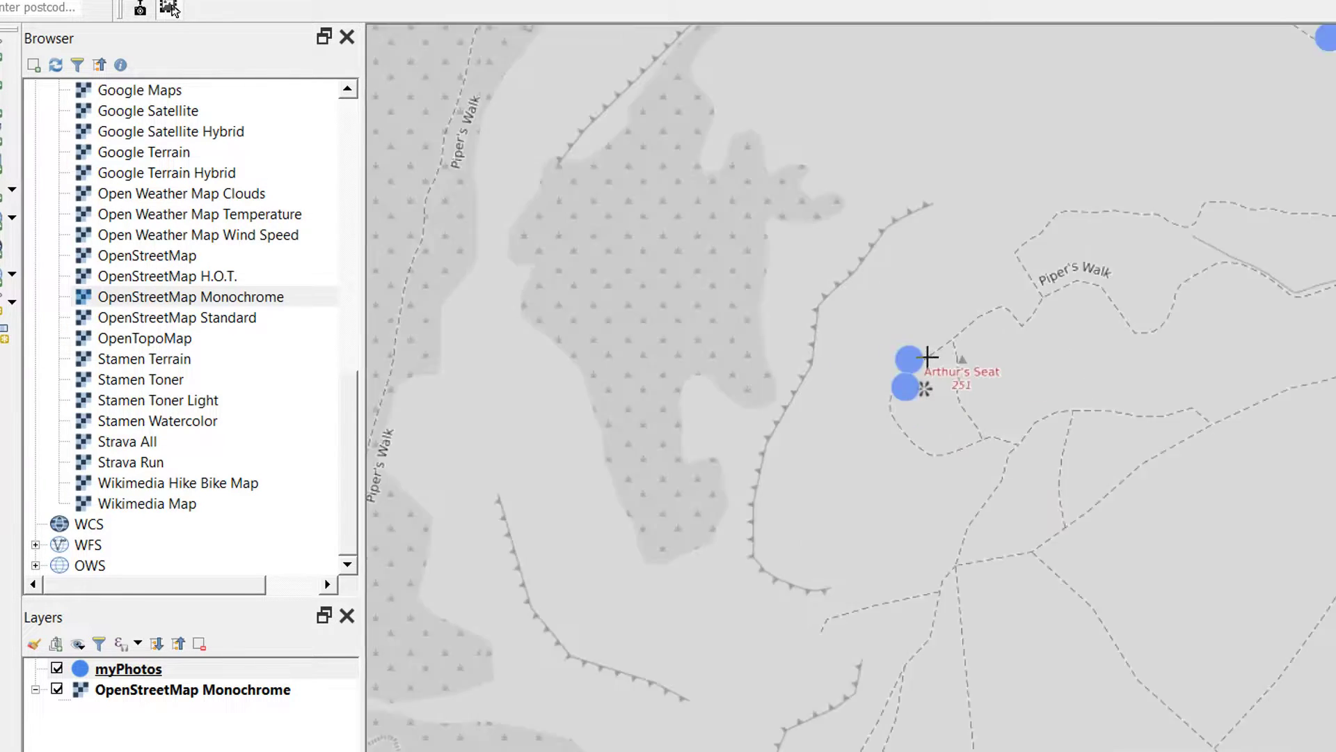
{"action": "scroll", "coordinate": [1116, 462], "scroll_direction": "down", "scroll_amount": 4}
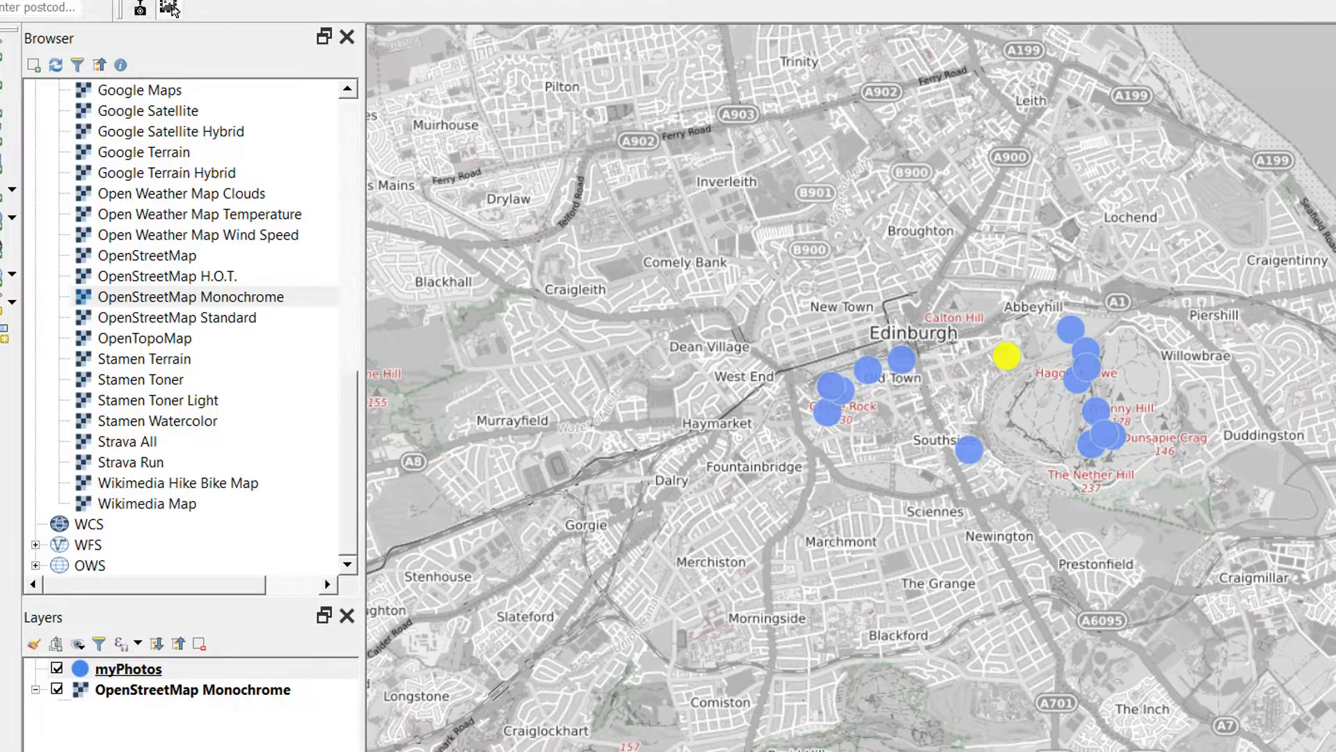
Step: Save the project under the name 'myPhotoMap' inside the demo folder
{"action": "key", "text": "alt+p"}
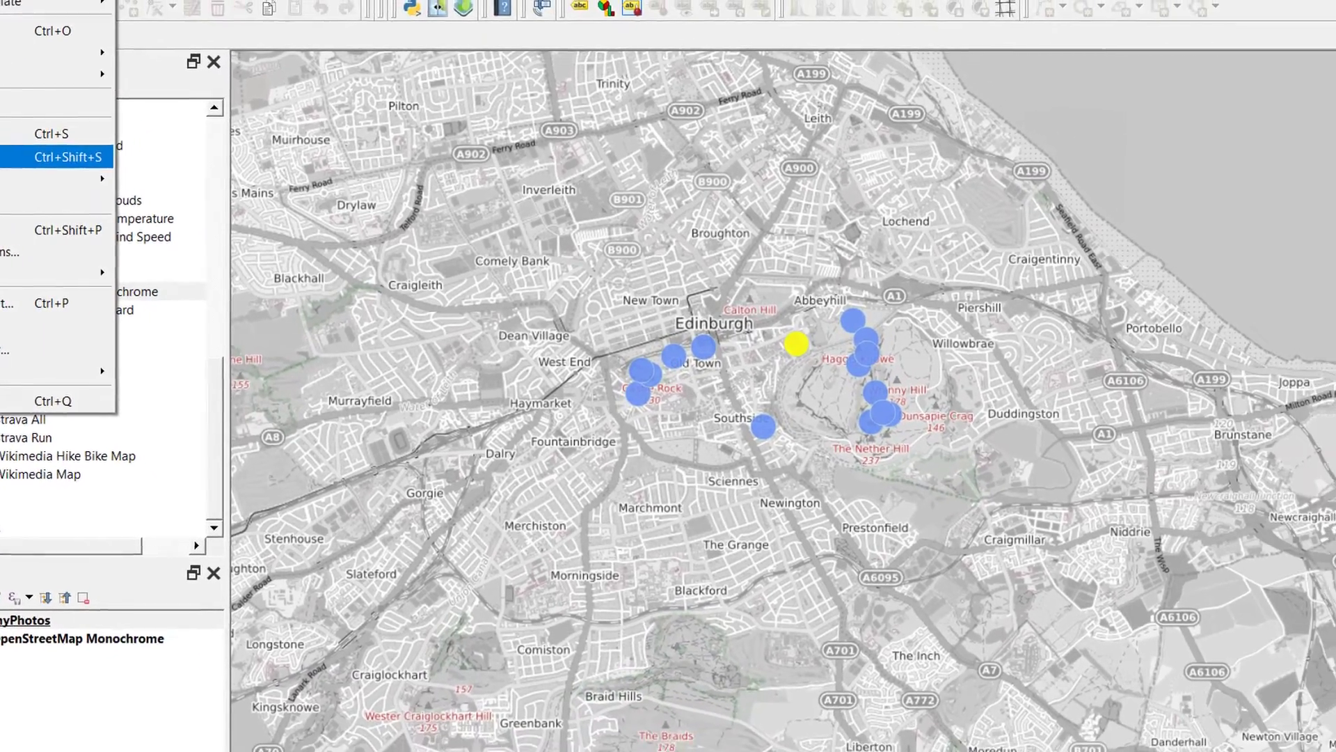
{"action": "key", "text": "Return"}
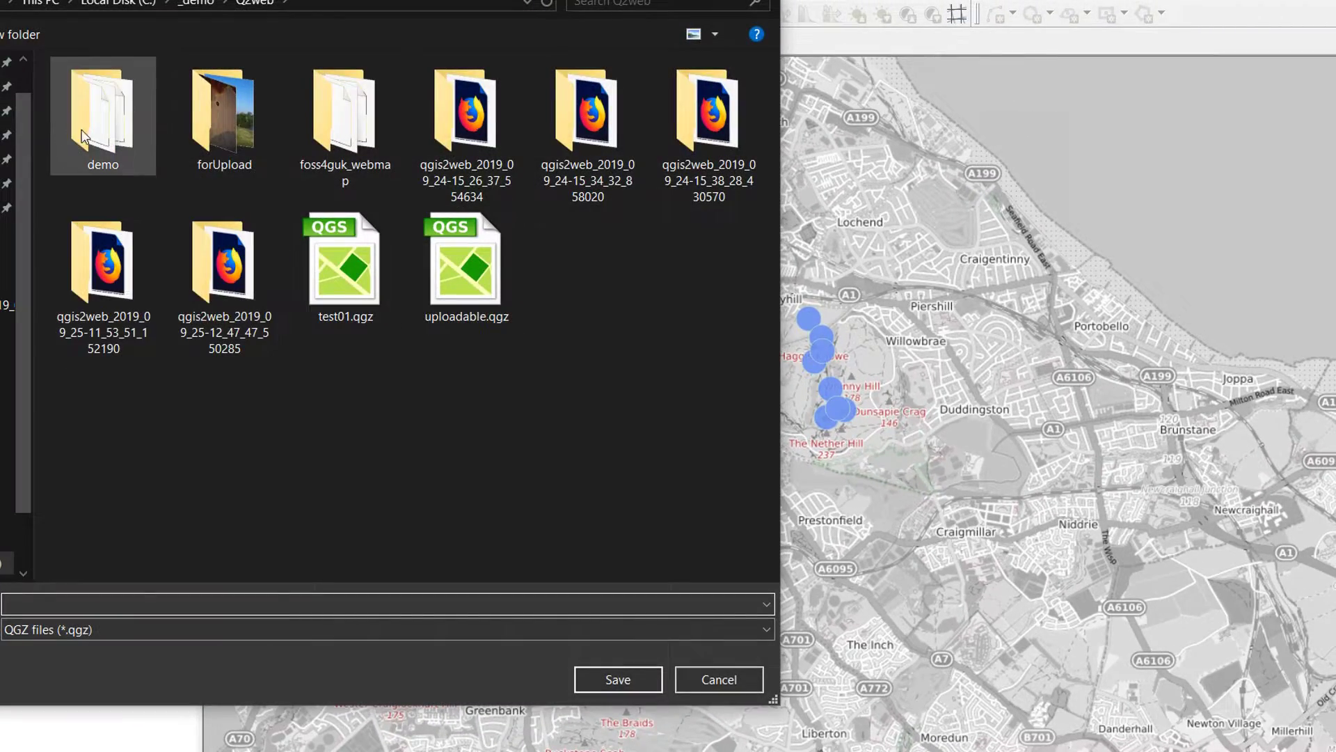
{"action": "double_click", "coordinate": [82, 135]}
{"action": "left_click", "coordinate": [48, 603]}
{"action": "type", "text": "myPhoto"}
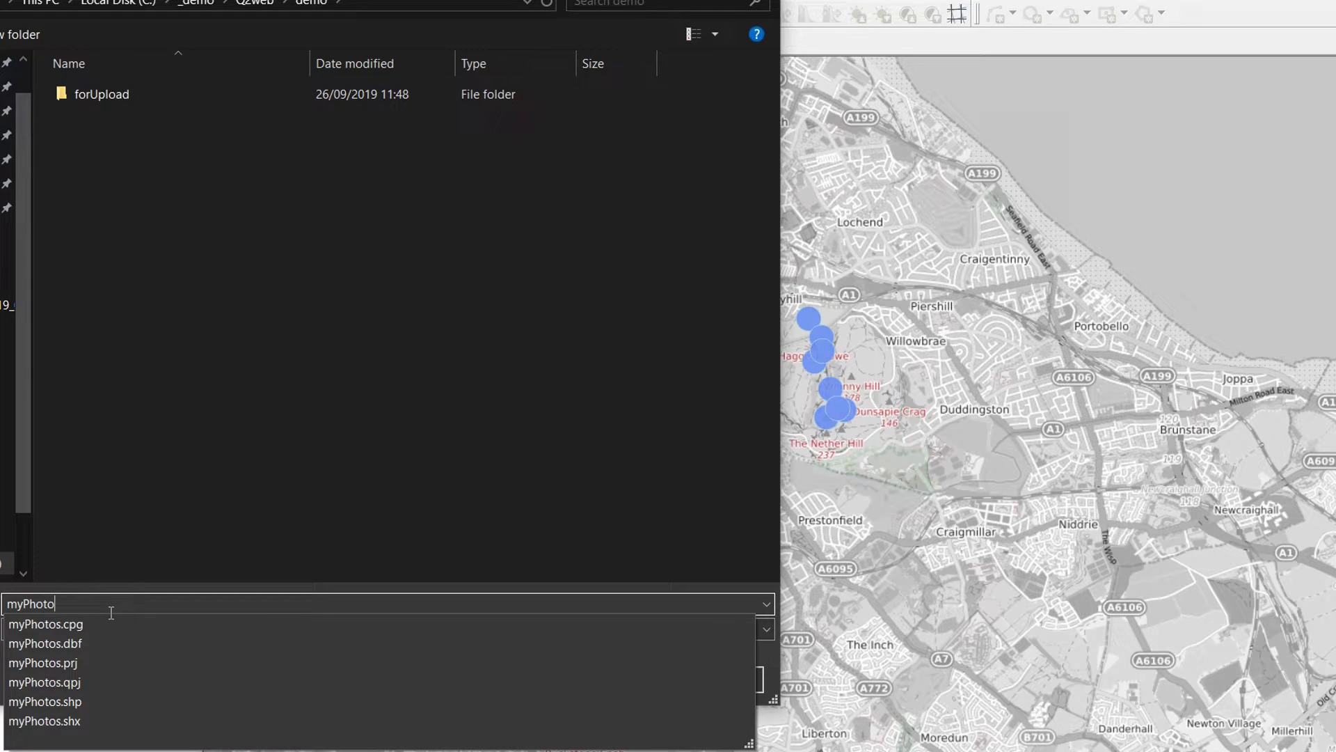
{"action": "type", "text": "Map"}
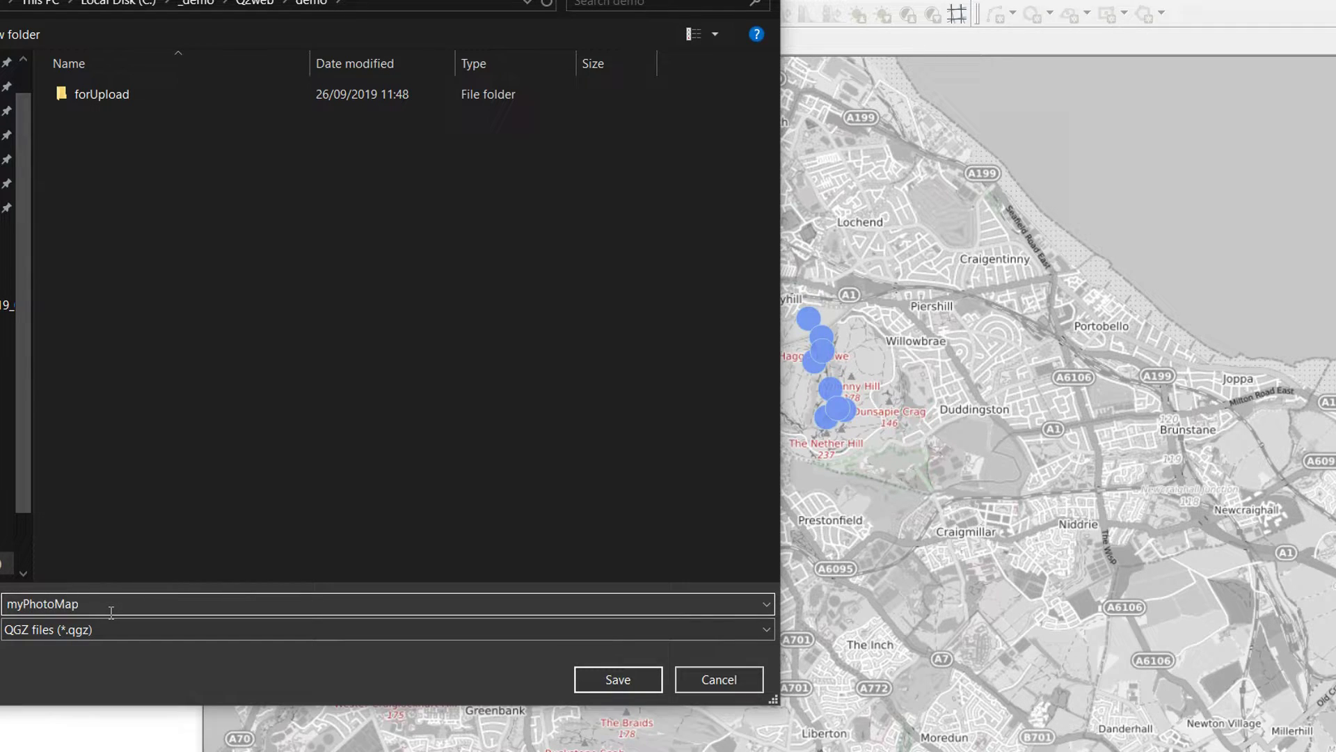
{"action": "key", "text": "Return"}
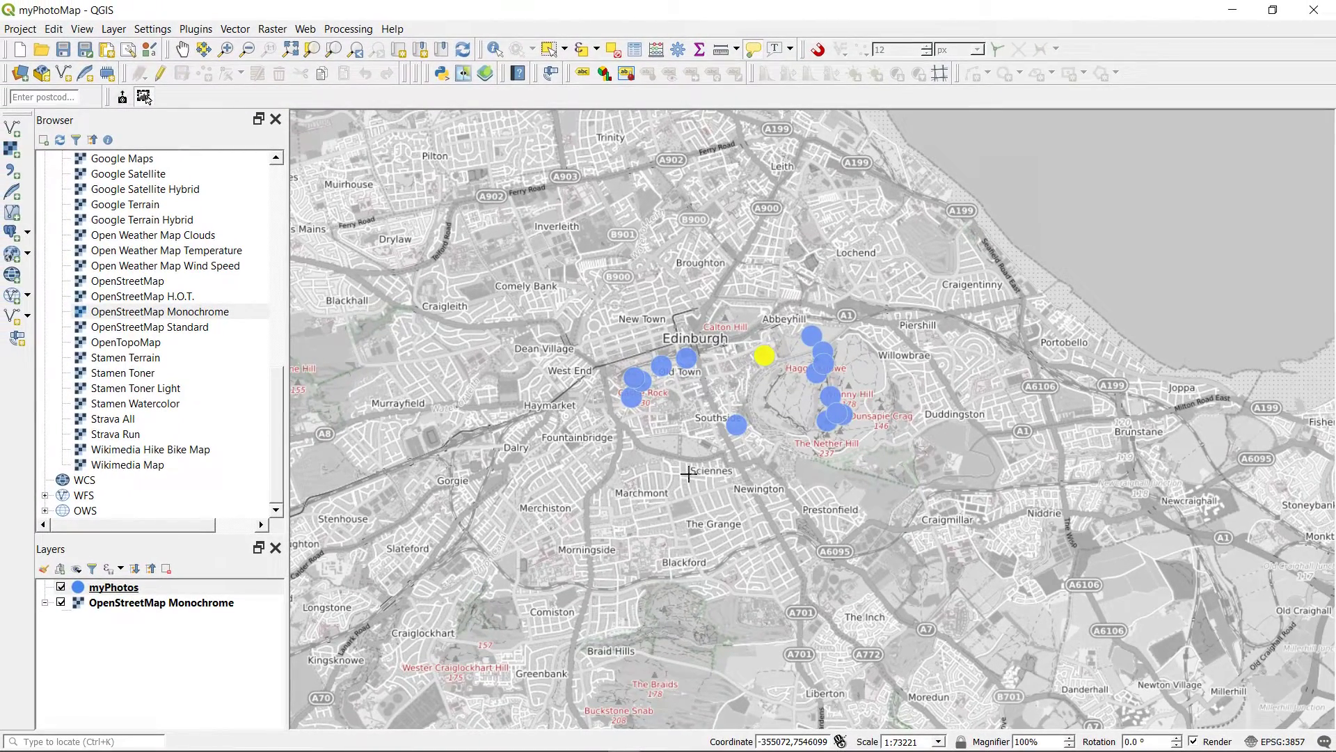
Step: Turn on editing for myPhotos and place a new point beside Holyrood Road
{"action": "scroll", "coordinate": [781, 354], "scroll_direction": "up", "scroll_amount": 4}
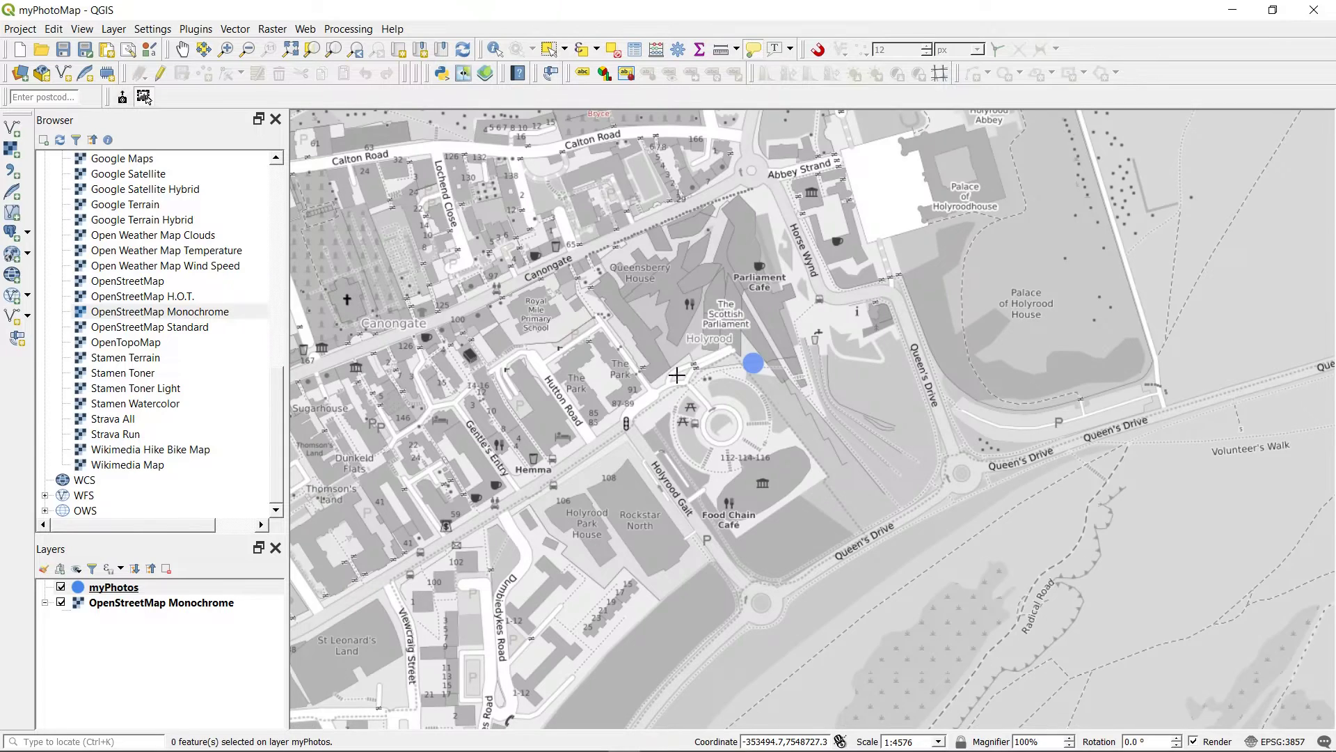
{"action": "left_click", "coordinate": [115, 588]}
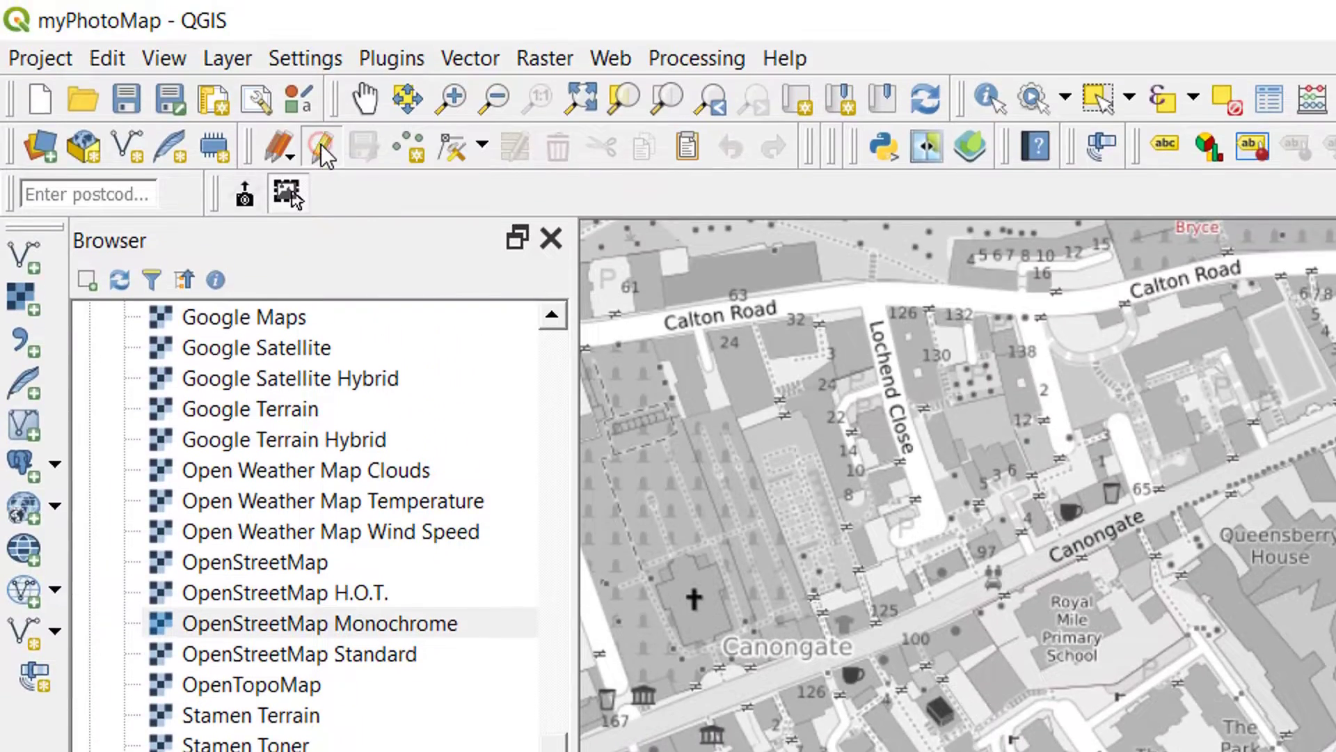
{"action": "left_click", "coordinate": [322, 148]}
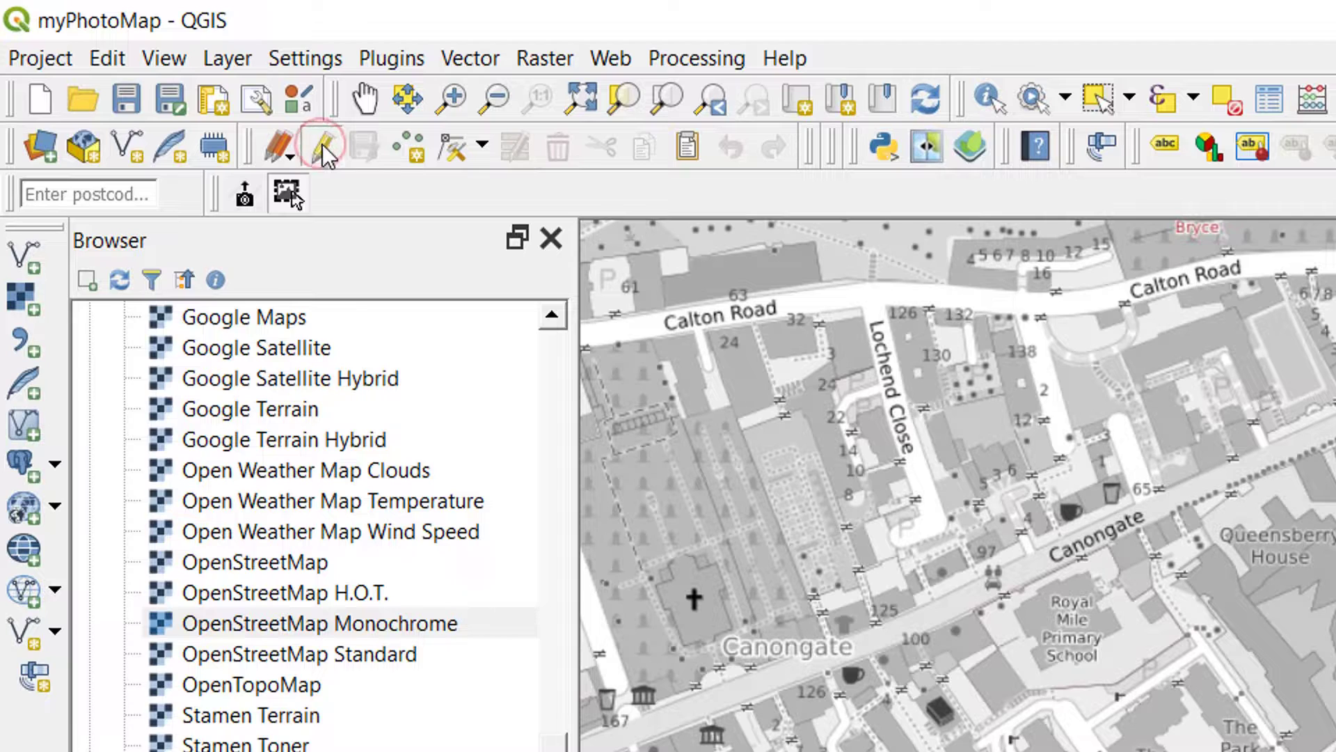
{"action": "left_click", "coordinate": [421, 155]}
{"action": "scroll", "coordinate": [1272, 689], "scroll_direction": "up", "scroll_amount": 5}
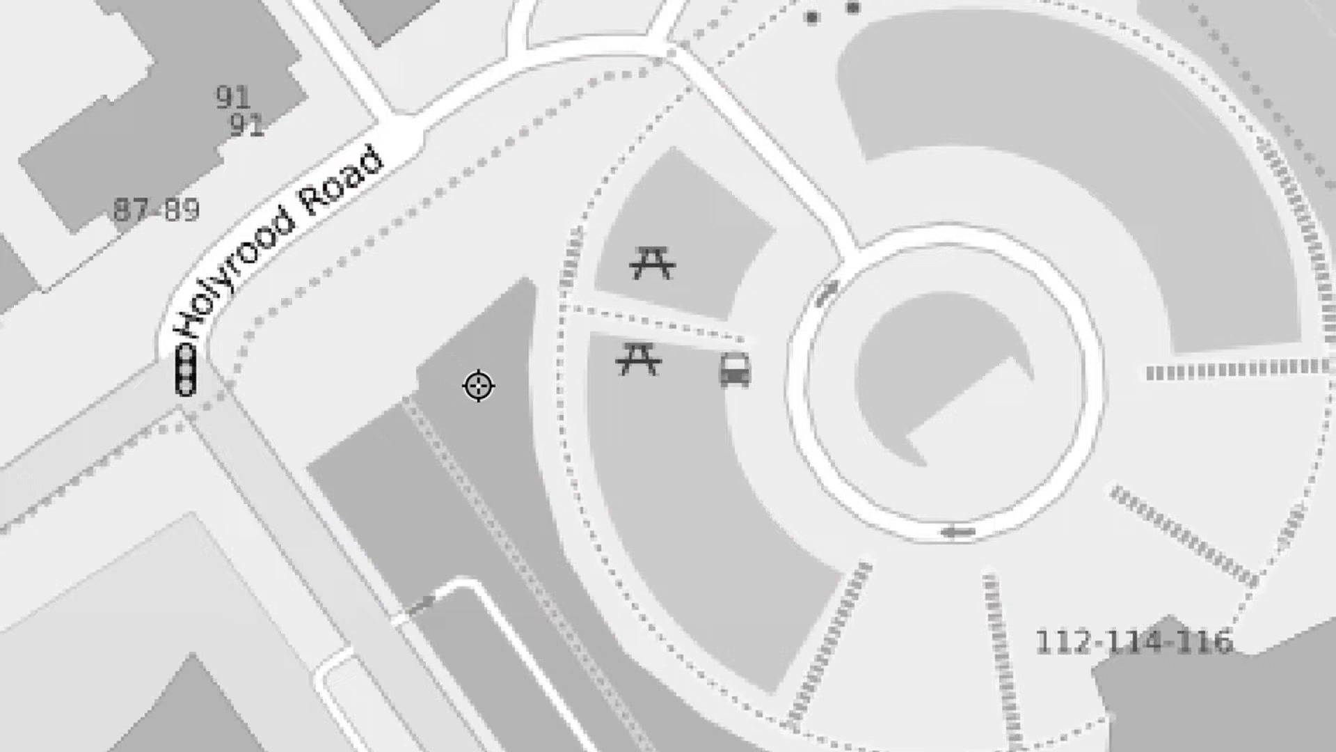
{"action": "left_click", "coordinate": [482, 385]}
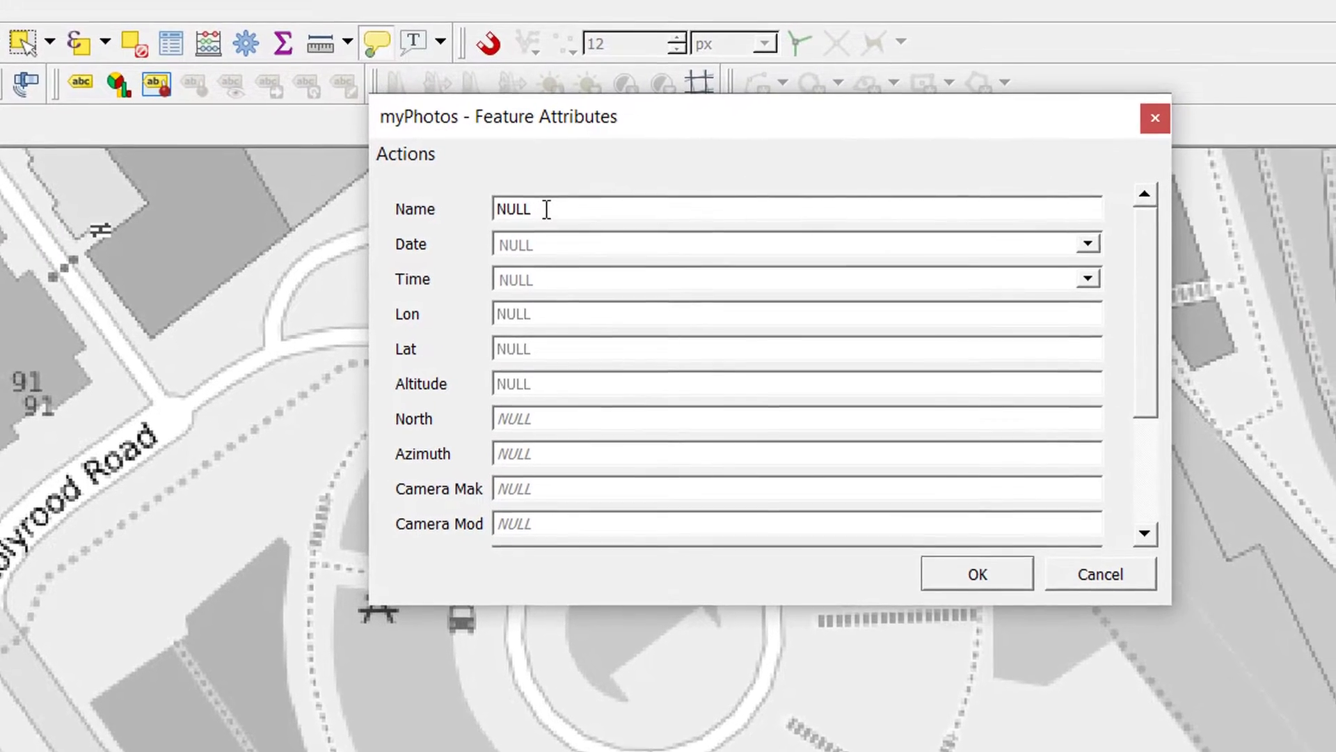
Step: Fill in the new point's Name and set its Date to 2019-09-21, leaving Time empty
{"action": "left_click", "coordinate": [547, 209]}
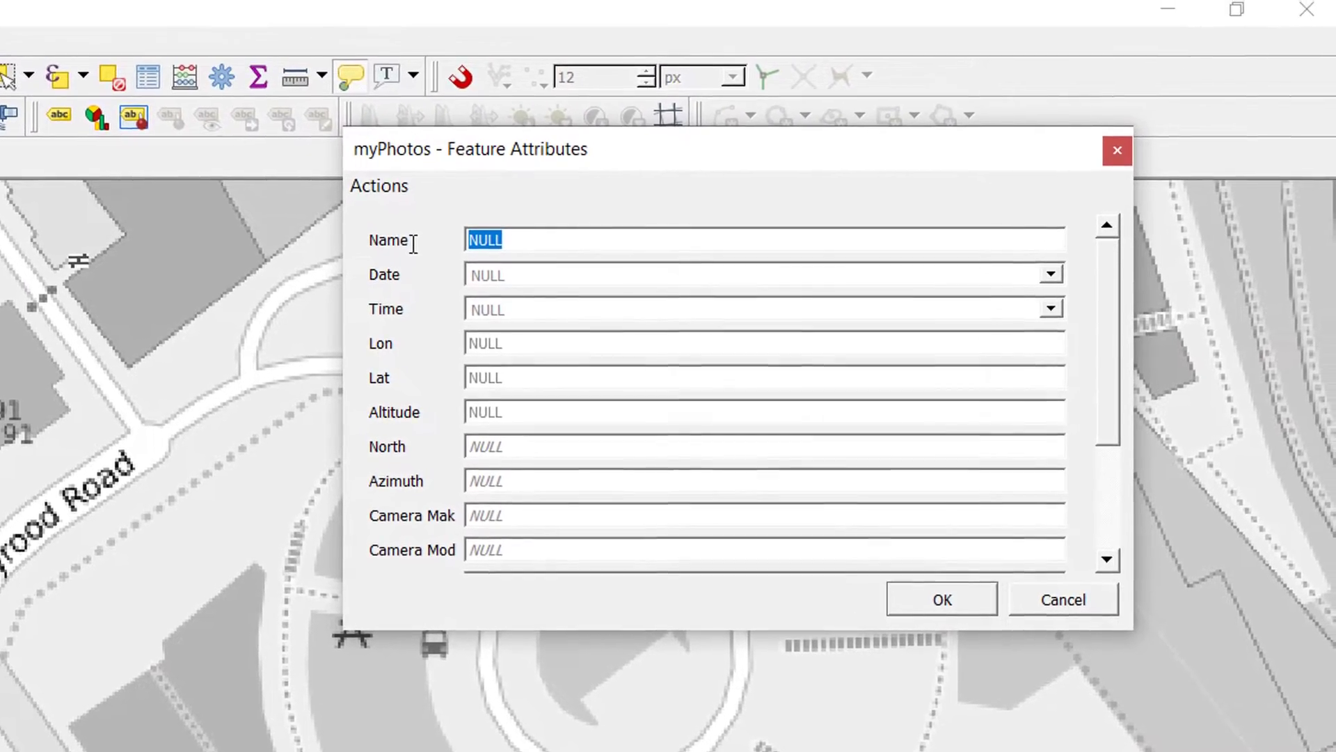
{"action": "type", "text": "Globe"}
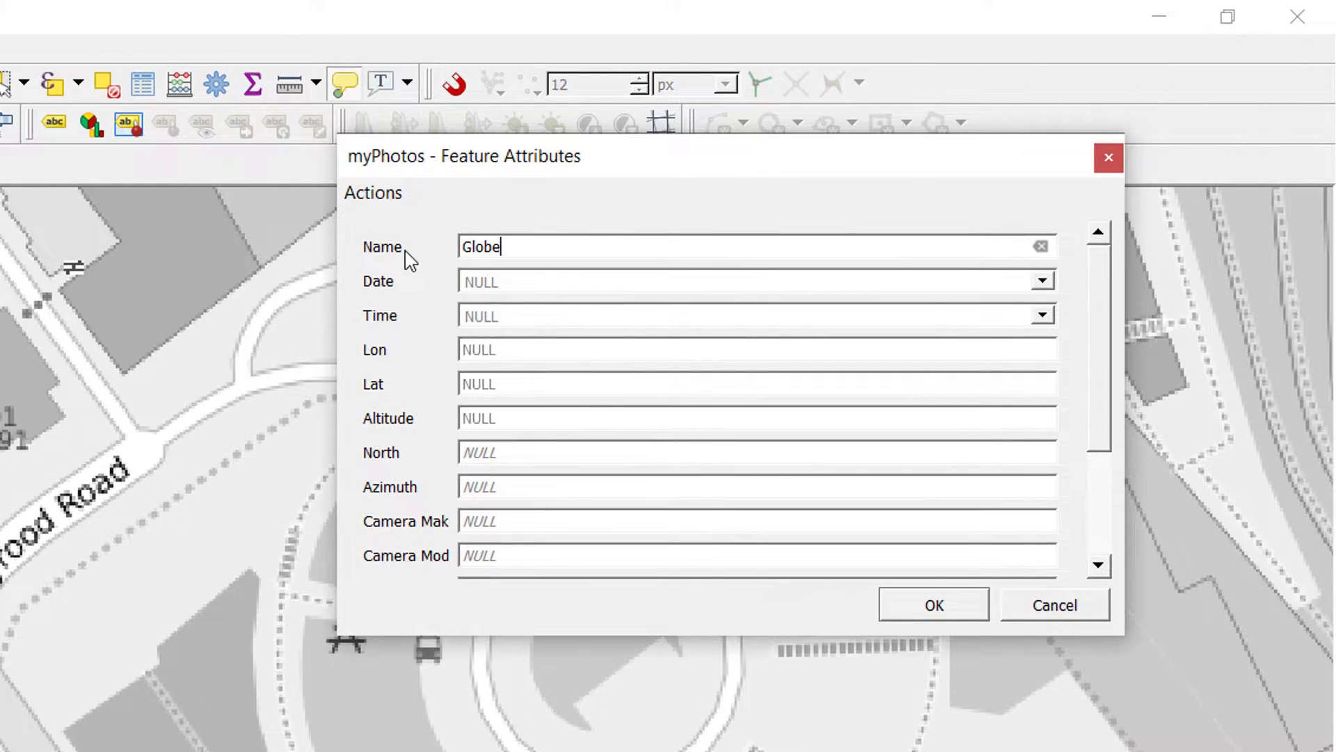
{"action": "left_click", "coordinate": [1042, 279]}
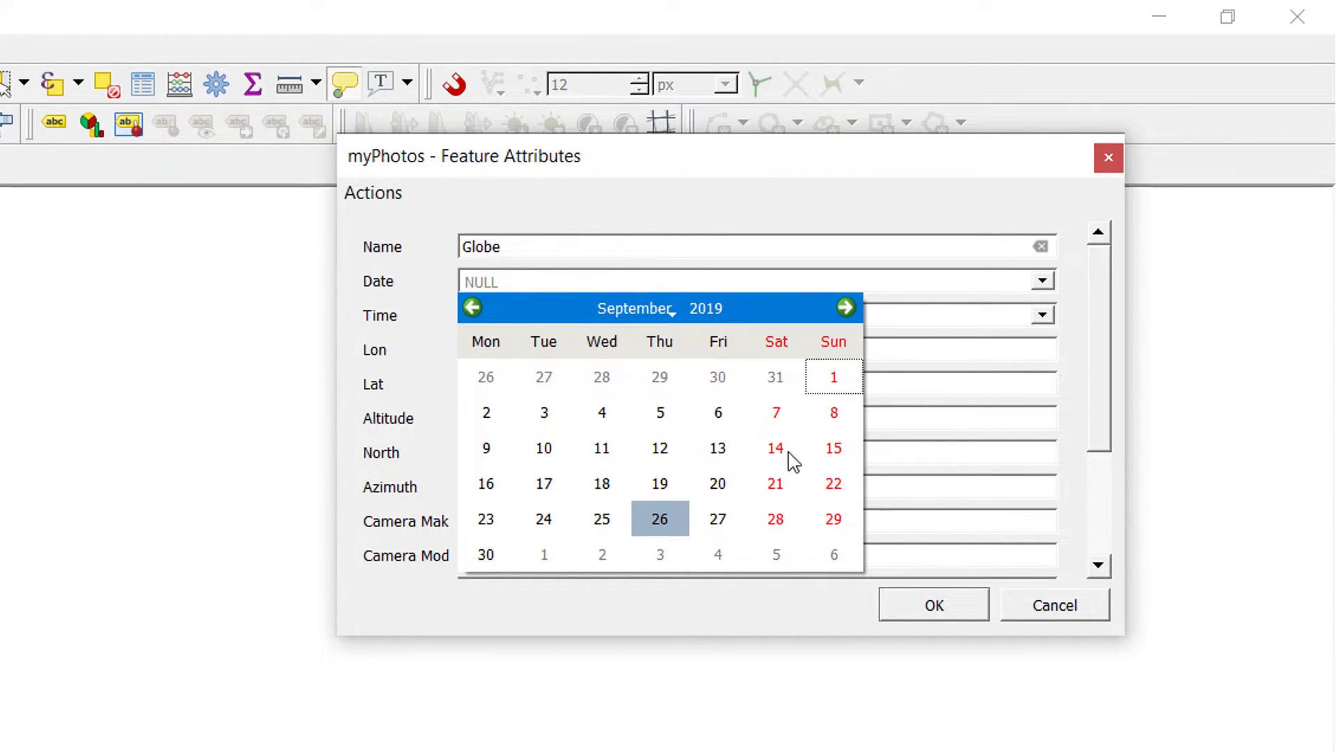
{"action": "left_click", "coordinate": [776, 488]}
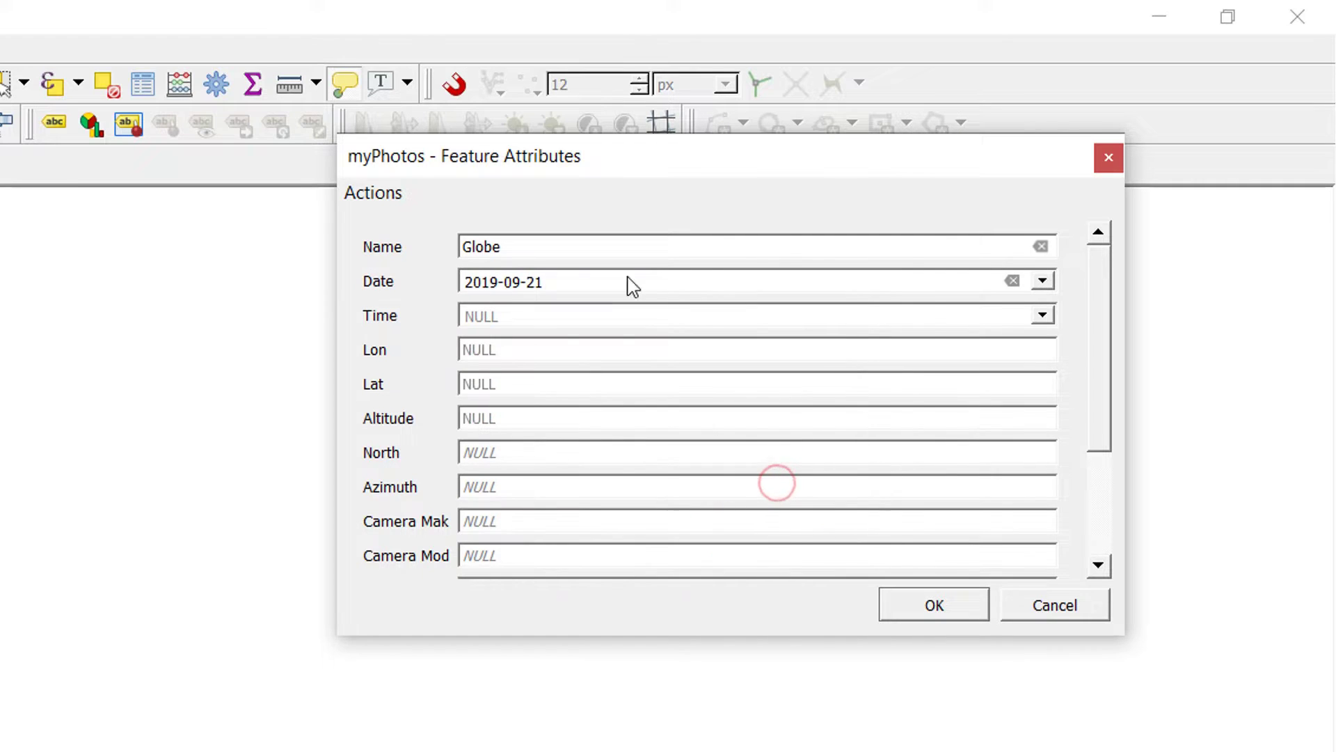
{"action": "left_click", "coordinate": [1042, 315]}
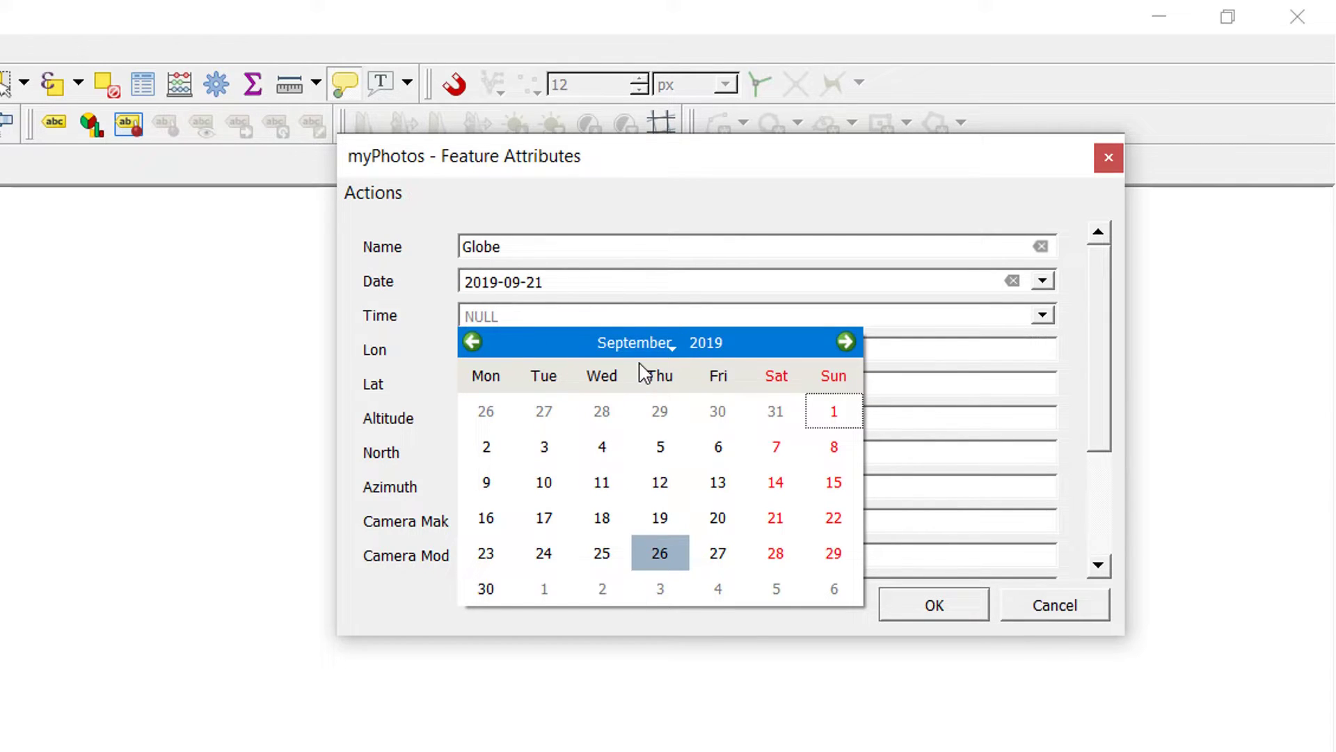
{"action": "left_click", "coordinate": [802, 206]}
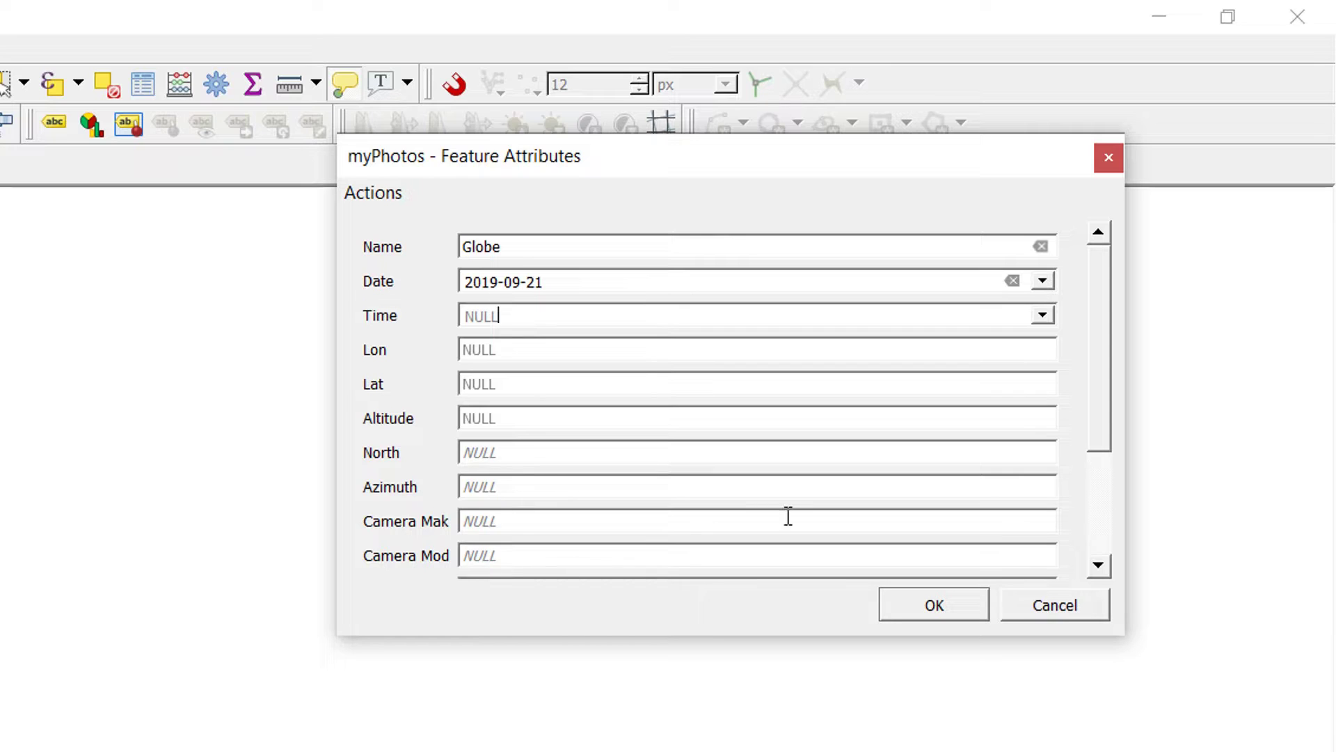
Step: Set the point's Title to Globe and confirm its attributes
{"action": "left_click_drag", "start_coordinate": [1094, 341], "coordinate": [1121, 508]}
{"action": "left_click", "coordinate": [481, 418]}
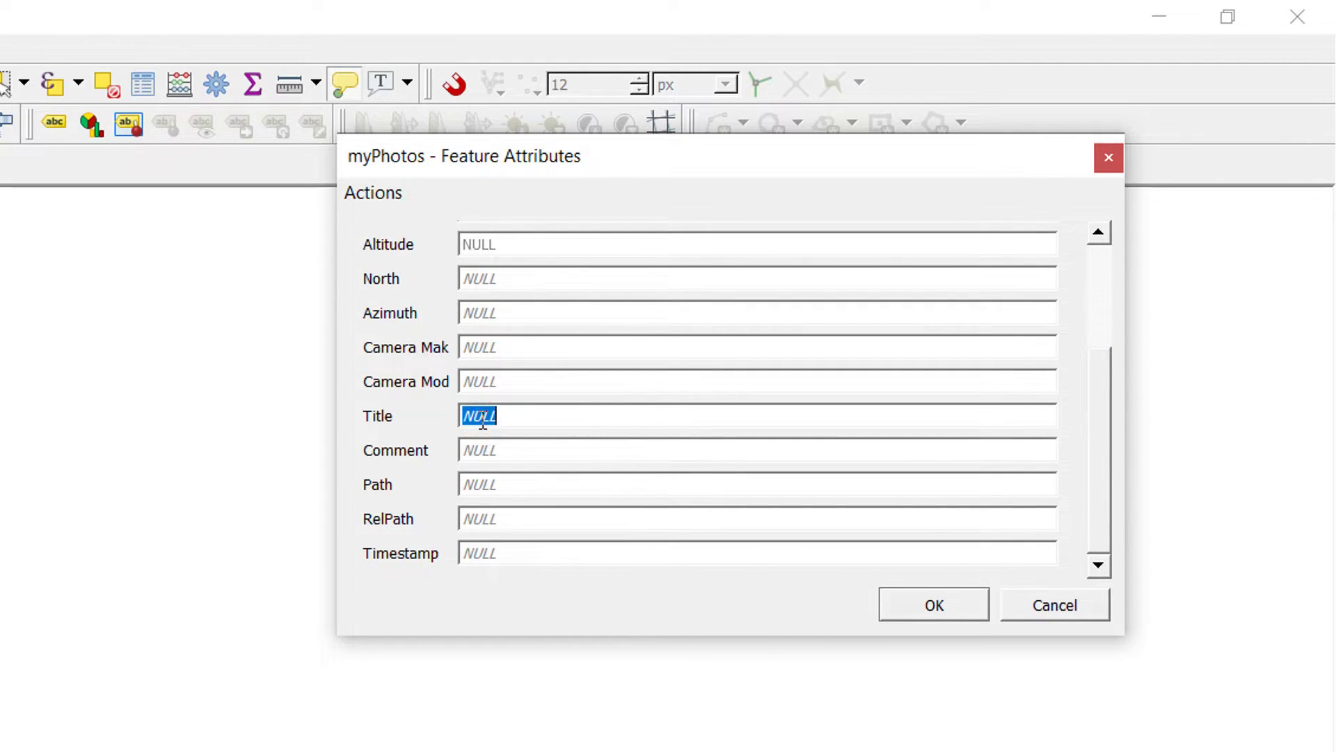
{"action": "type", "text": "Globe"}
{"action": "left_click_drag", "start_coordinate": [1091, 468], "coordinate": [1141, 515]}
{"action": "left_click", "coordinate": [940, 605]}
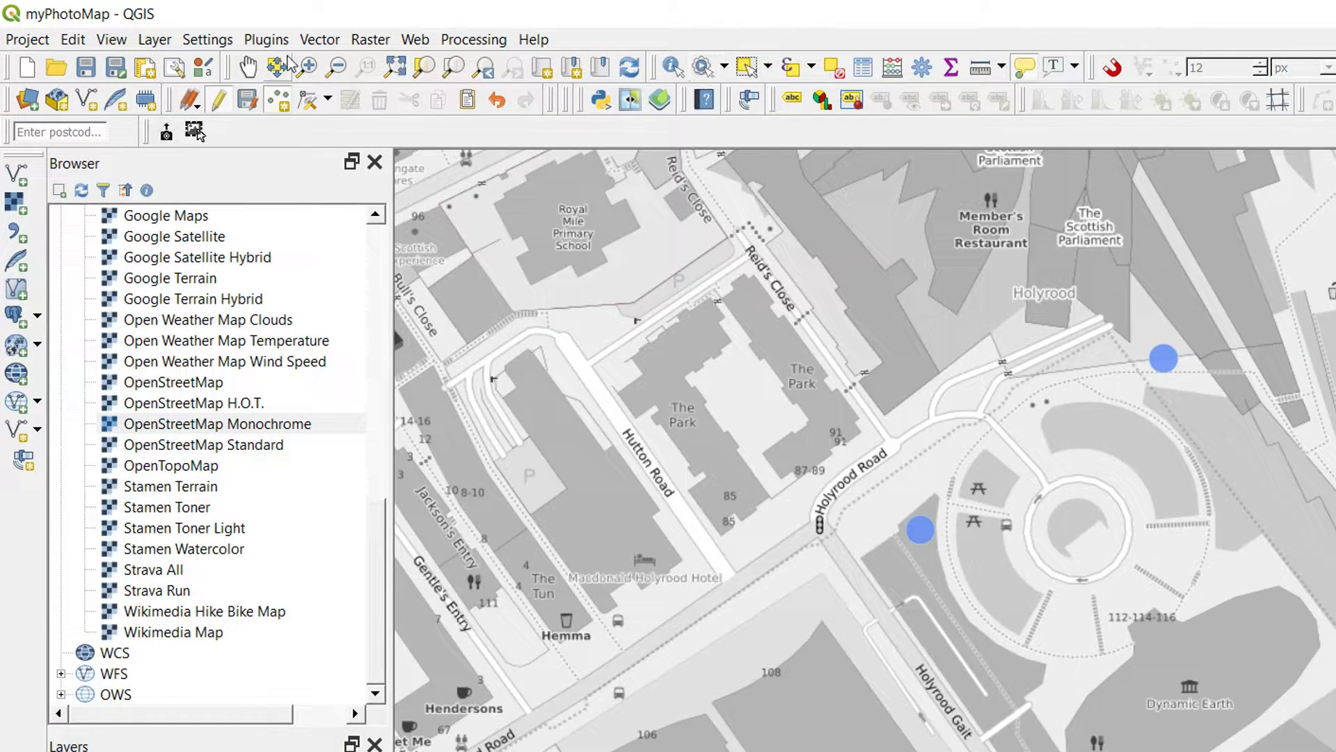
Step: In the myPhotos attribute table, finish editing the Globe row's Name
{"action": "left_click", "coordinate": [869, 78]}
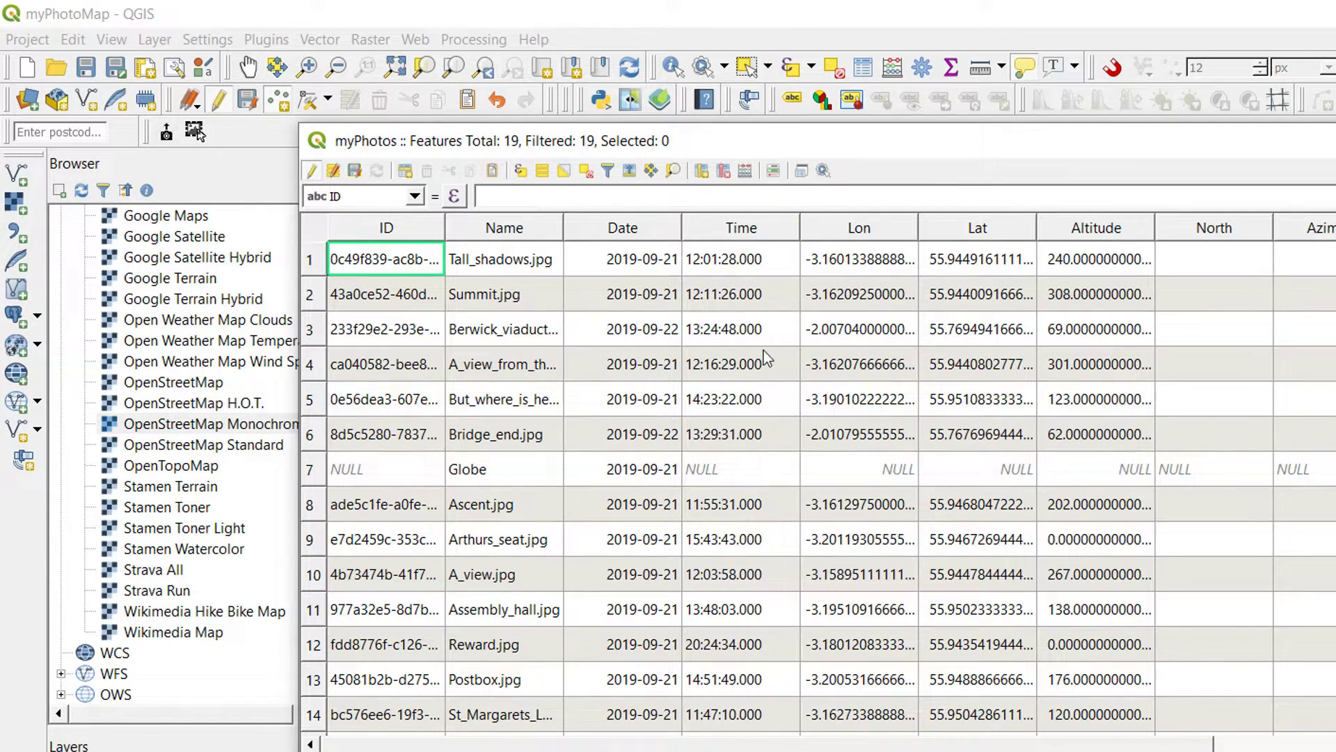
{"action": "double_click", "coordinate": [479, 467]}
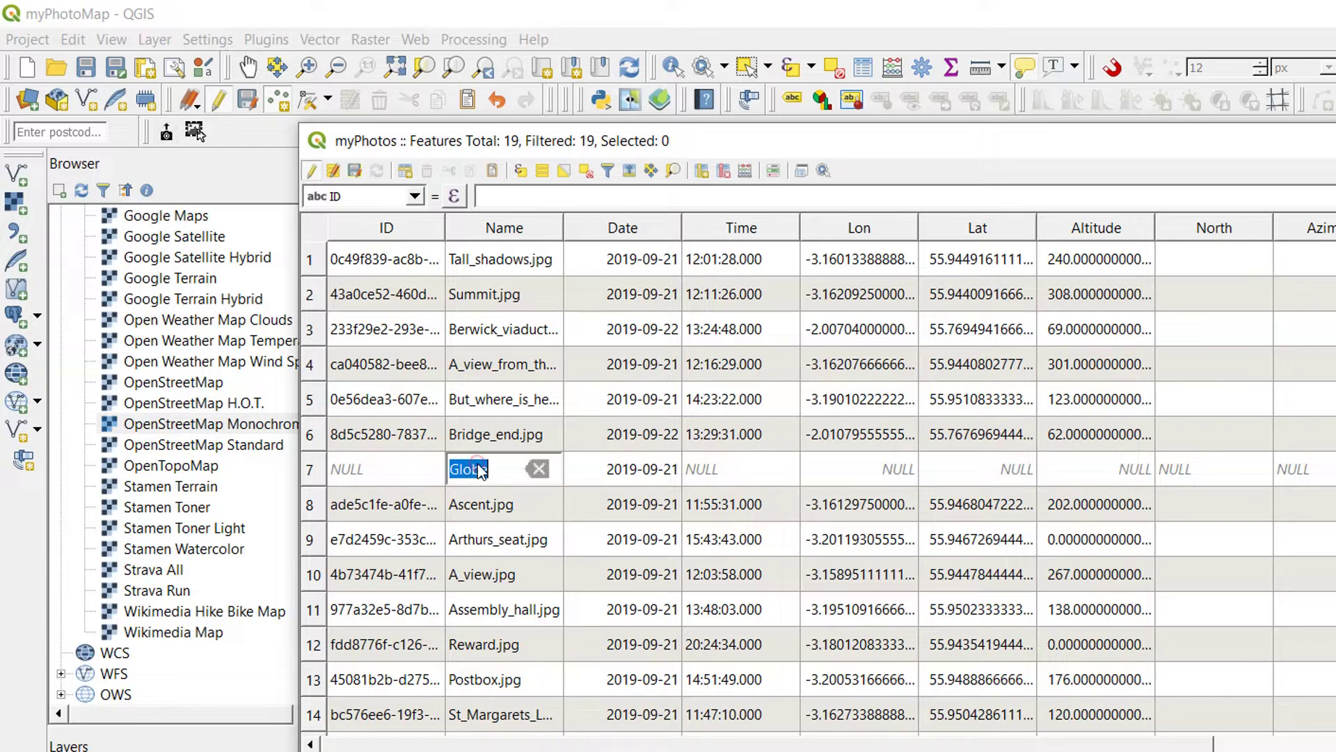
{"action": "left_click", "coordinate": [505, 469]}
{"action": "key", "text": "Return"}
{"action": "left_click_drag", "start_coordinate": [575, 748], "coordinate": [836, 748]}
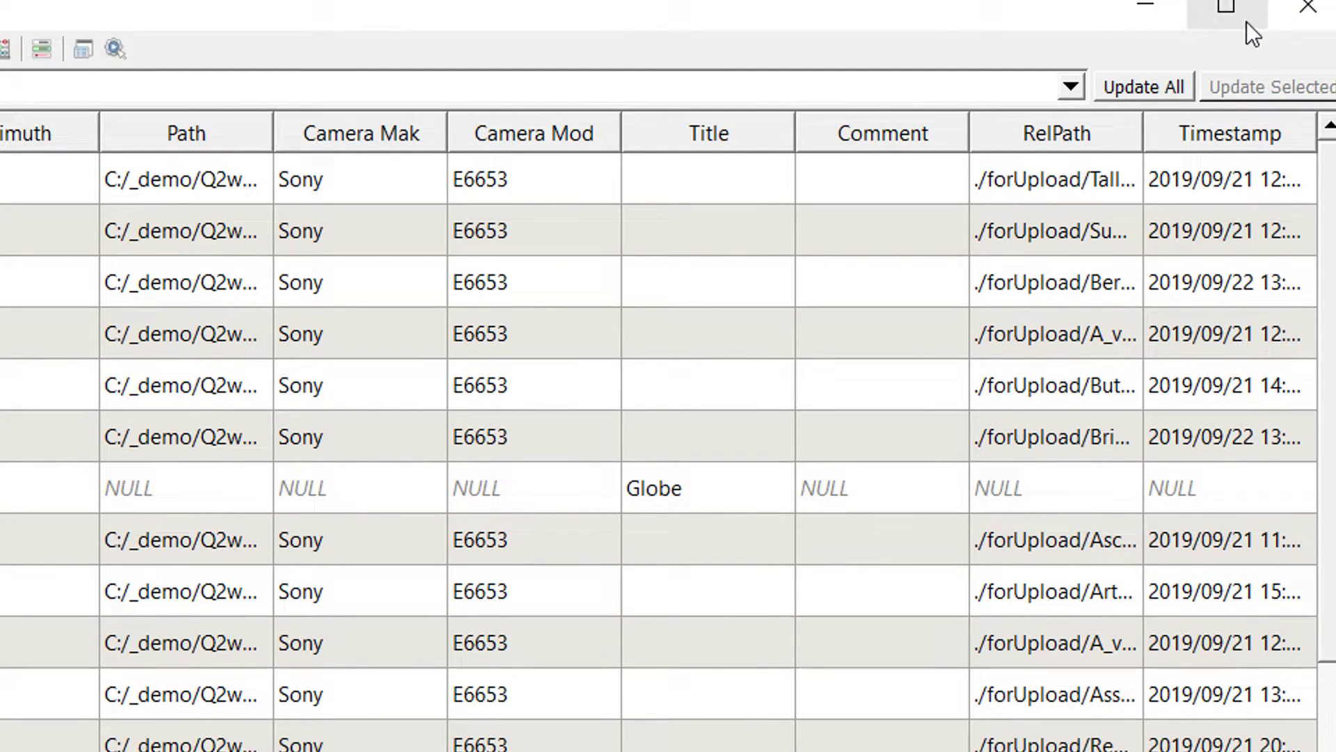
Step: Copy Bridge_end's RelPath into the Globe row and change it to ./forUpload/Globe.jpg
{"action": "left_click_drag", "start_coordinate": [1144, 127], "coordinate": [1266, 127]}
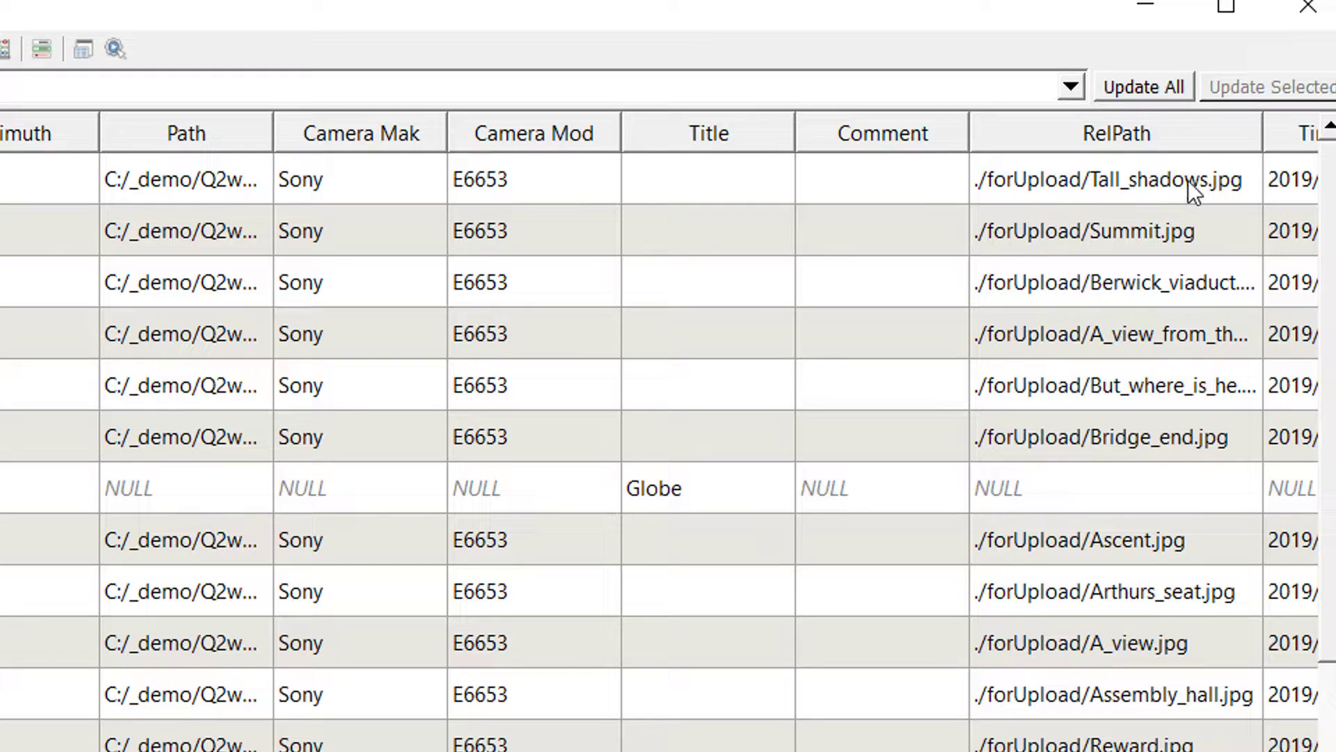
{"action": "double_click", "coordinate": [1041, 432]}
{"action": "key", "text": "ctrl+c"}
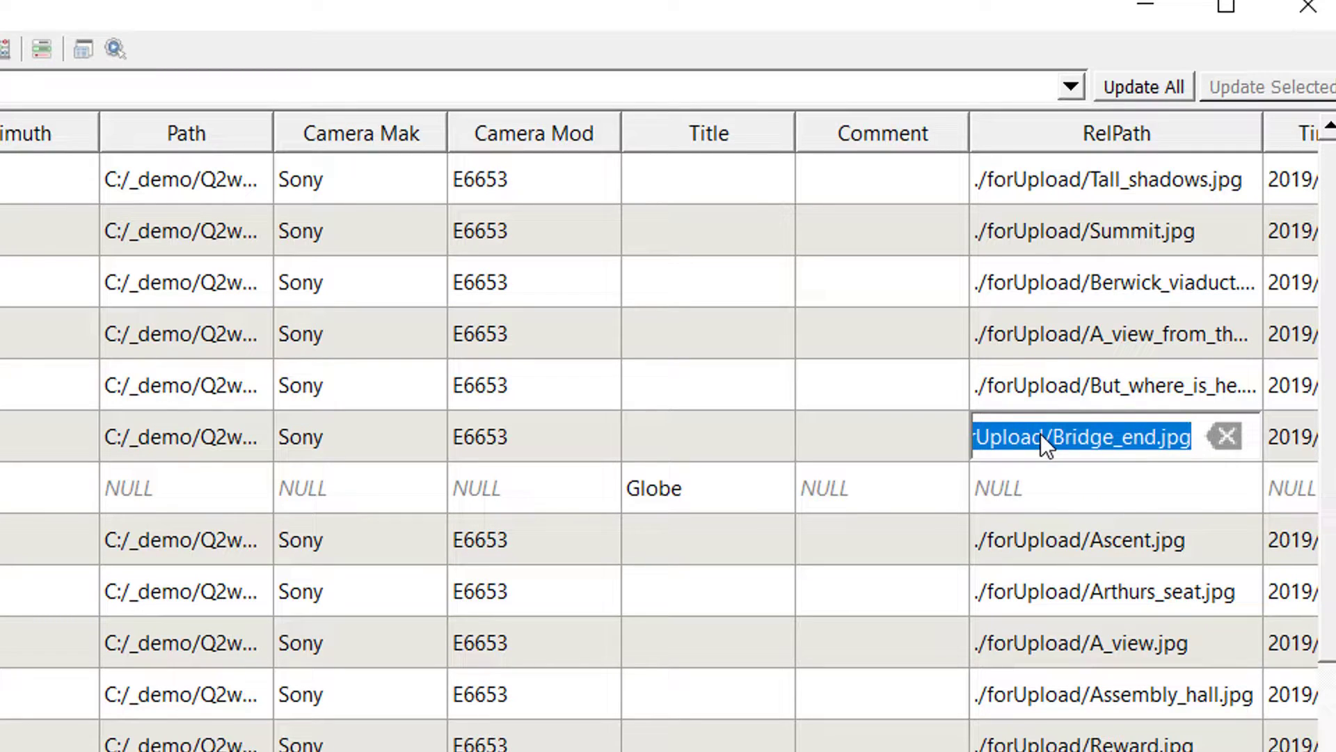
{"action": "double_click", "coordinate": [1041, 494]}
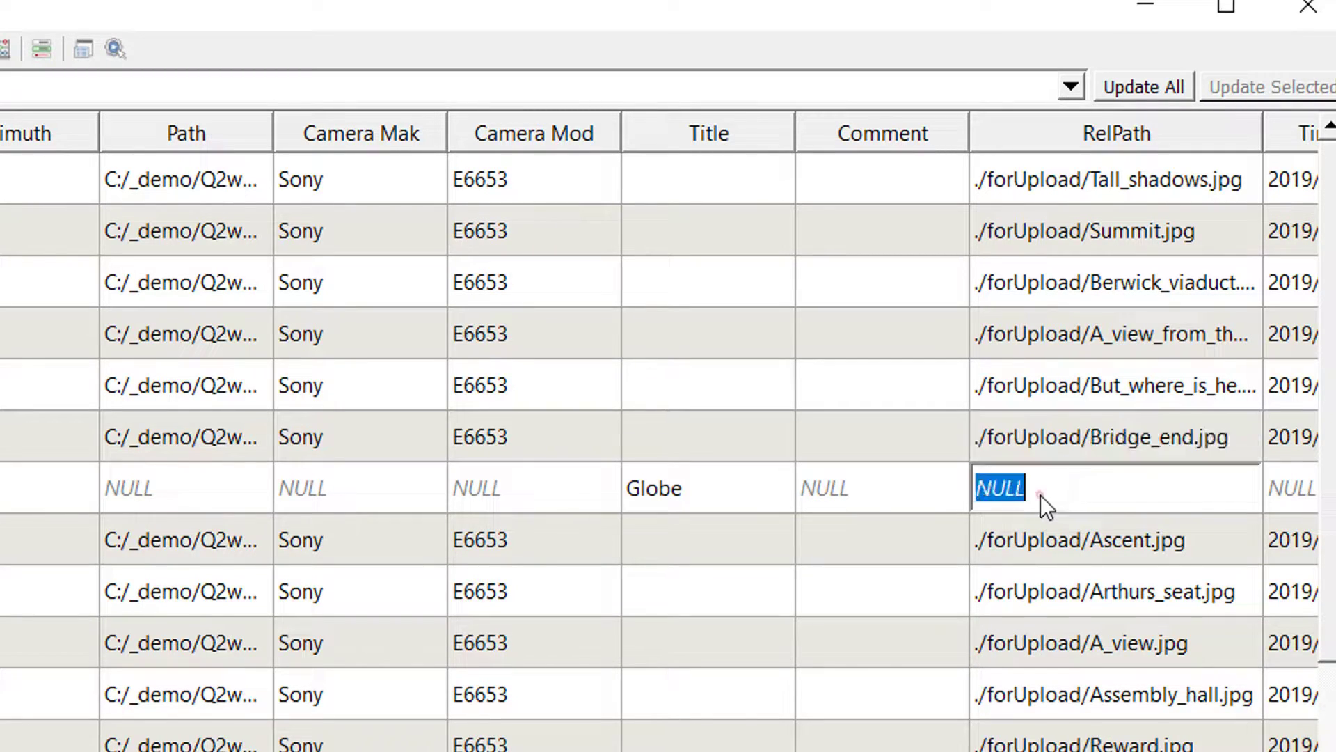
{"action": "key", "text": "ctrl+v"}
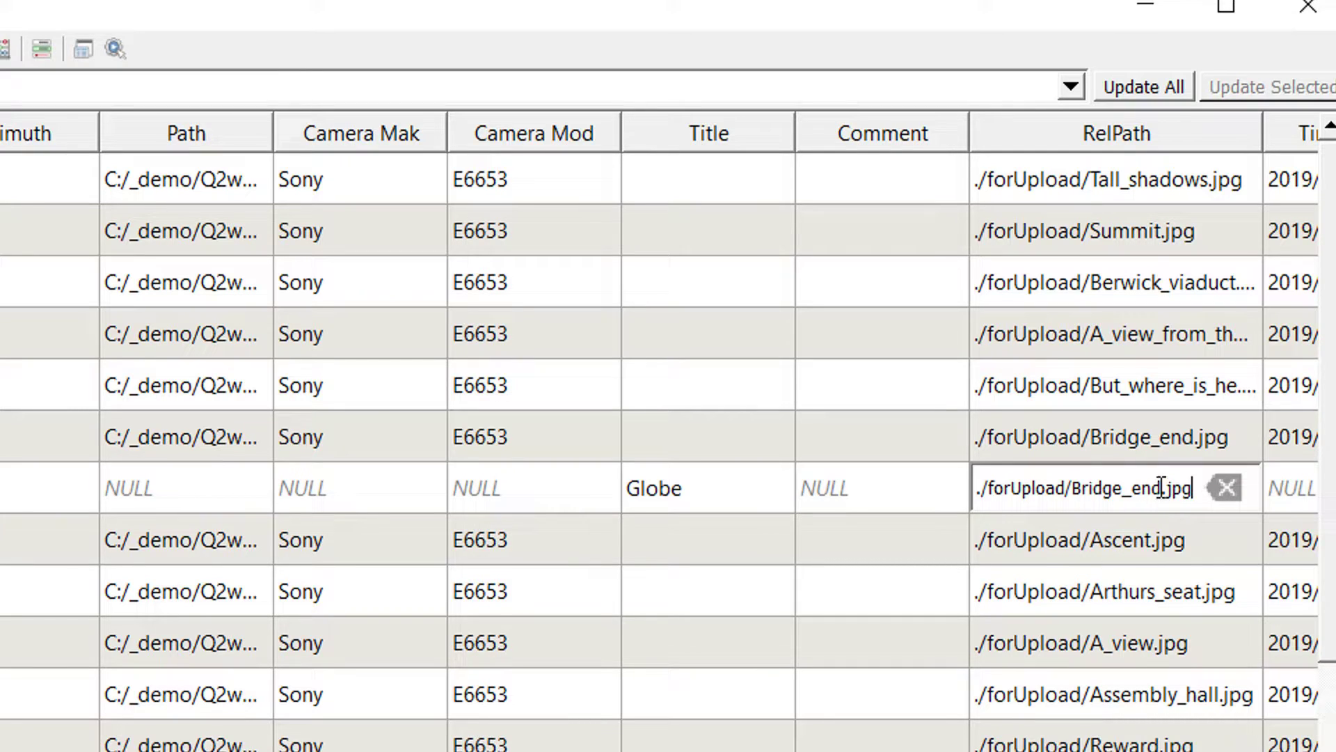
{"action": "left_click", "coordinate": [1161, 491]}
{"action": "key", "text": "BackSpace"}
{"action": "key", "text": "BackSpace"}
{"action": "key", "text": "BackSpace"}
{"action": "key", "text": "BackSpace"}
{"action": "key", "text": "BackSpace"}
{"action": "key", "text": "BackSpace"}
{"action": "key", "text": "BackSpace"}
{"action": "key", "text": "BackSpace"}
{"action": "key", "text": "BackSpace"}
{"action": "key", "text": "BackSpace"}
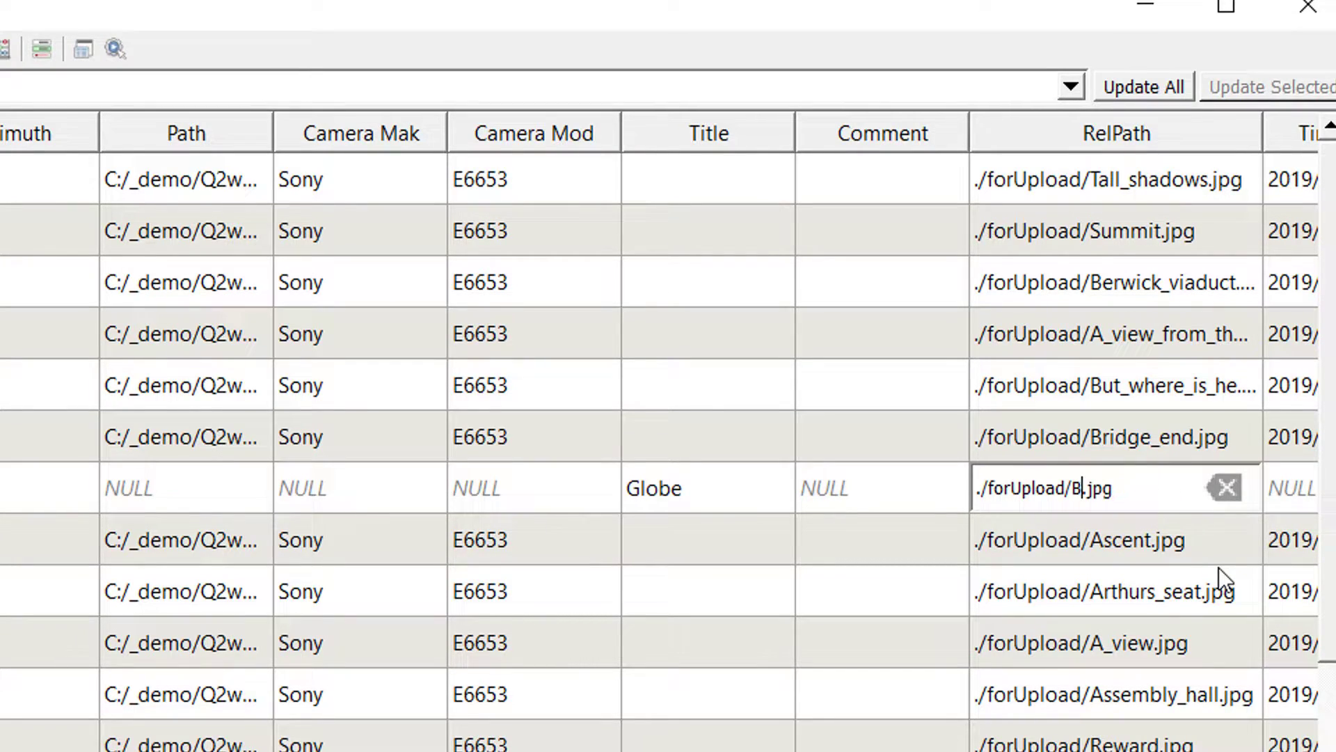
{"action": "type", "text": "Globe"}
{"action": "double_click", "coordinate": [846, 546]}
{"action": "double_click", "coordinate": [791, 727]}
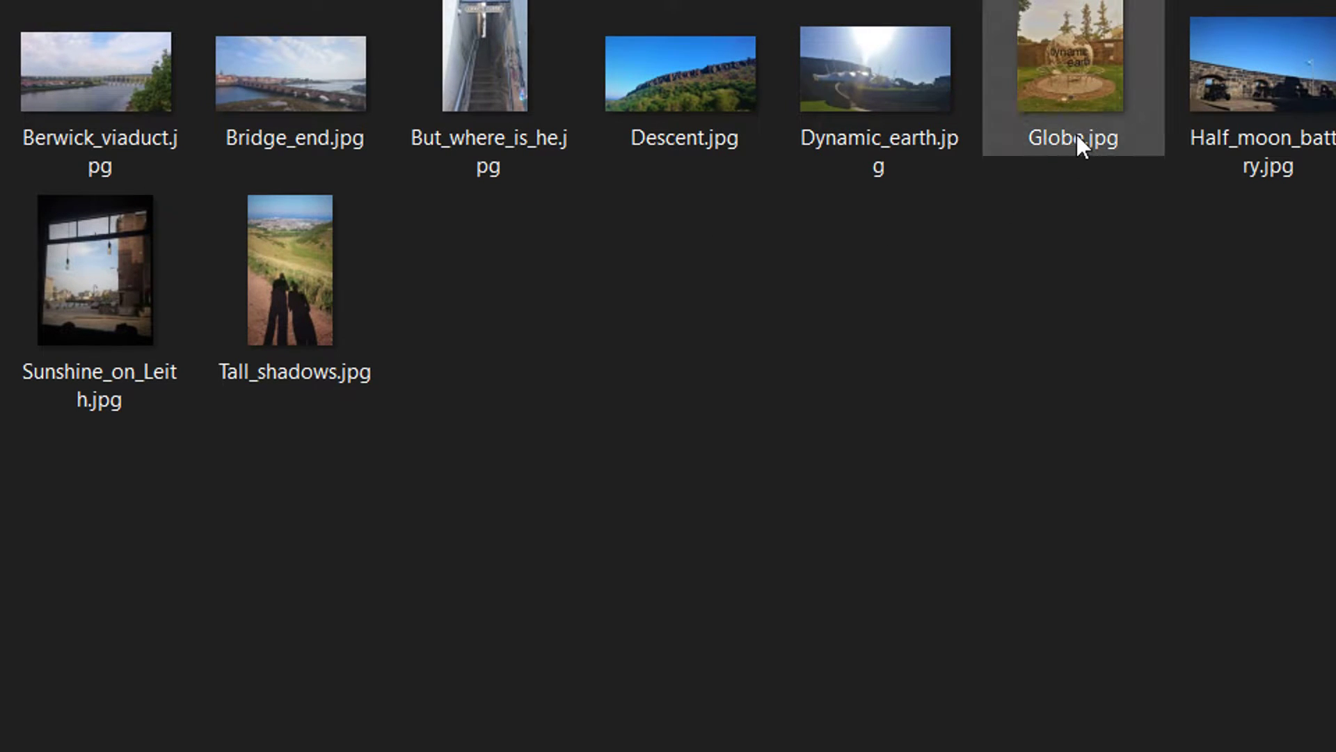
Step: Check Globe.jpg's file details in the forUpload folder
{"action": "mouse_move", "coordinate": [1082, 141]}
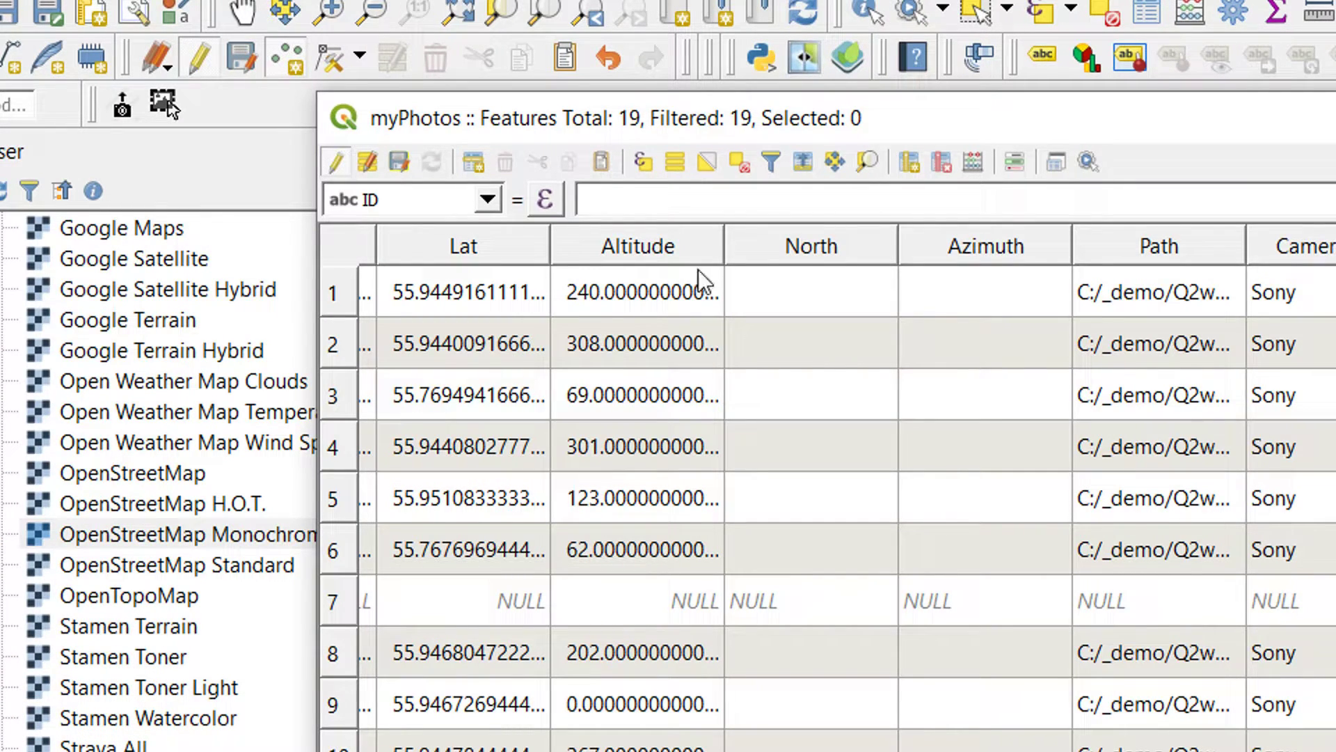
Step: Save the myPhotos layer edits and test the photo tool, dismissing the no-image-path warning
{"action": "left_click", "coordinate": [403, 164]}
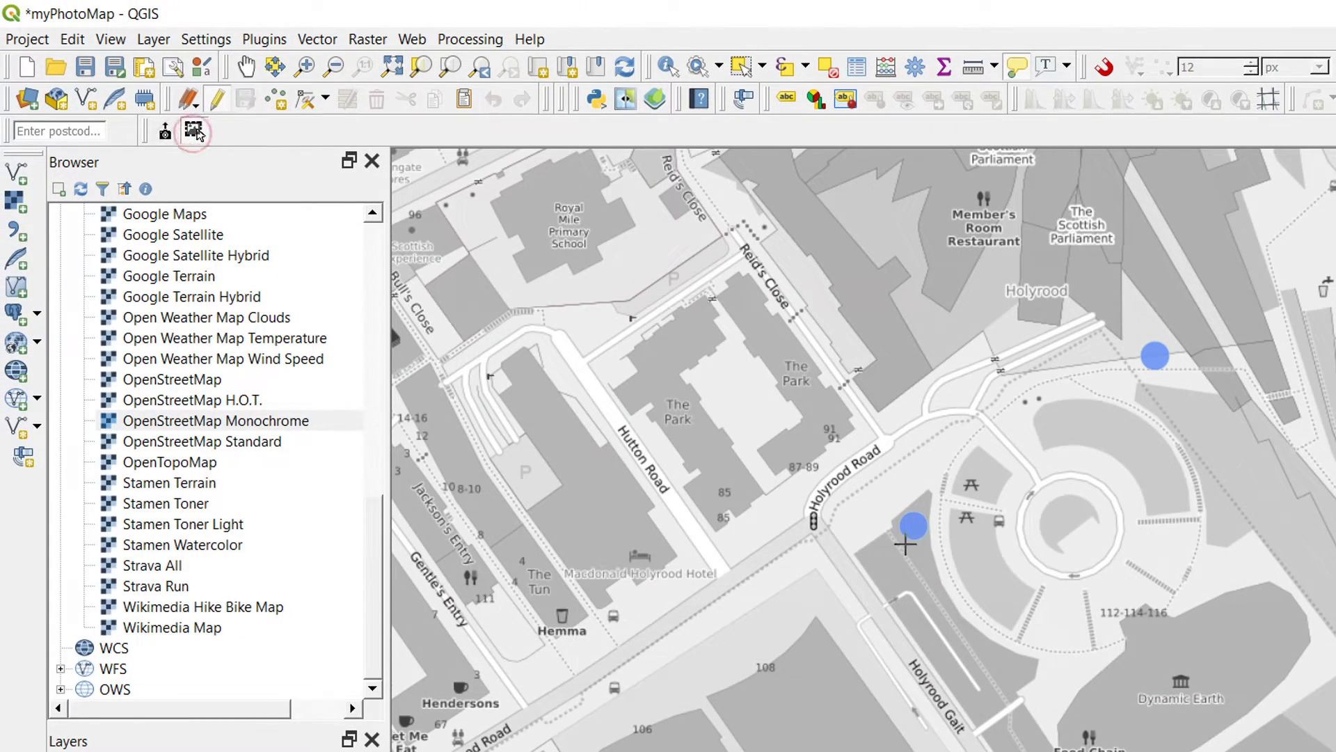
{"action": "left_click", "coordinate": [912, 525]}
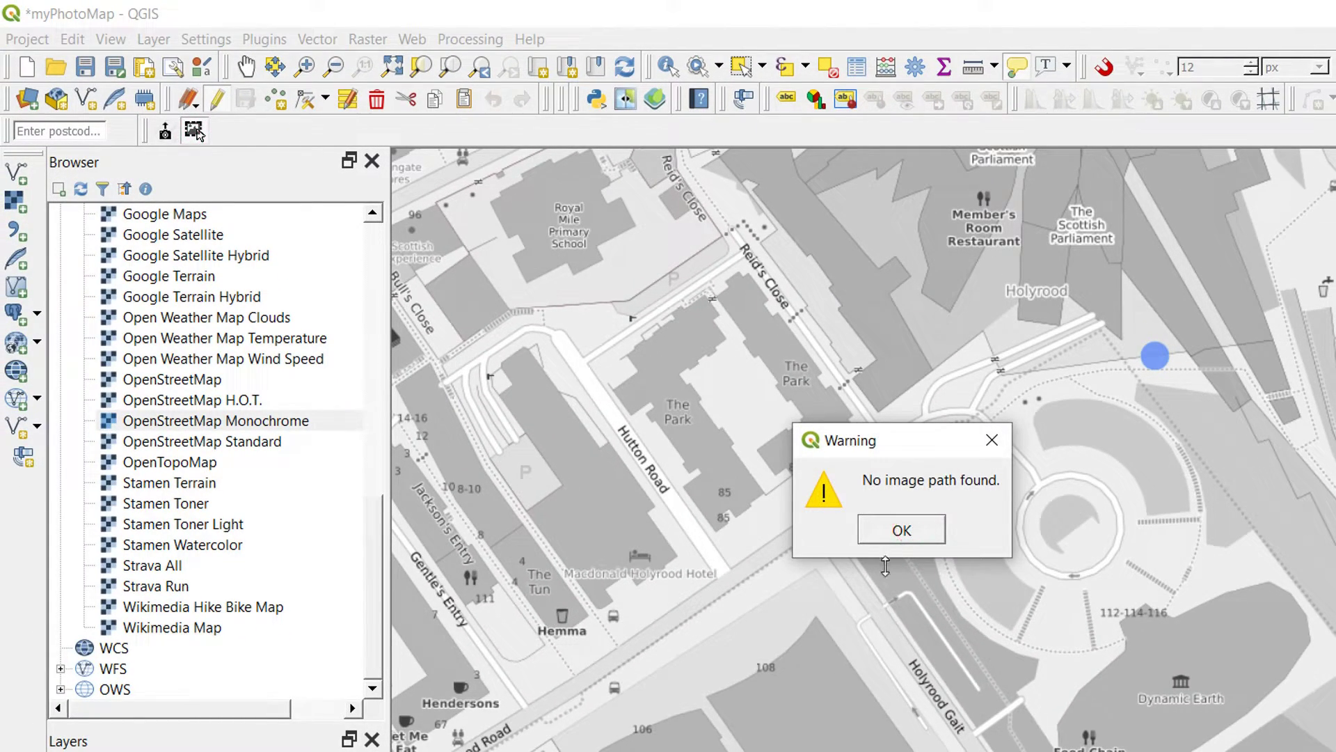
{"action": "left_click", "coordinate": [899, 531]}
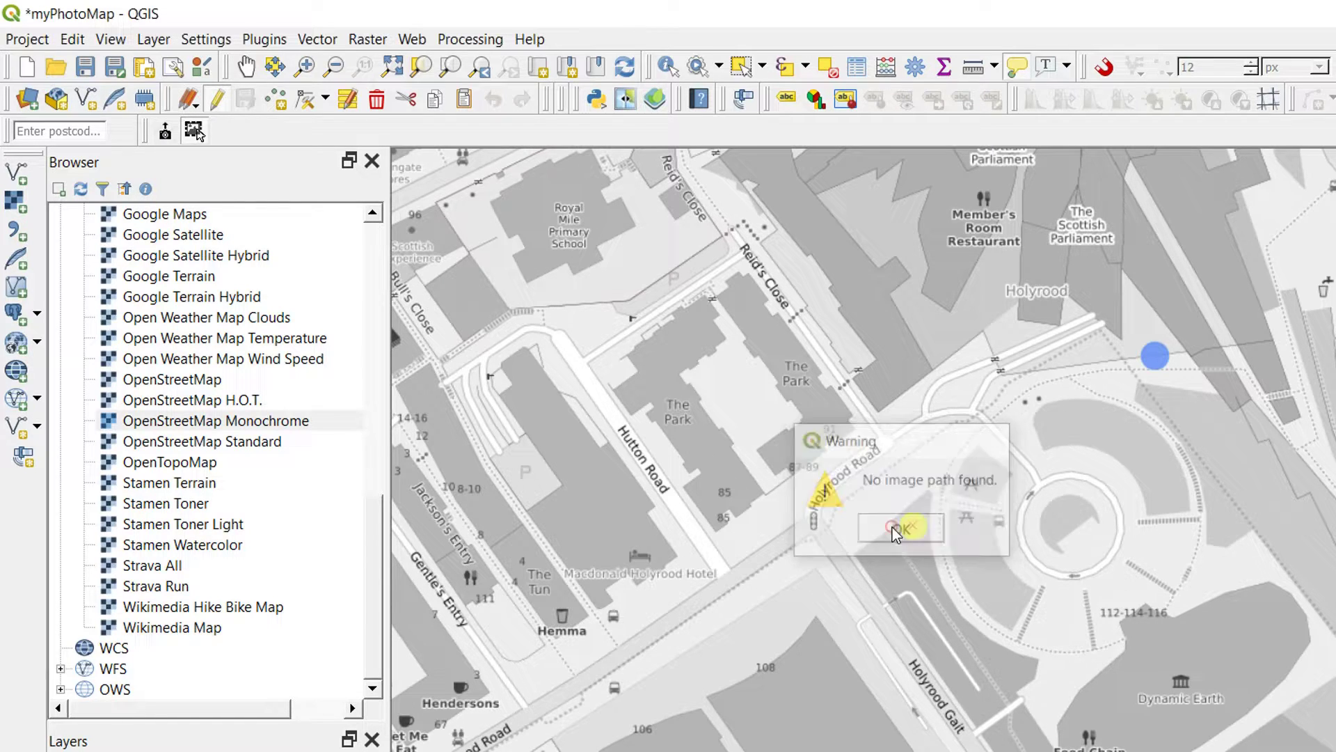
Step: Copy Summit's Path into the Globe row and change it to C:/_demo/Q2web/demo/forUpload\Globe.jpg
{"action": "left_click", "coordinate": [856, 73]}
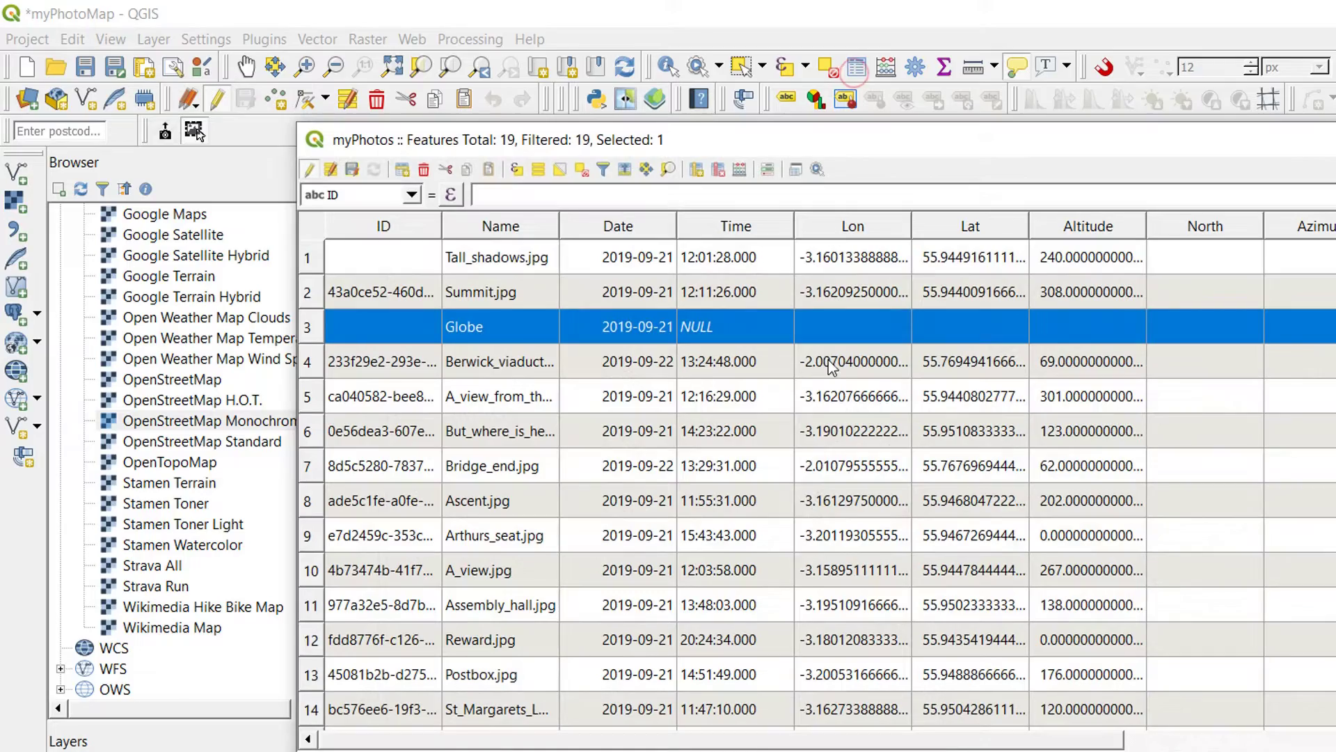
{"action": "left_click_drag", "start_coordinate": [809, 743], "coordinate": [1183, 743]}
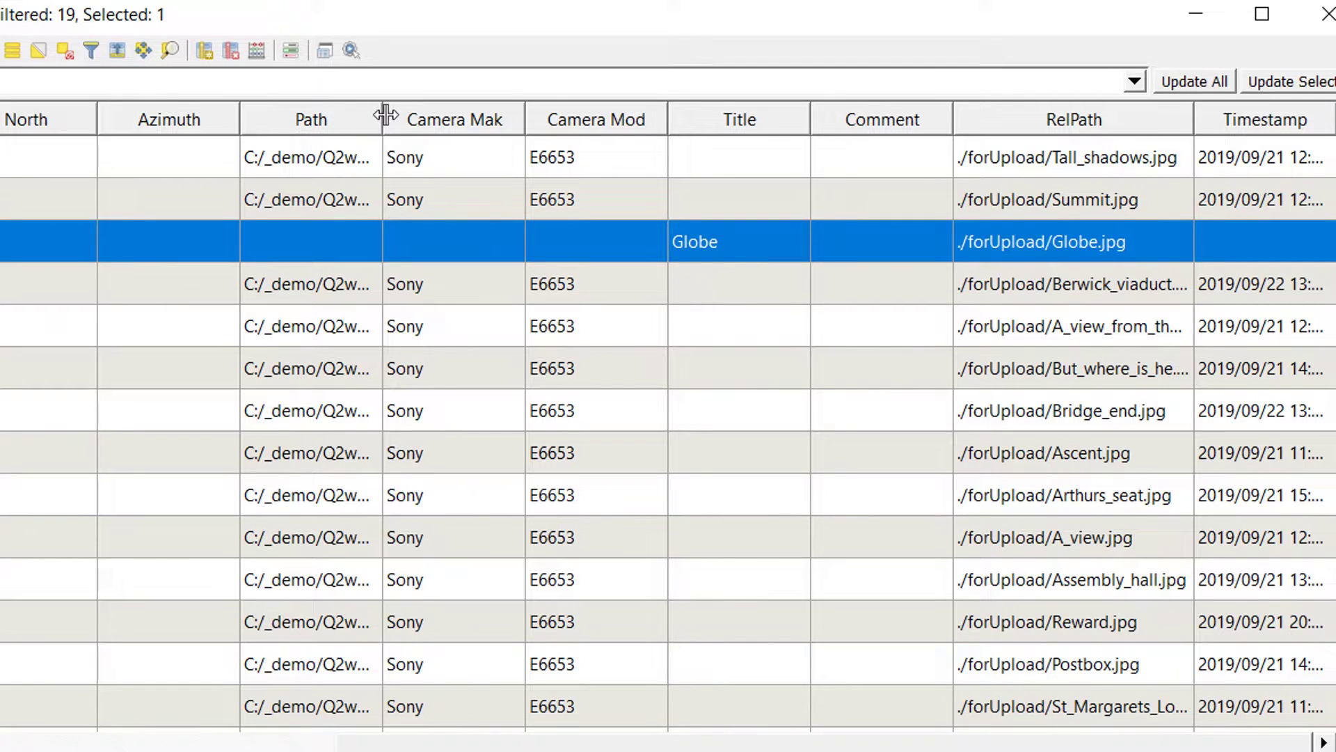
{"action": "left_click_drag", "start_coordinate": [382, 113], "coordinate": [716, 113]}
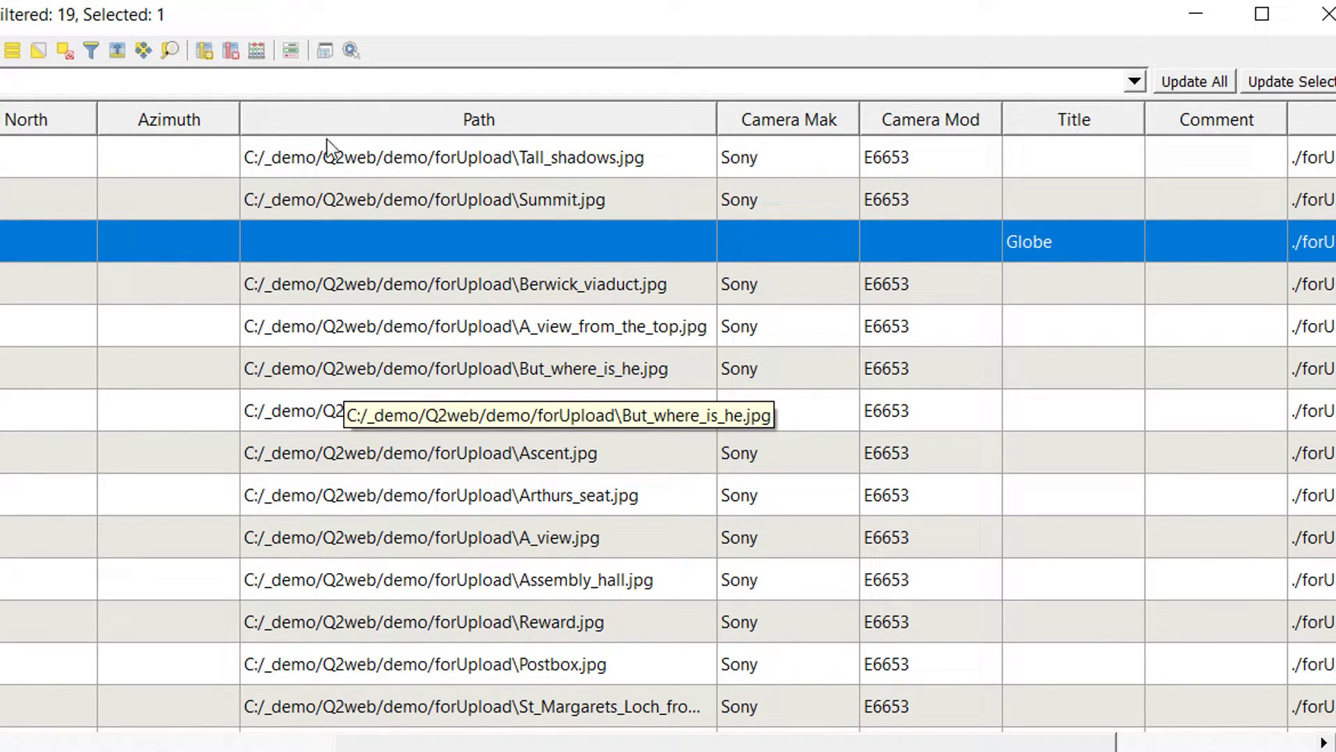
{"action": "double_click", "coordinate": [357, 209]}
{"action": "key", "text": "ctrl+c"}
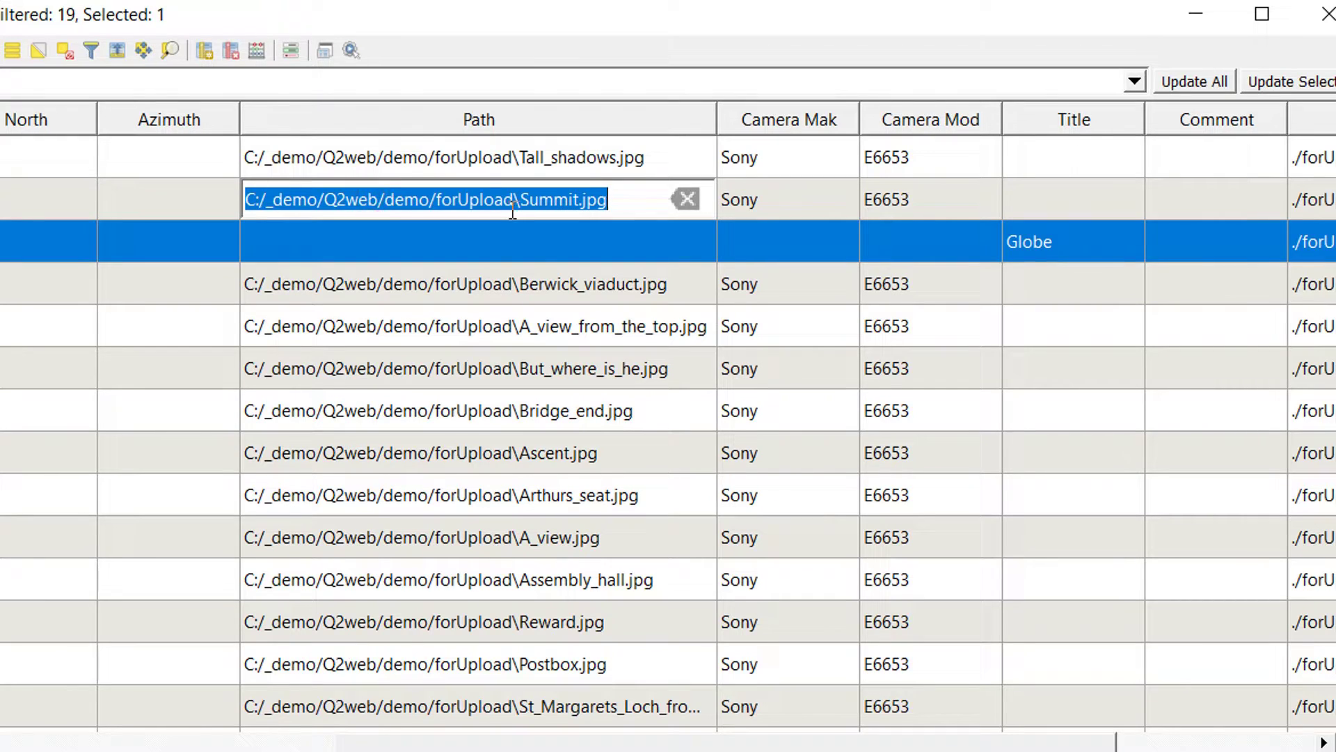
{"action": "double_click", "coordinate": [373, 236]}
{"action": "key", "text": "ctrl+v"}
{"action": "left_click", "coordinate": [527, 242]}
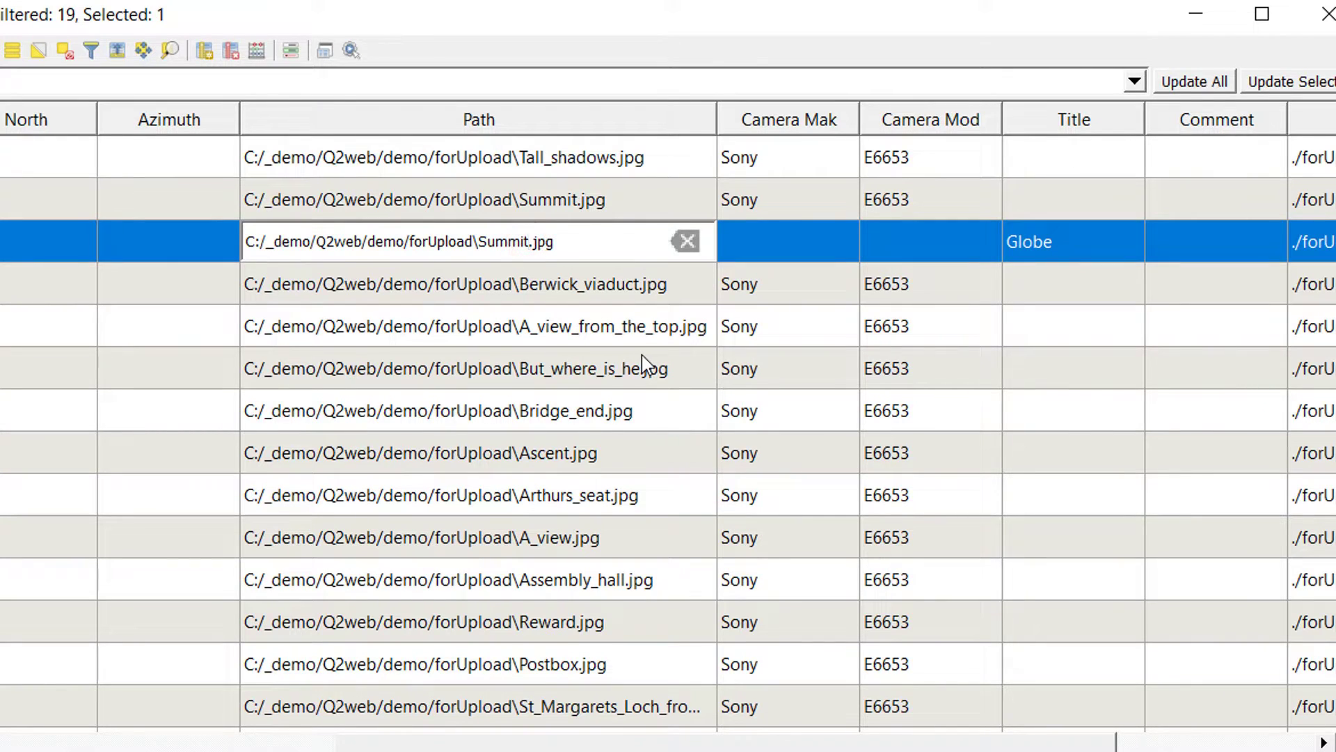
{"action": "key", "text": "BackSpace"}
{"action": "key", "text": "BackSpace"}
{"action": "key", "text": "BackSpace"}
{"action": "key", "text": "BackSpace"}
{"action": "key", "text": "BackSpace"}
{"action": "key", "text": "BackSpace"}
{"action": "type", "text": "Globe"}
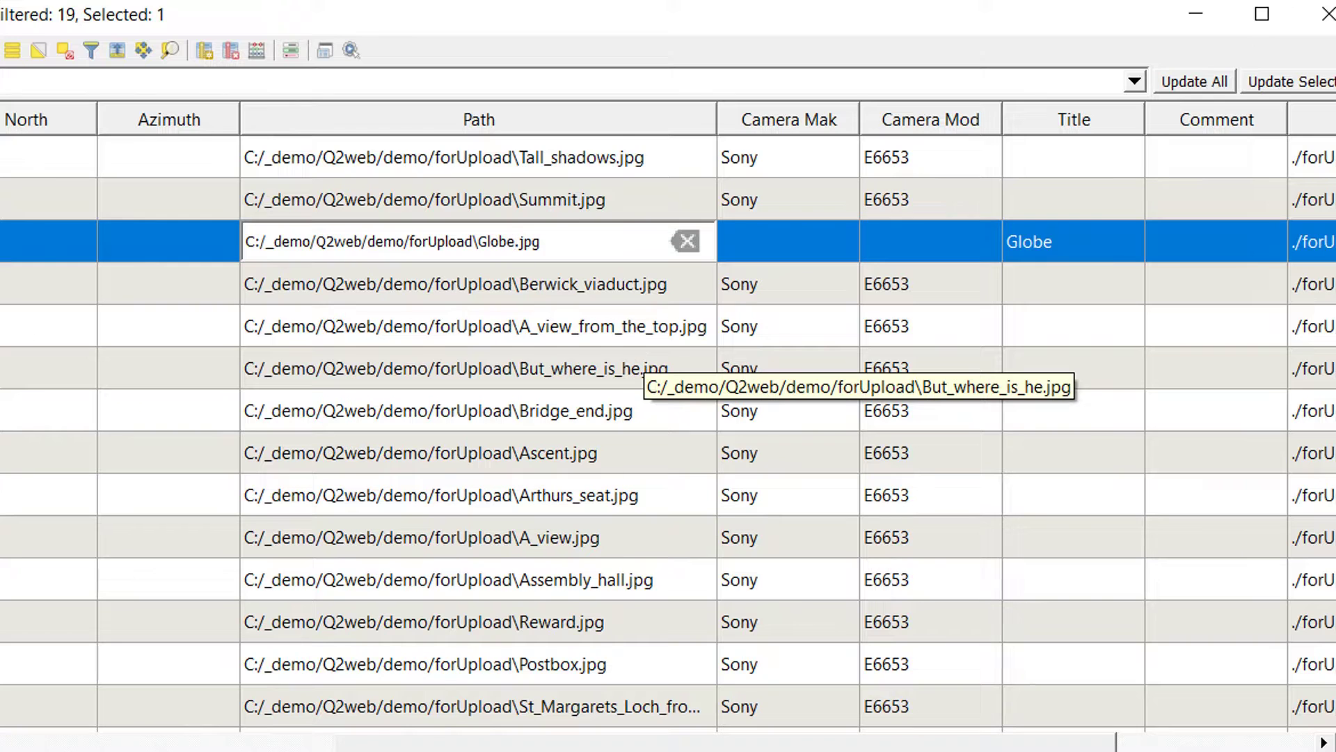
{"action": "left_click", "coordinate": [6, 368]}
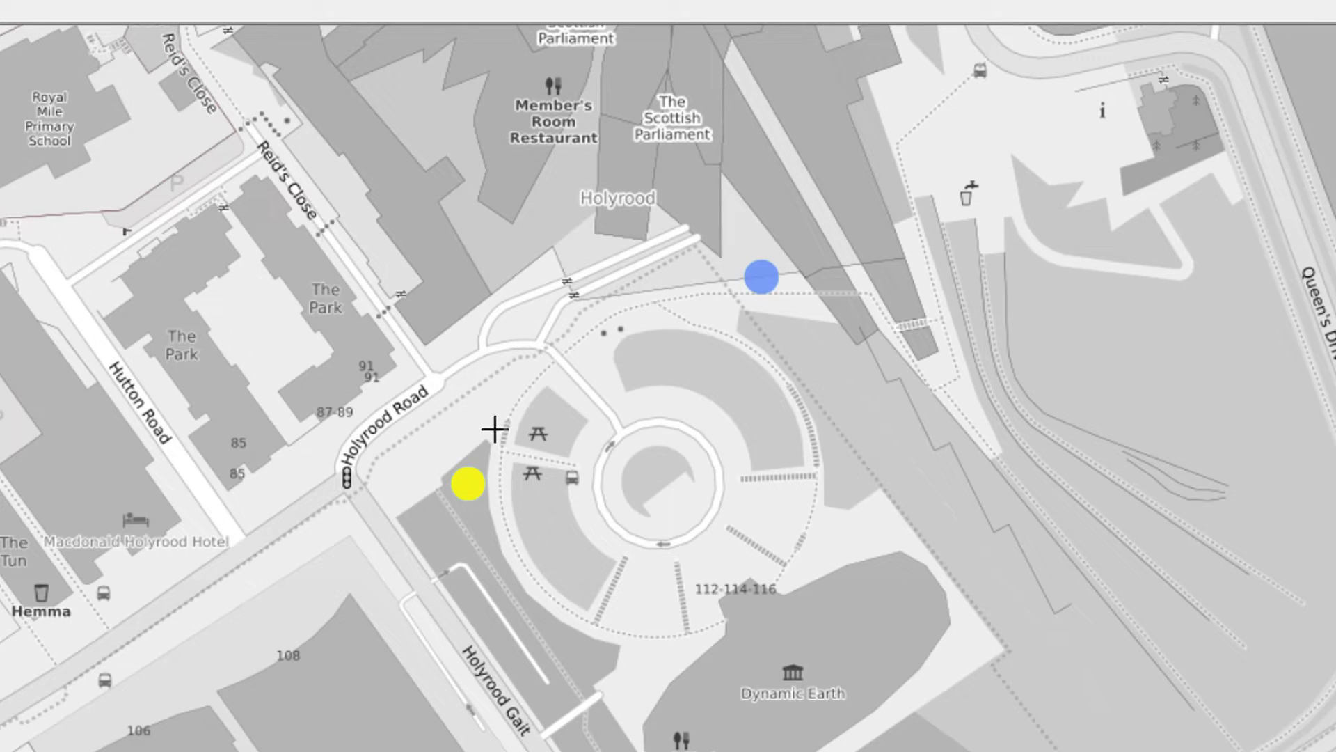
Step: View the Globe point's photo, close it, then zoom out and pan toward Haggis Knowe
{"action": "left_click", "coordinate": [468, 482]}
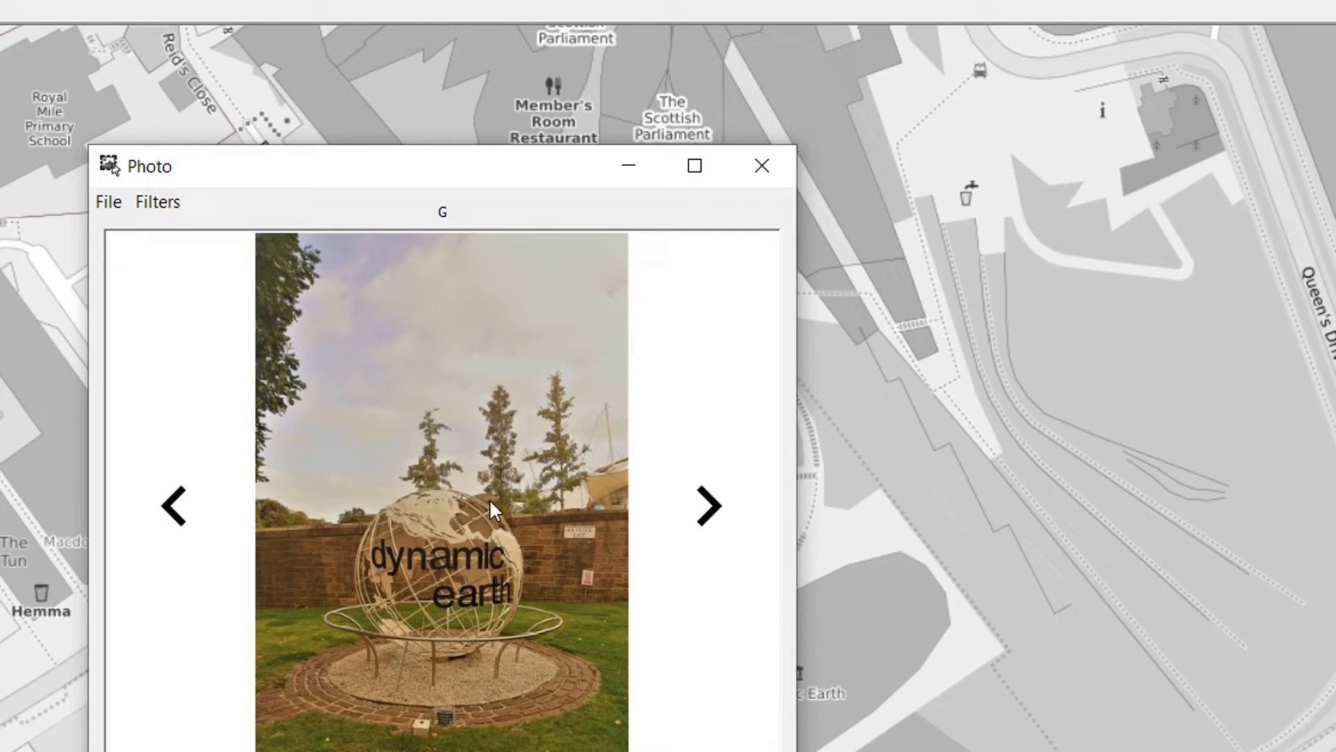
{"action": "left_click", "coordinate": [767, 164]}
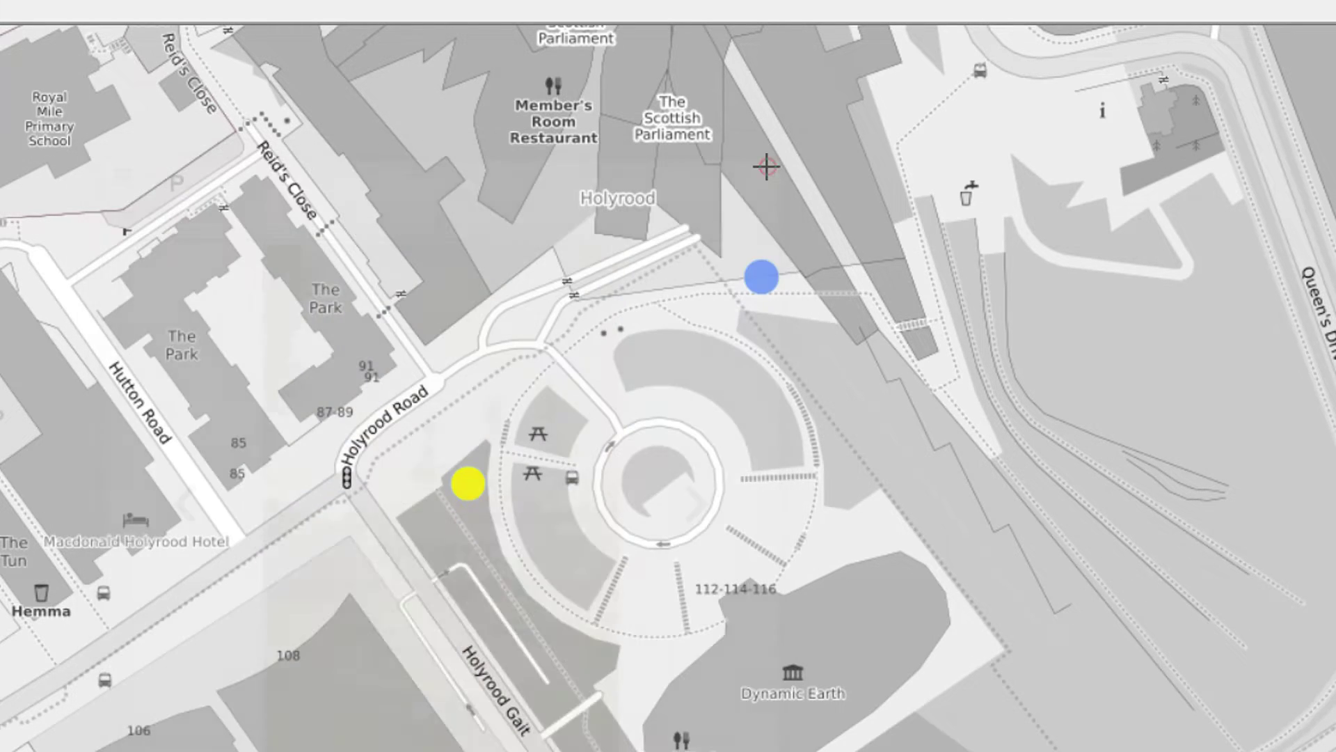
{"action": "scroll", "coordinate": [469, 476], "scroll_direction": "down", "scroll_amount": 2}
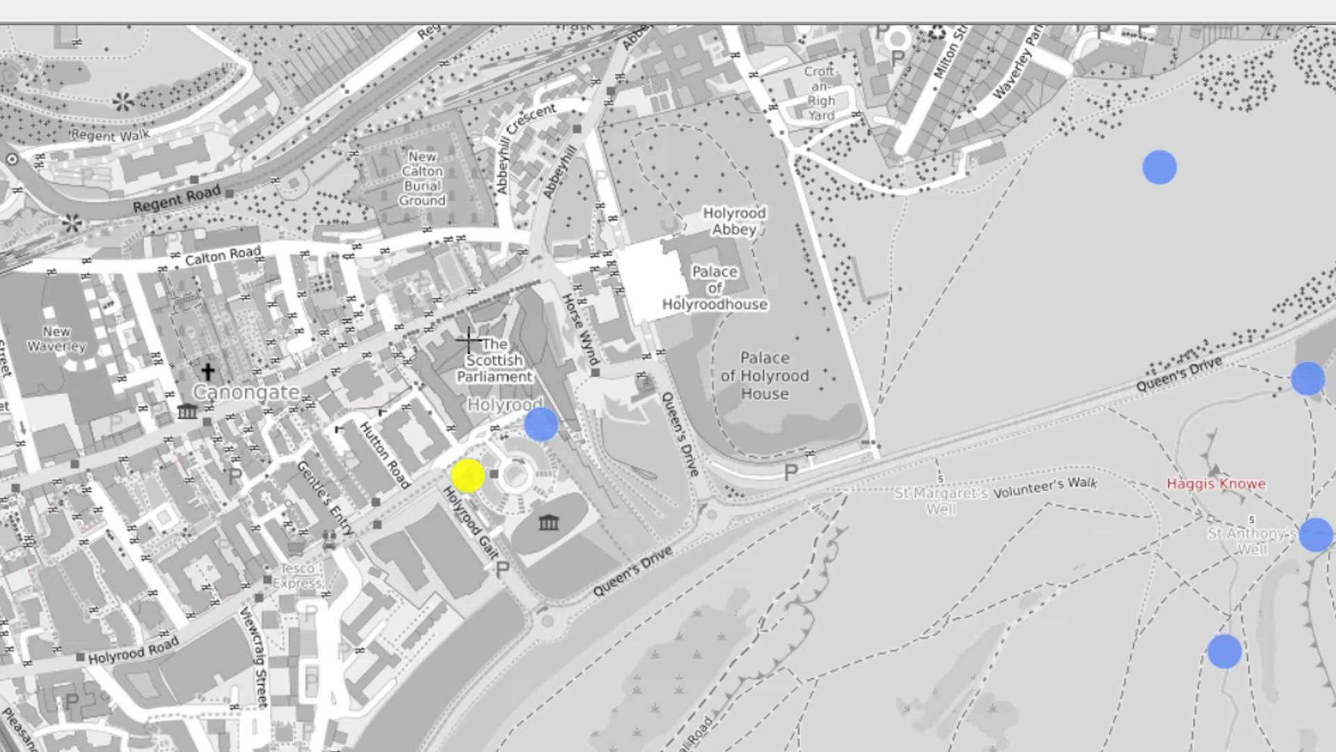
{"action": "left_click_drag", "start_coordinate": [470, 342], "coordinate": [528, 460]}
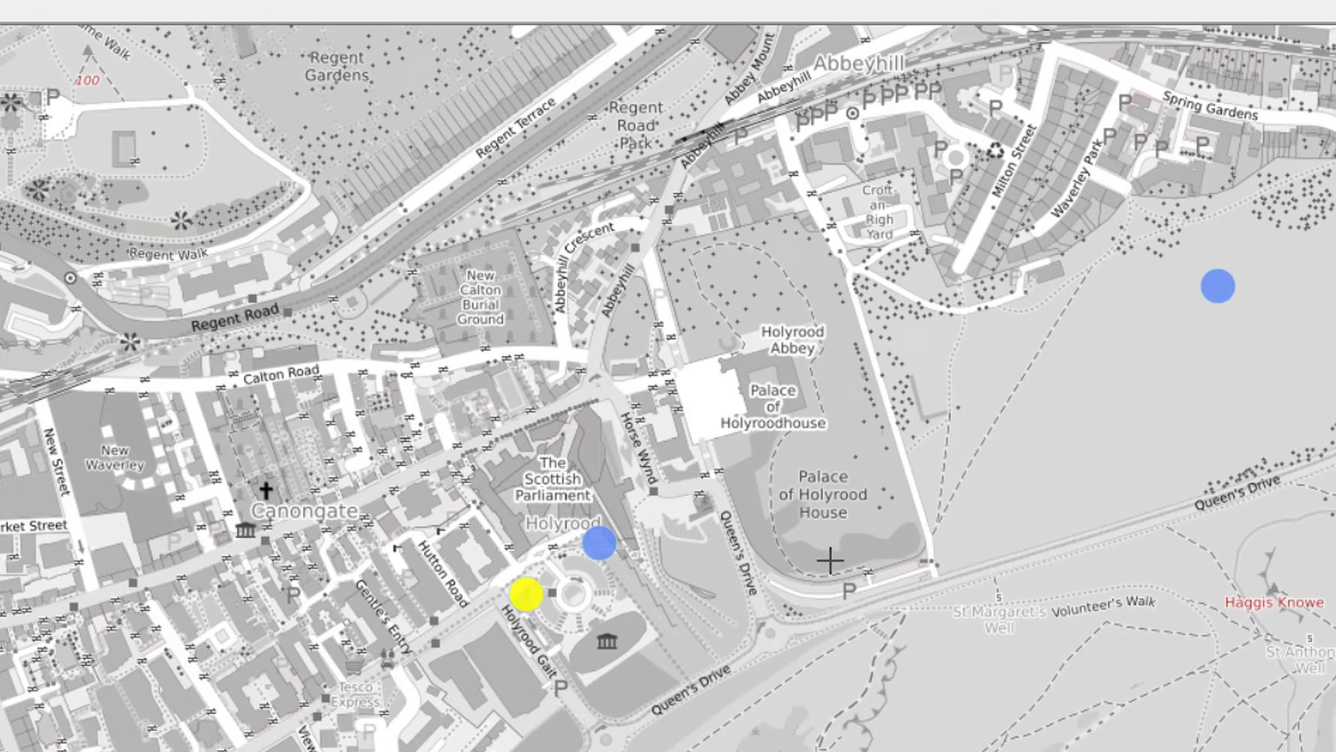
{"action": "left_click_drag", "start_coordinate": [787, 561], "coordinate": [627, 445]}
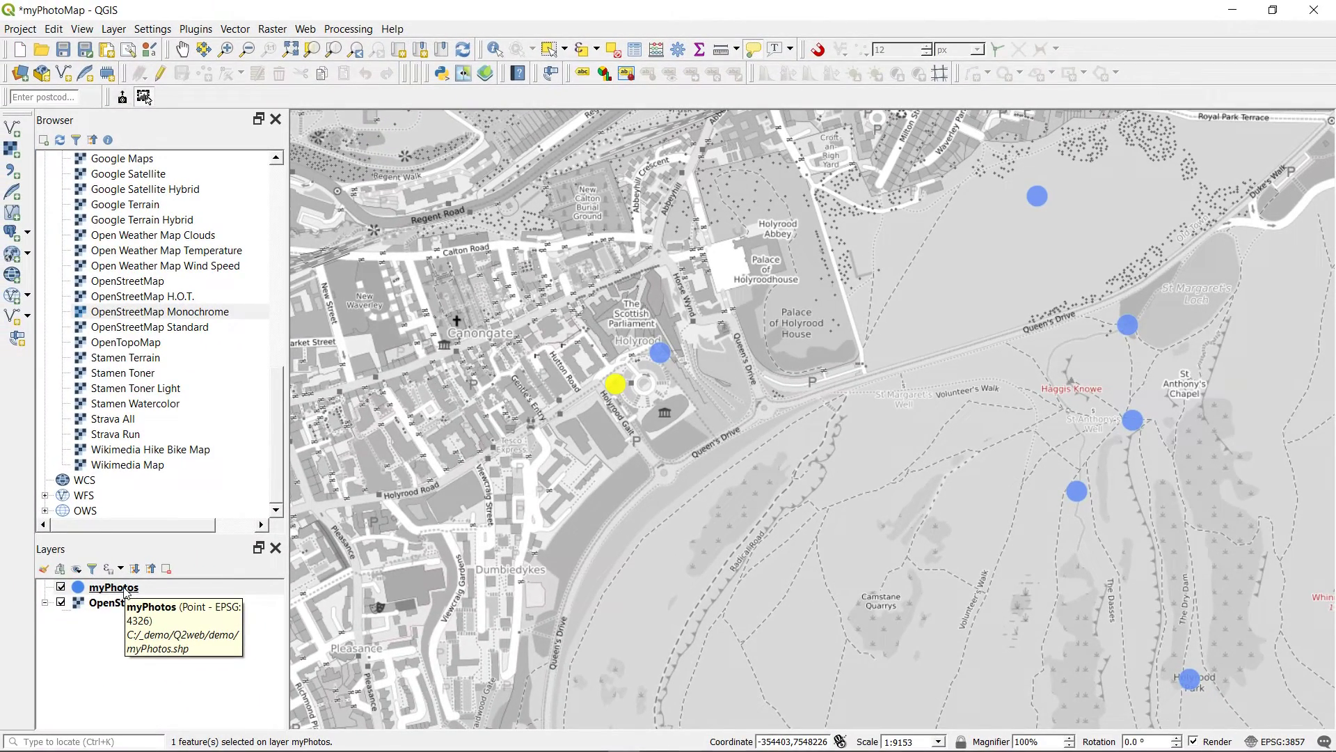
Step: Set the myPhotos Time field's Attributes Form widget format to Time (HH:mm:ss)
{"action": "left_click", "coordinate": [126, 592]}
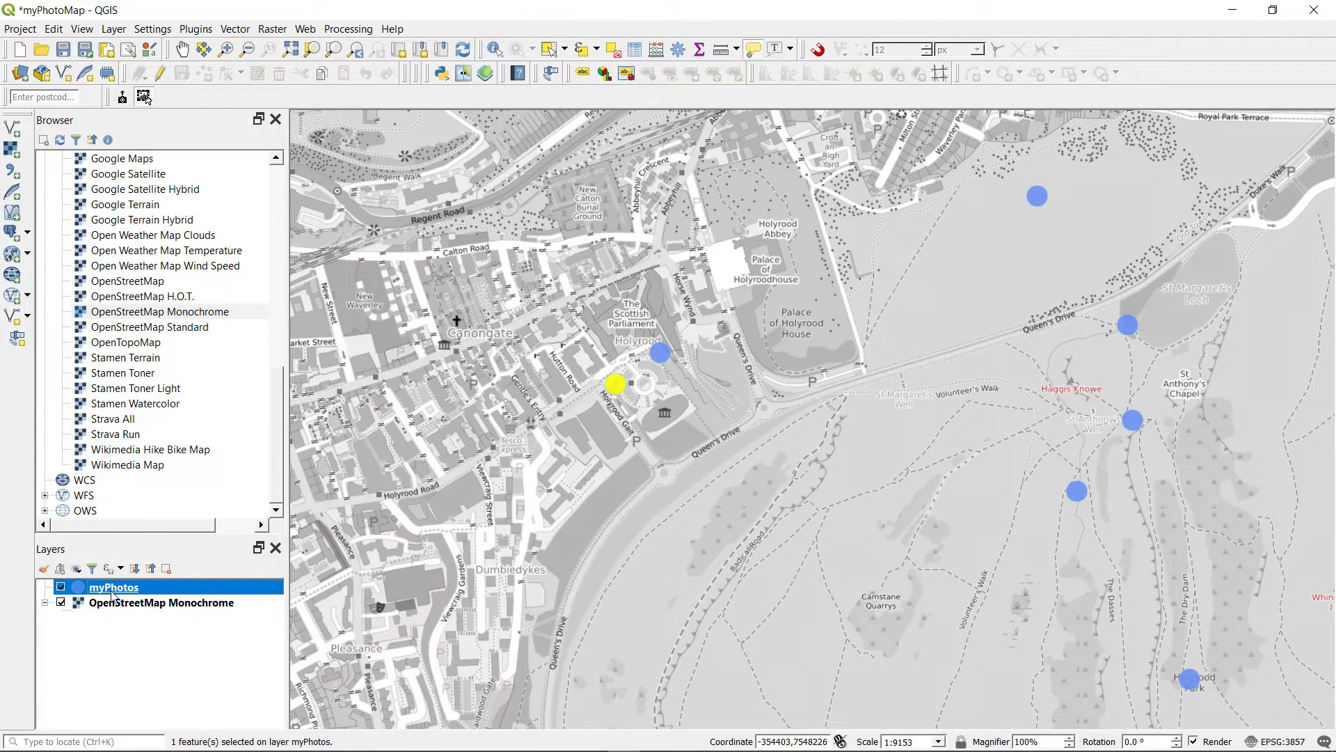
{"action": "double_click", "coordinate": [110, 591]}
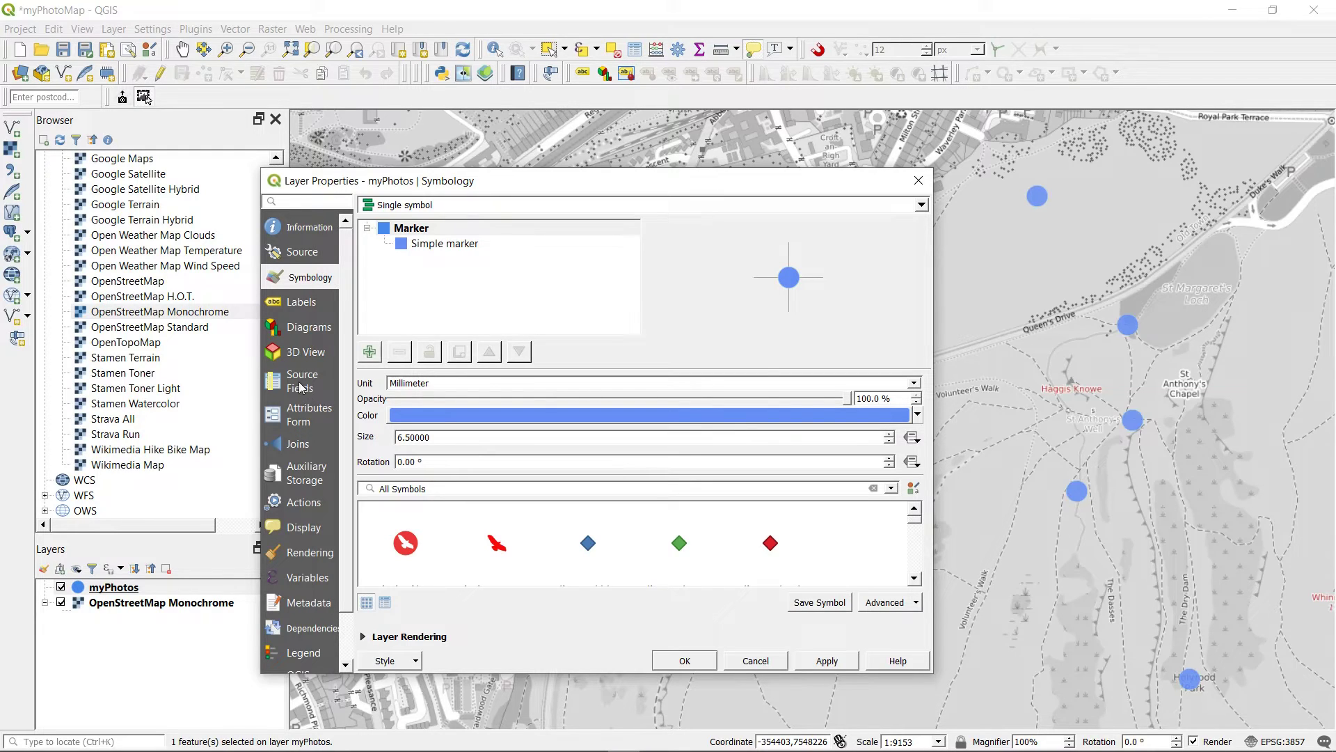
{"action": "left_click", "coordinate": [302, 415]}
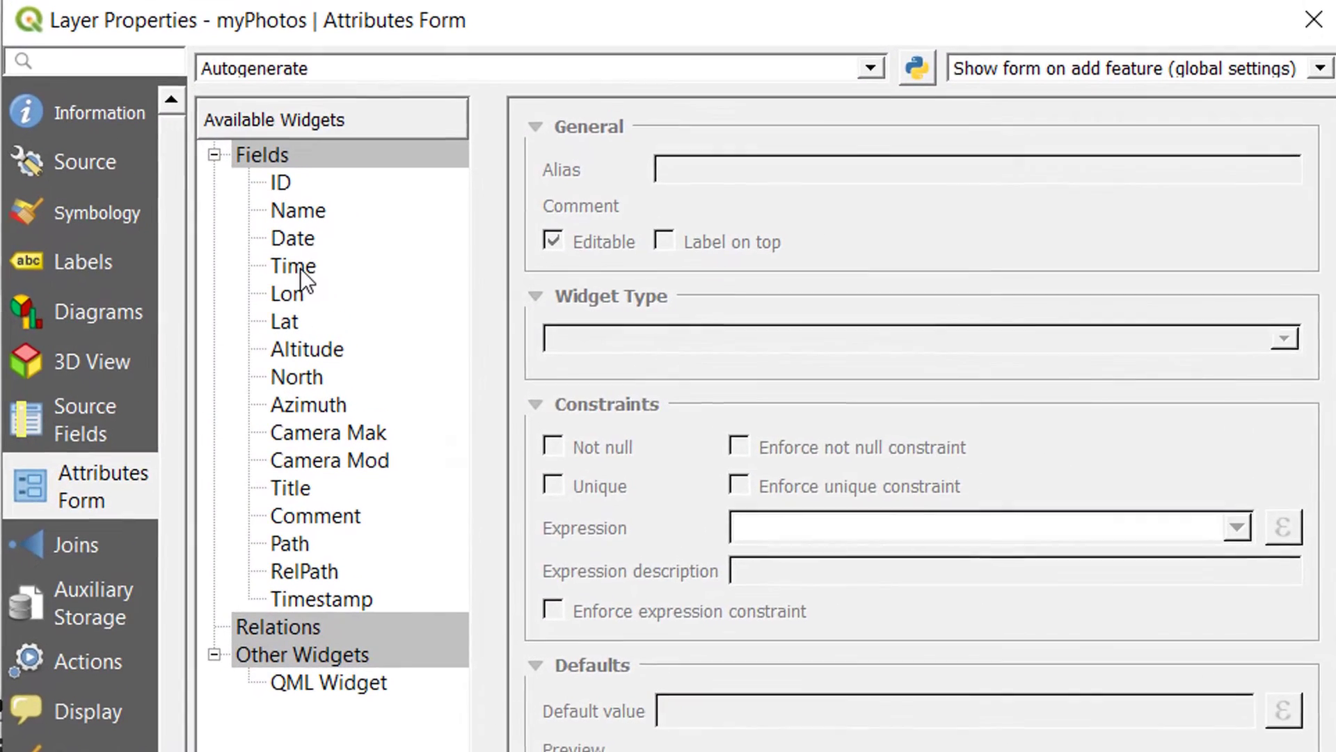
{"action": "left_click", "coordinate": [299, 267]}
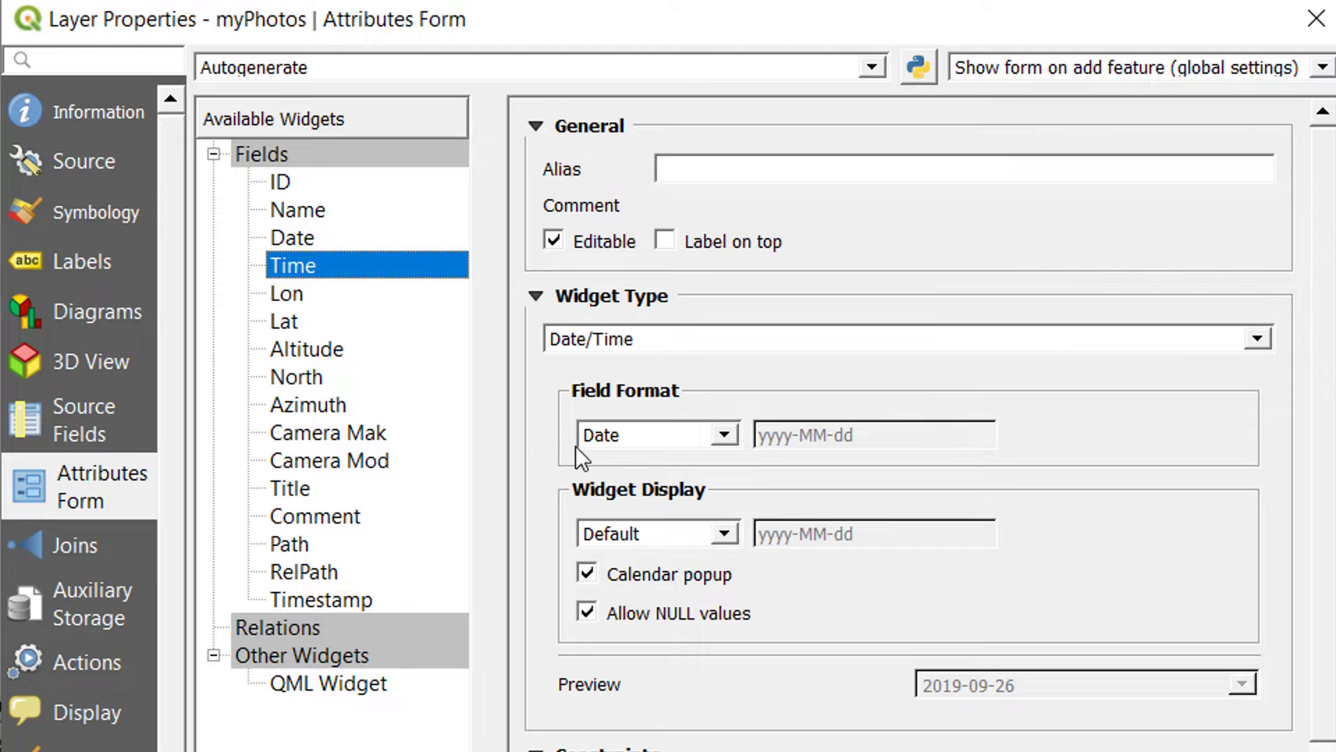
{"action": "left_click", "coordinate": [724, 435]}
{"action": "left_click", "coordinate": [698, 487]}
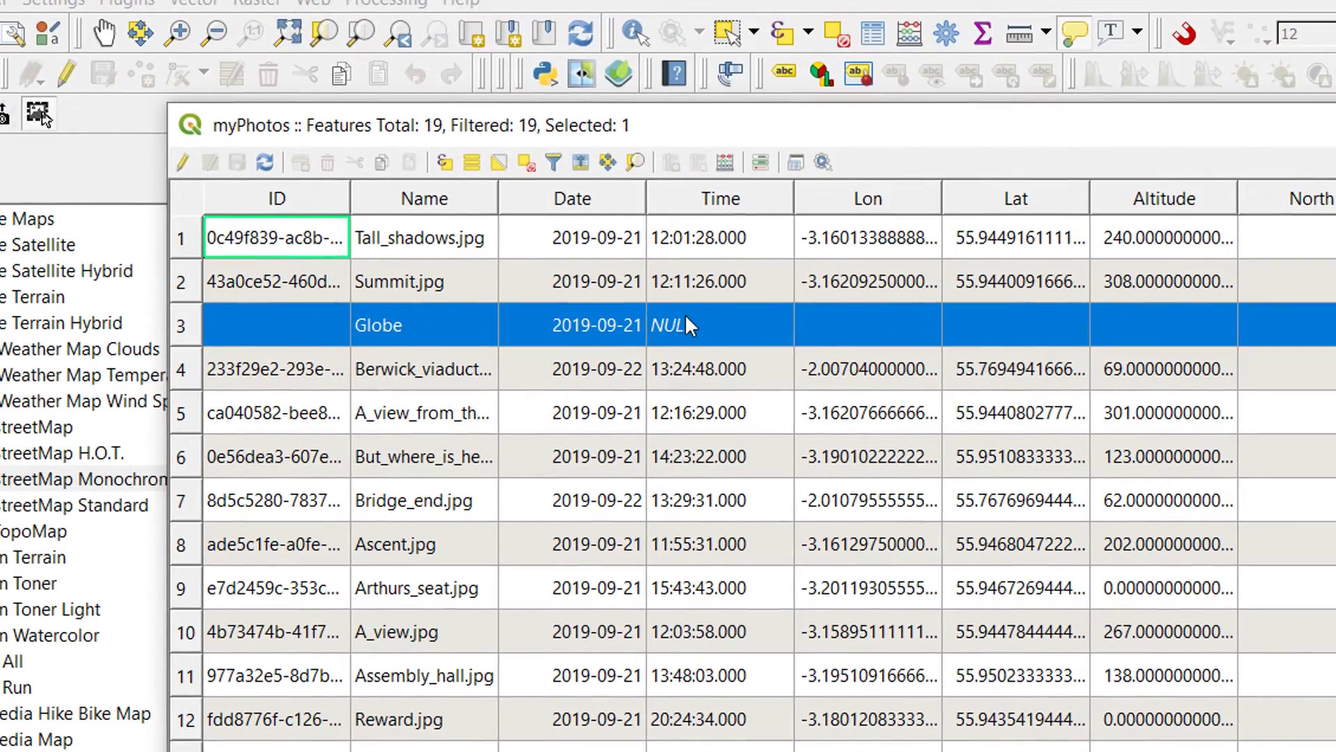
Step: Enter 11:01:48 as the Globe row's Time, then stop editing and save the myPhotos edits
{"action": "left_click", "coordinate": [516, 118]}
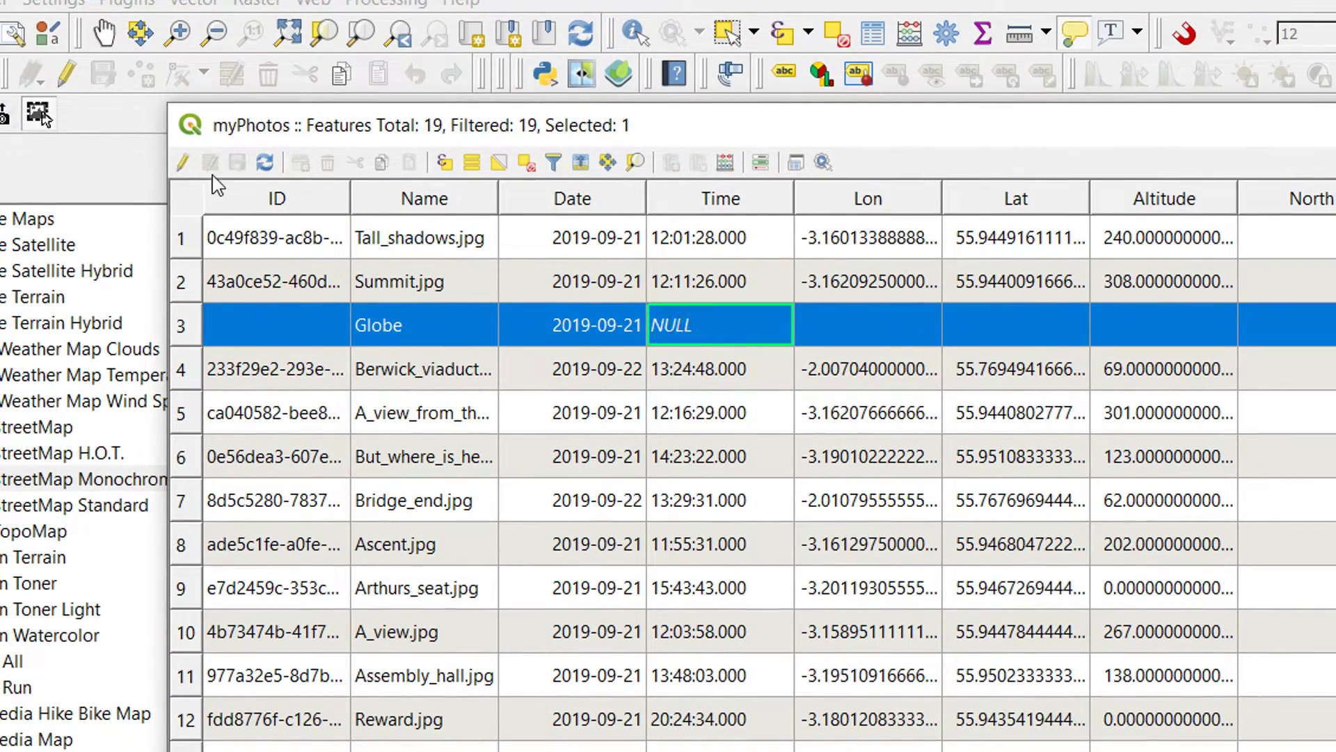
{"action": "left_click", "coordinate": [182, 162]}
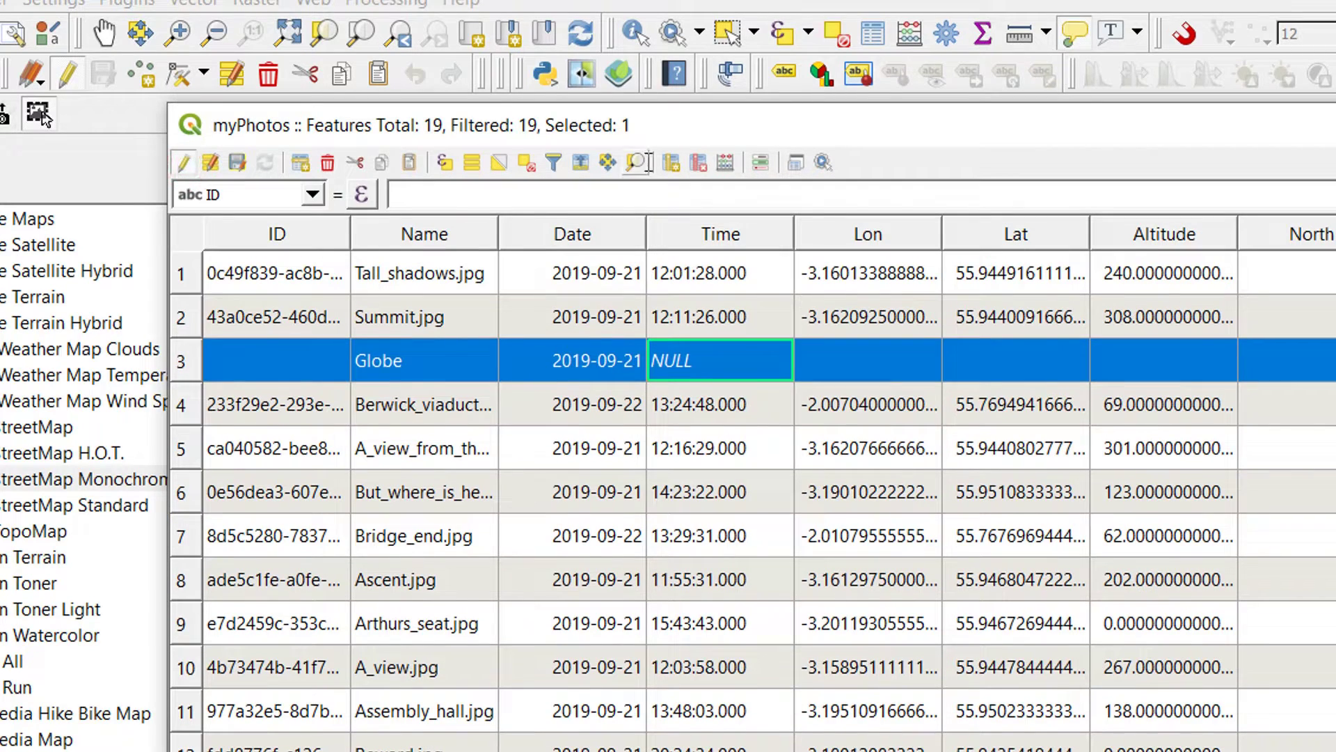
{"action": "double_click", "coordinate": [676, 359]}
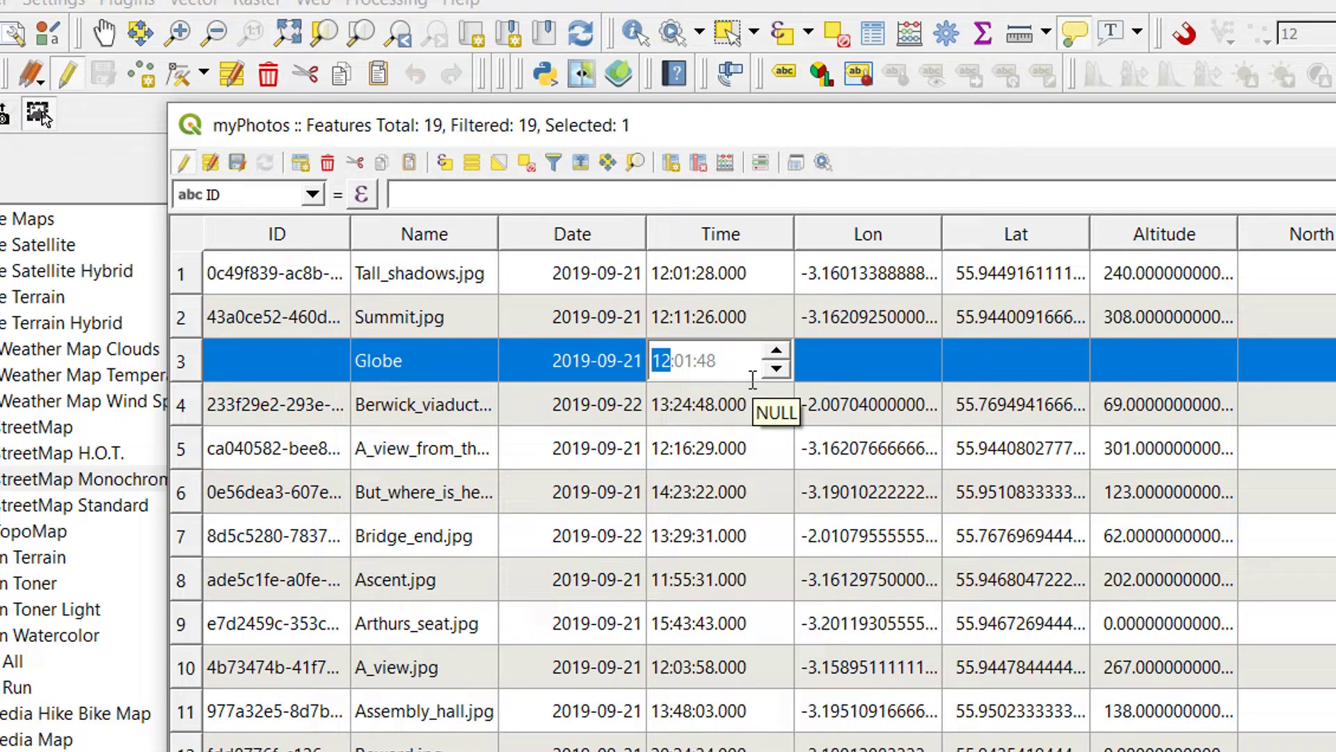
{"action": "type", "text": "11:01:48"}
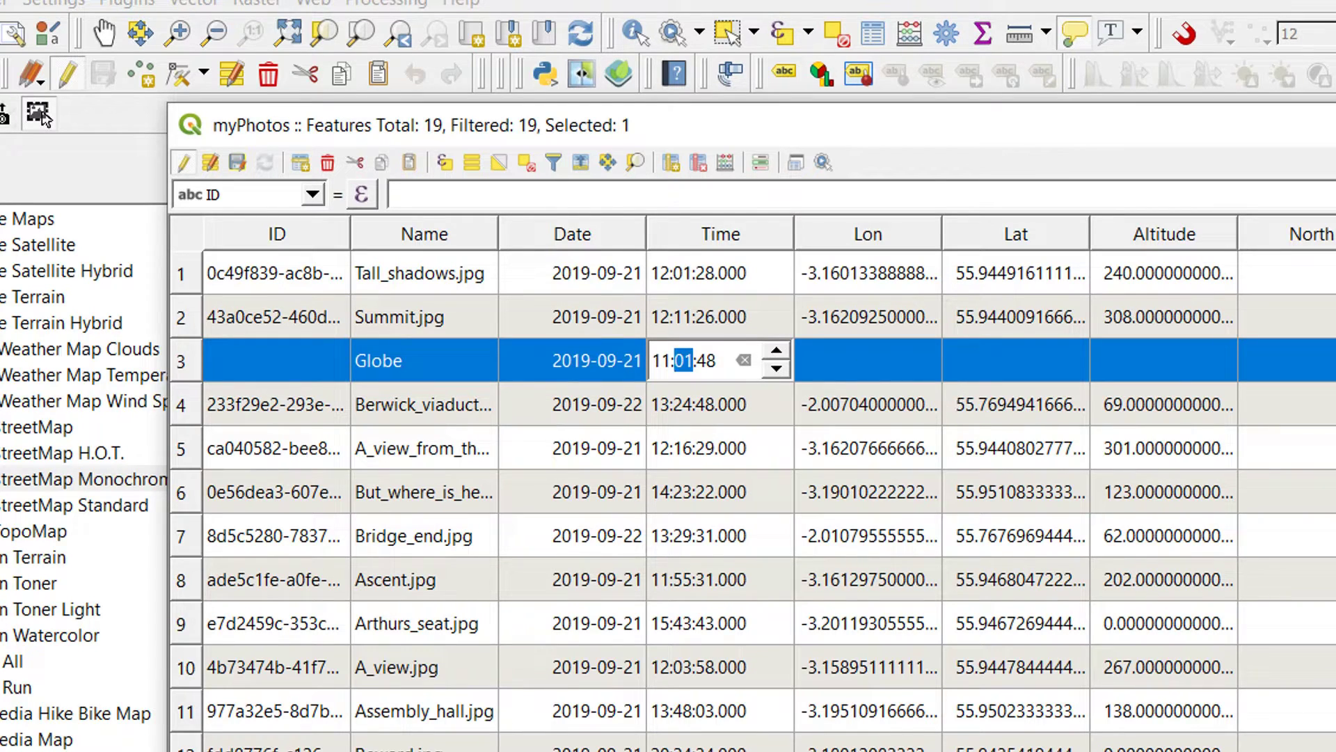
{"action": "left_click", "coordinate": [209, 161]}
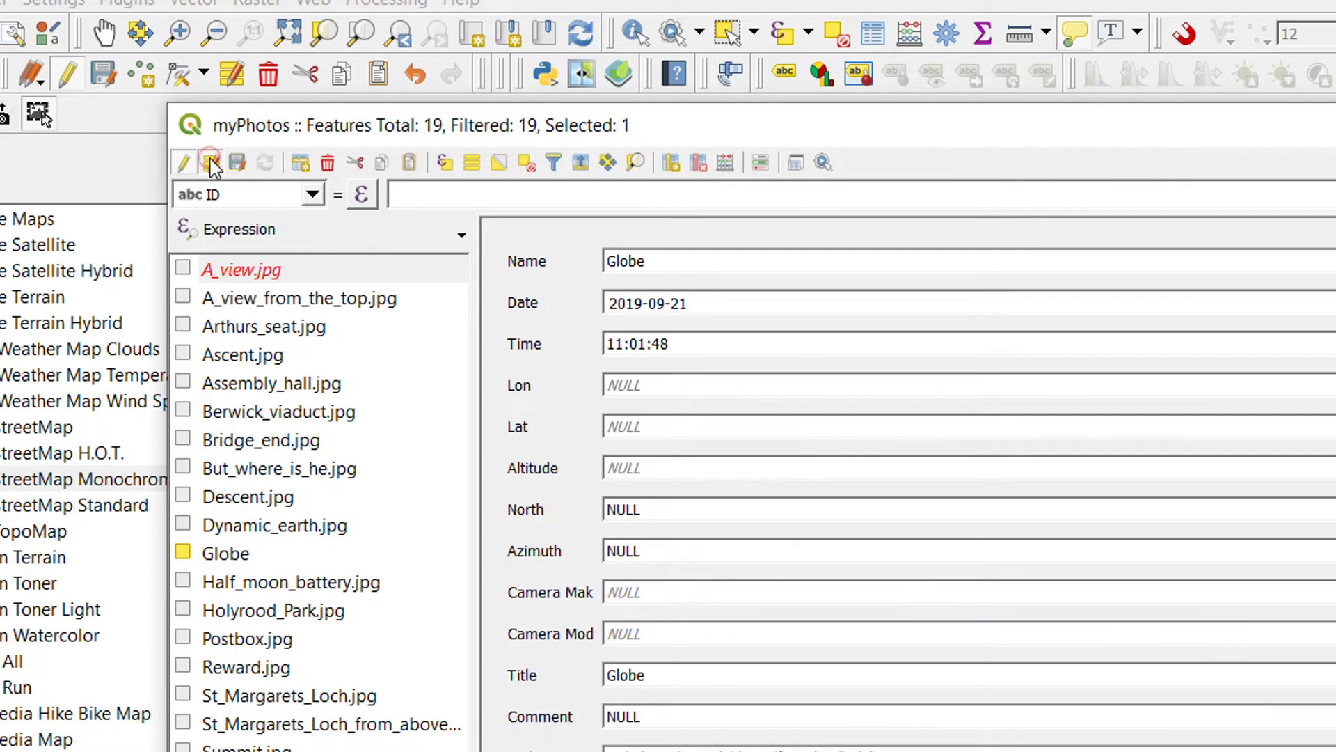
{"action": "left_click", "coordinate": [184, 164]}
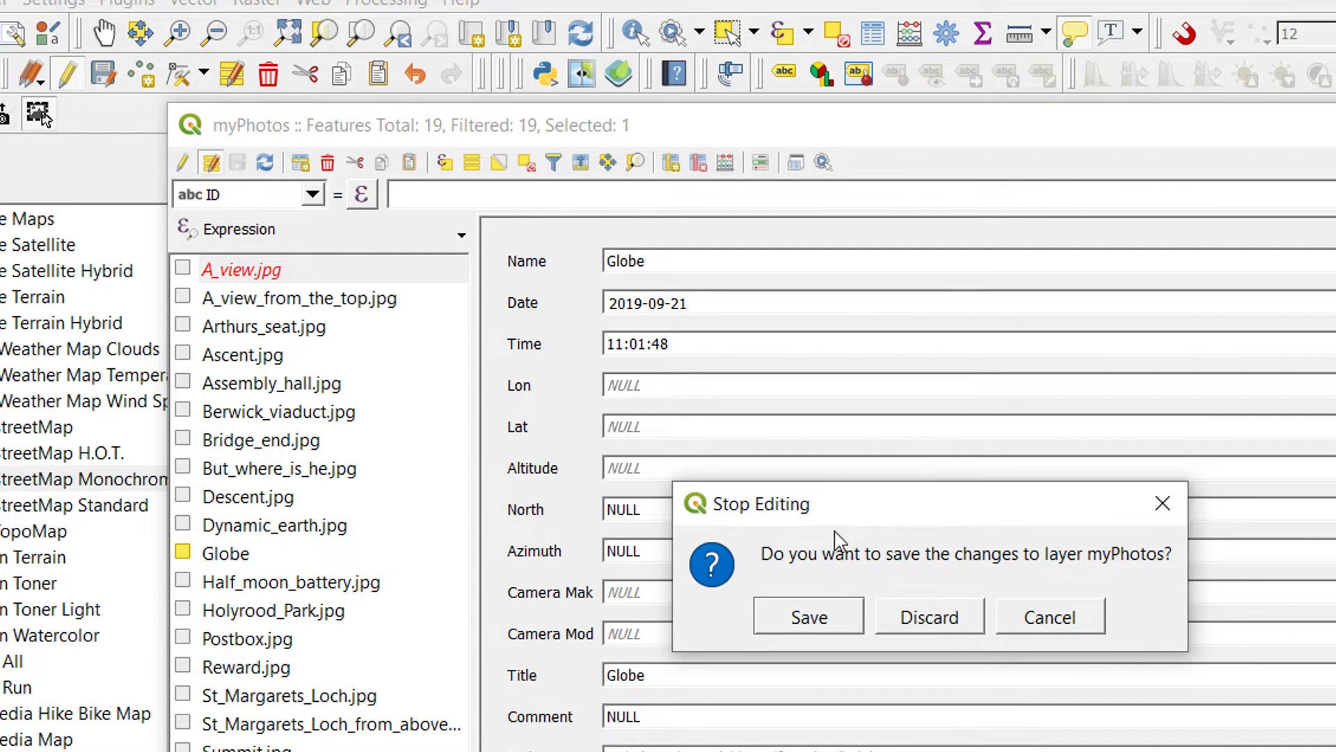
{"action": "left_click", "coordinate": [807, 616]}
{"action": "left_click", "coordinate": [968, 567]}
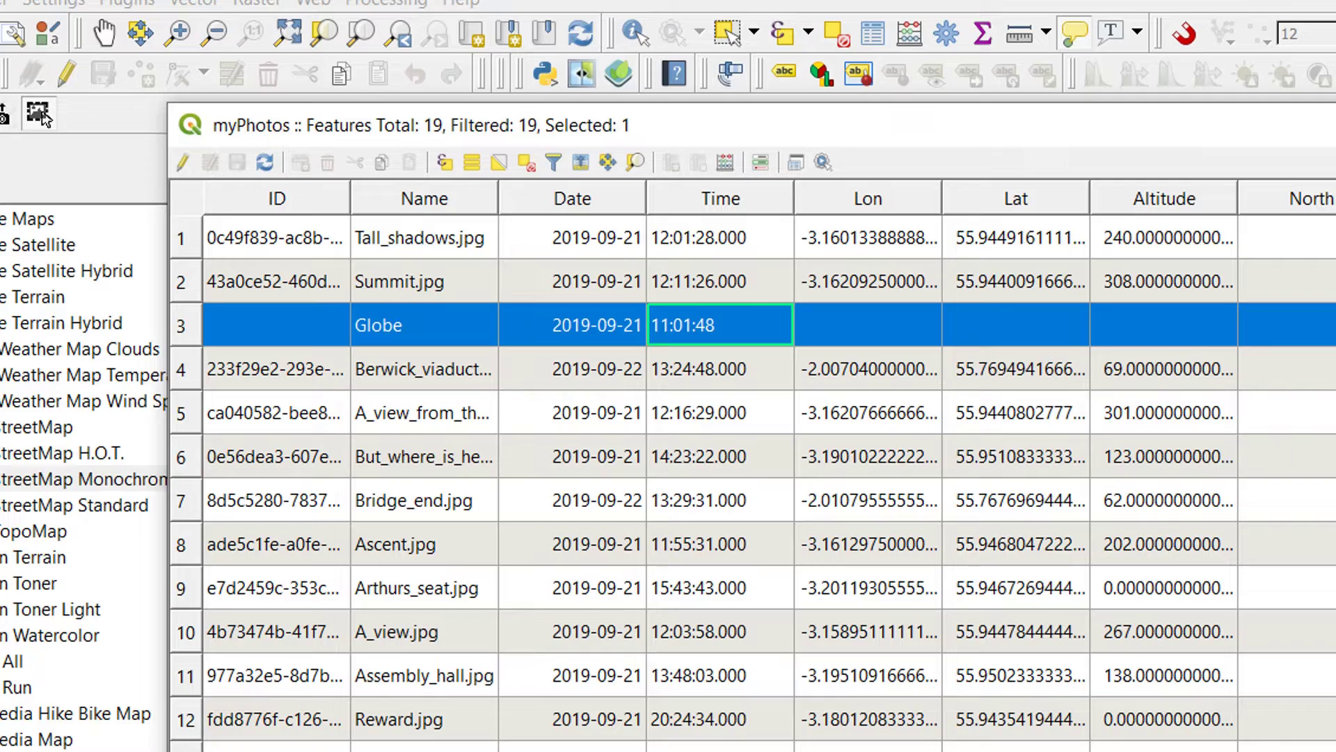
Step: Pan and zoom across Edinburgh to reveal more photo points
{"action": "scroll", "coordinate": [1184, 626], "scroll_direction": "down", "scroll_amount": 1}
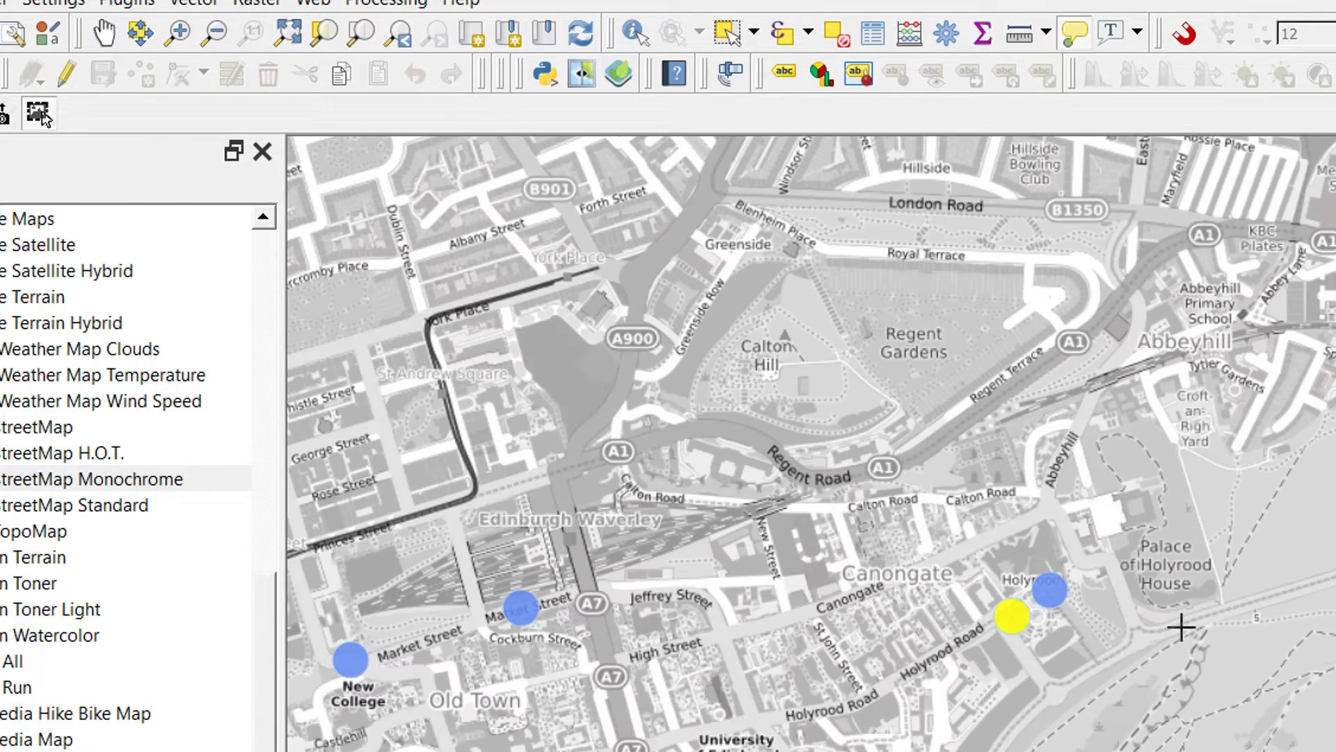
{"action": "left_click_drag", "start_coordinate": [1105, 462], "coordinate": [970, 328]}
{"action": "scroll", "coordinate": [1005, 403], "scroll_direction": "down", "scroll_amount": 1}
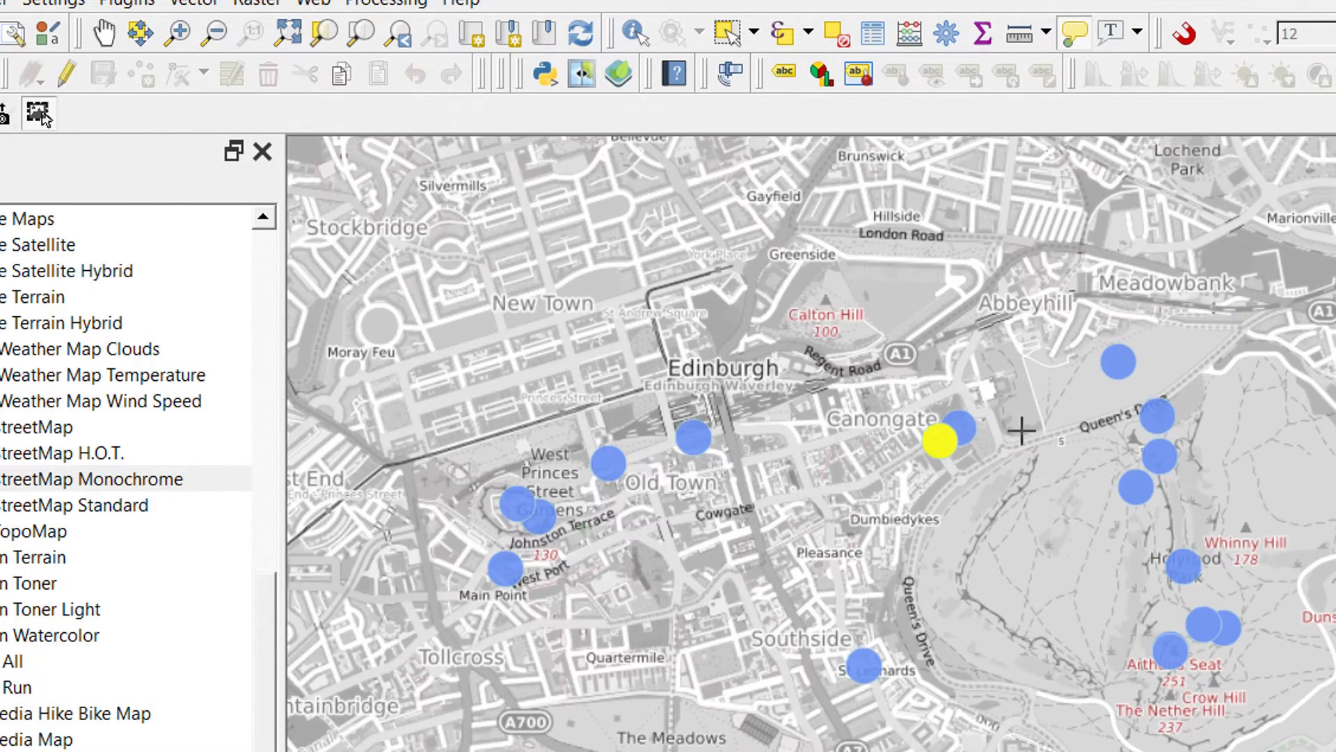
{"action": "scroll", "coordinate": [999, 675], "scroll_direction": "up", "scroll_amount": 1}
{"action": "scroll", "coordinate": [1217, 659], "scroll_direction": "up", "scroll_amount": 1}
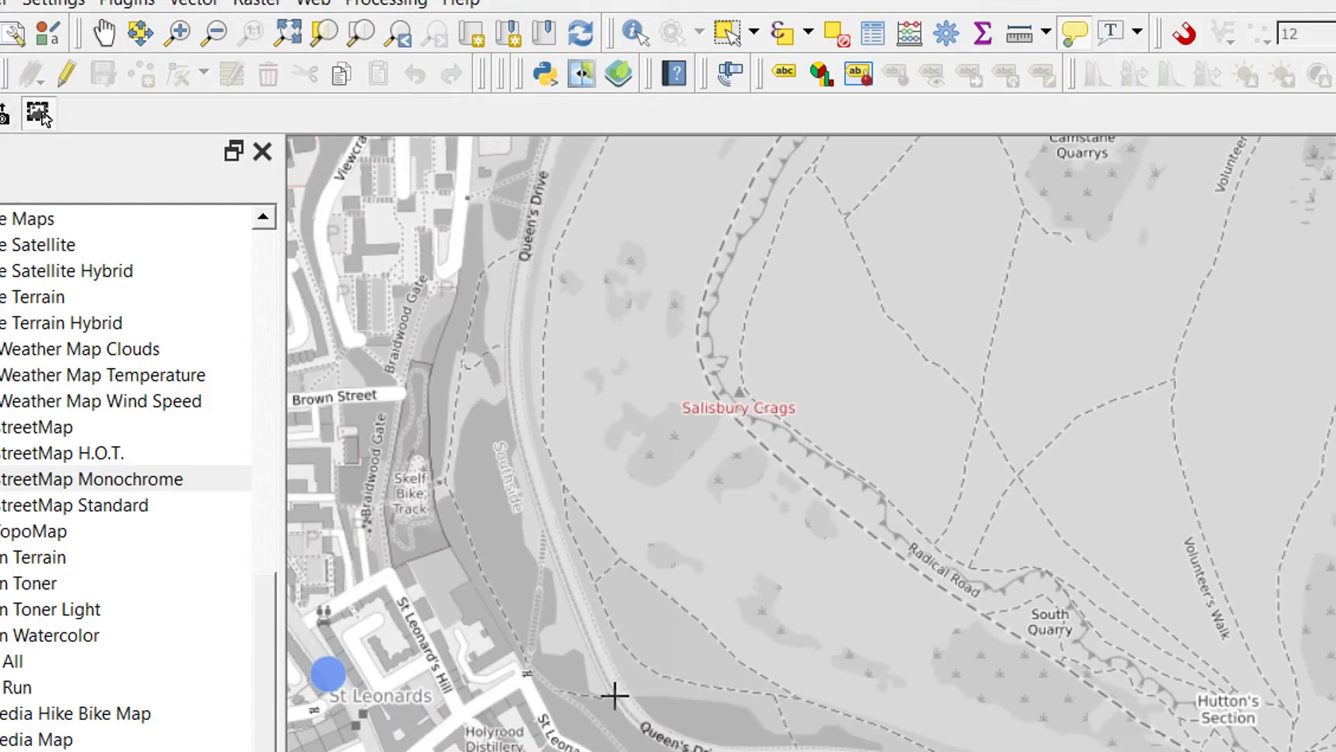
{"action": "left_click_drag", "start_coordinate": [611, 696], "coordinate": [1333, 613]}
{"action": "scroll", "coordinate": [1206, 751], "scroll_direction": "down", "scroll_amount": 3}
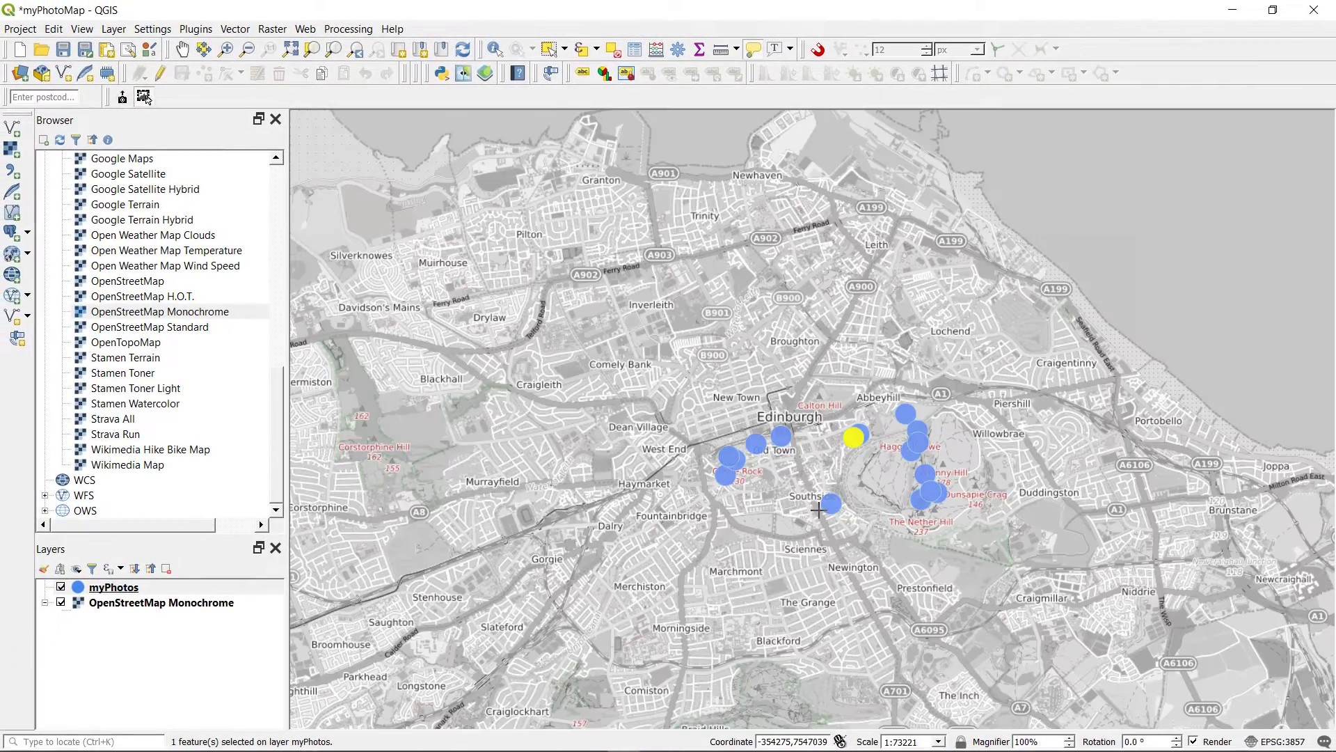
{"action": "scroll", "coordinate": [735, 475], "scroll_direction": "up", "scroll_amount": 3}
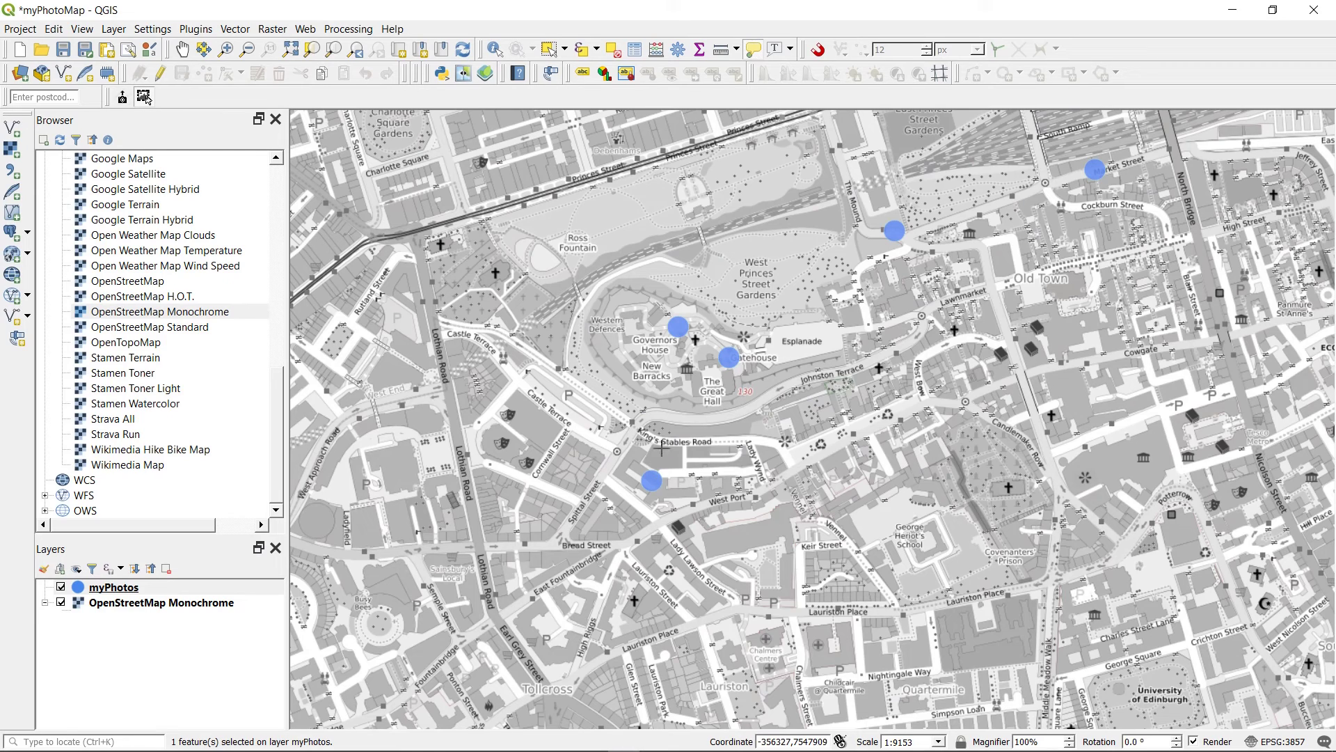
Step: View the photo for the point near West Port, then close the viewer
{"action": "left_click", "coordinate": [650, 483]}
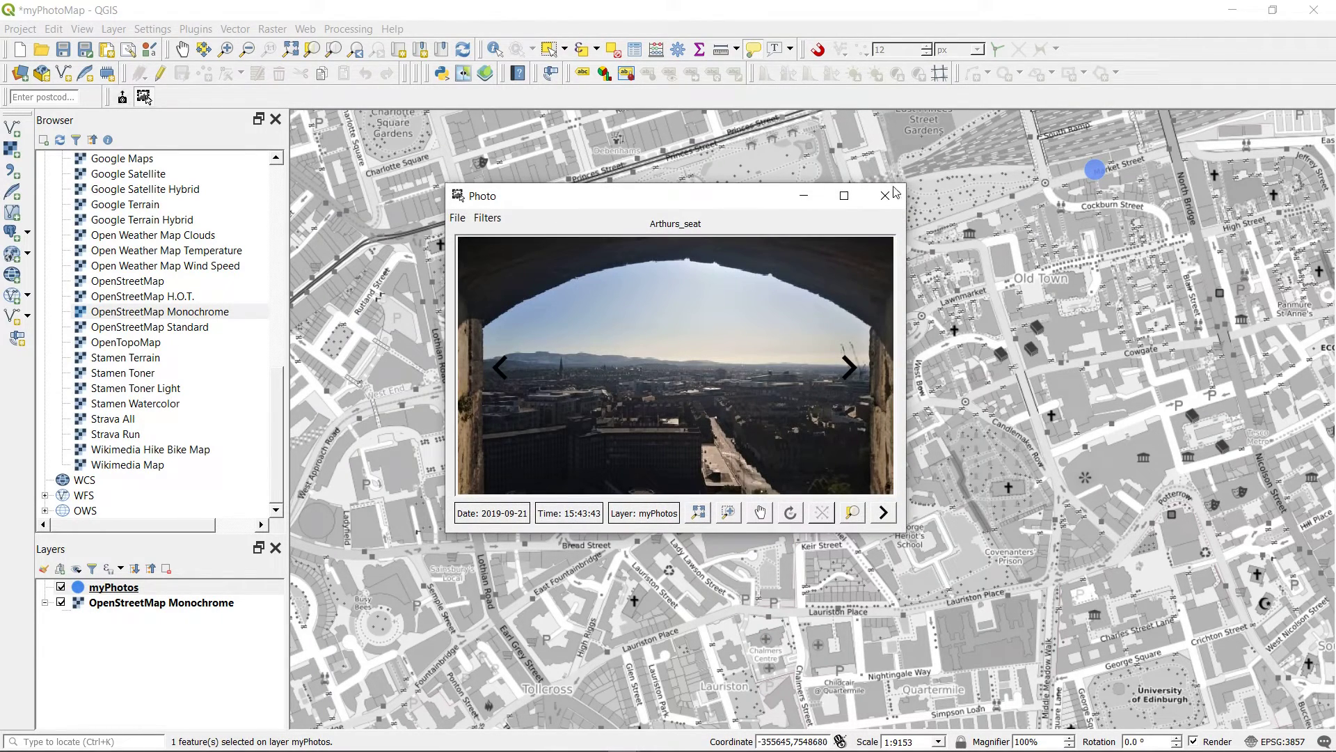
{"action": "left_click", "coordinate": [886, 197]}
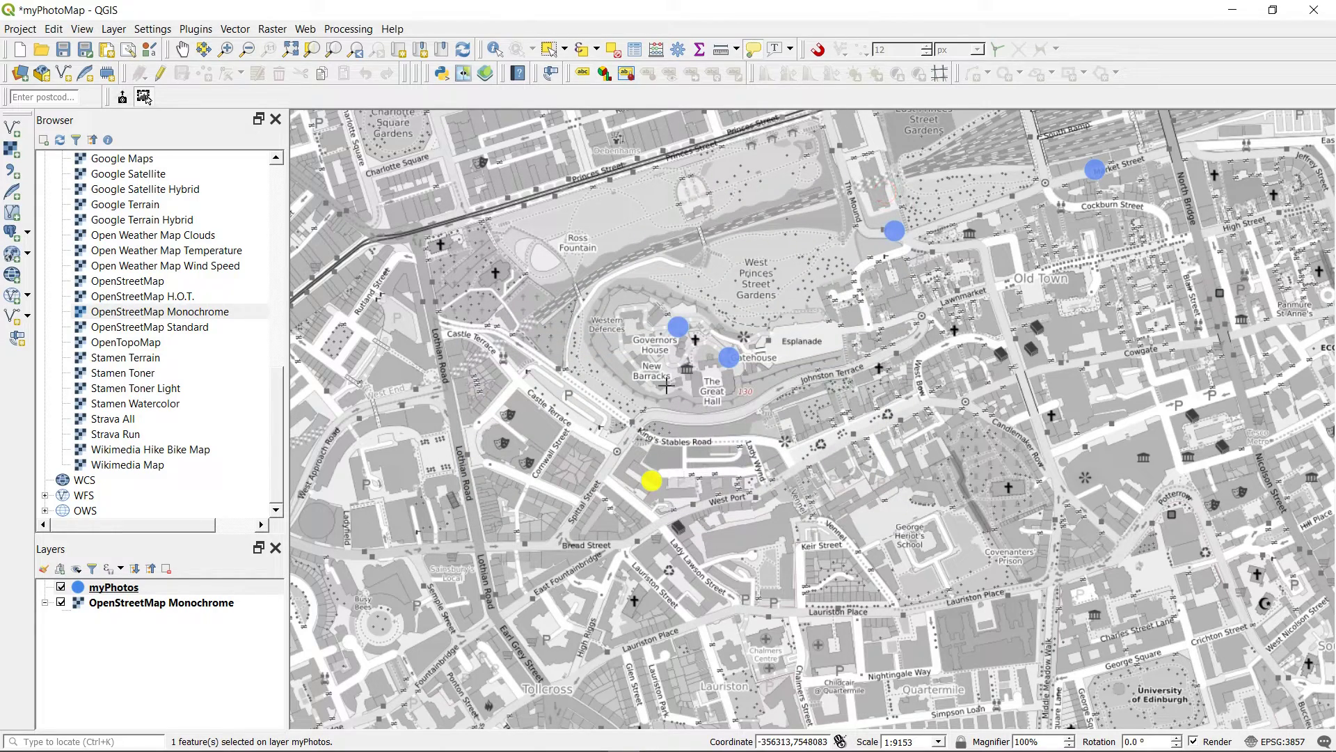
{"action": "scroll", "coordinate": [680, 397], "scroll_direction": "up", "scroll_amount": 1}
{"action": "scroll", "coordinate": [680, 397], "scroll_direction": "up", "scroll_amount": 1}
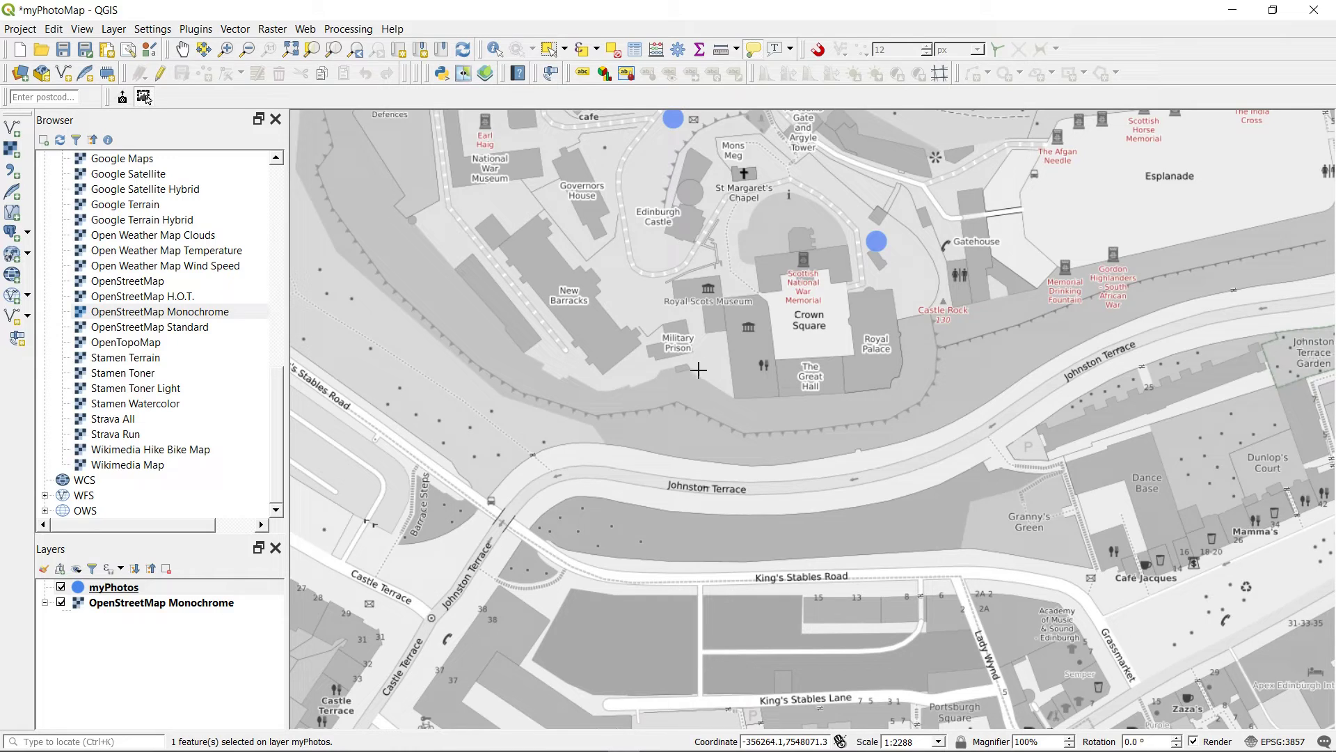
Step: Bring the yellow point near Argyle House into view, then zoom out over Old Town and Holyrood Park
{"action": "left_click_drag", "start_coordinate": [641, 492], "coordinate": [699, 165]}
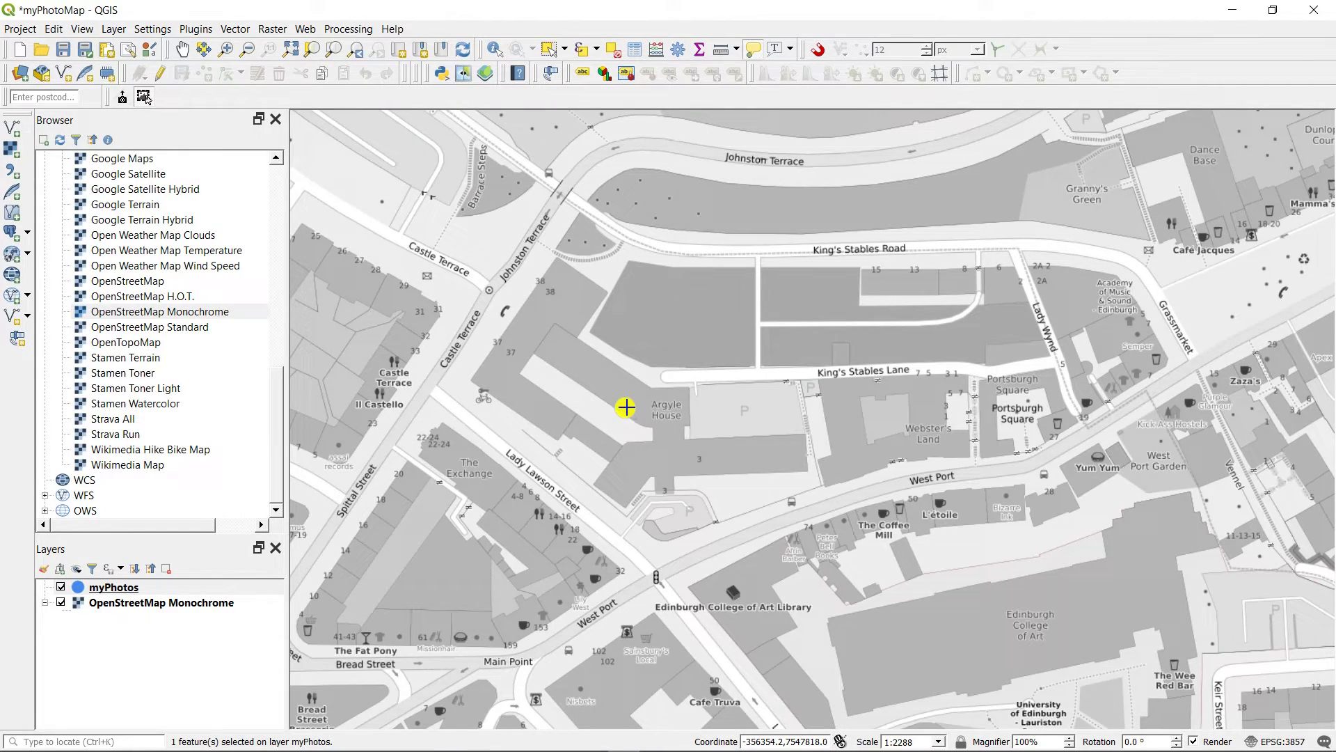
{"action": "mouse_move", "coordinate": [625, 407]}
{"action": "scroll", "coordinate": [622, 369], "scroll_direction": "down", "scroll_amount": 2}
{"action": "scroll", "coordinate": [675, 467], "scroll_direction": "down", "scroll_amount": 1}
{"action": "scroll", "coordinate": [757, 435], "scroll_direction": "down", "scroll_amount": 1}
{"action": "scroll", "coordinate": [710, 408], "scroll_direction": "down", "scroll_amount": 2}
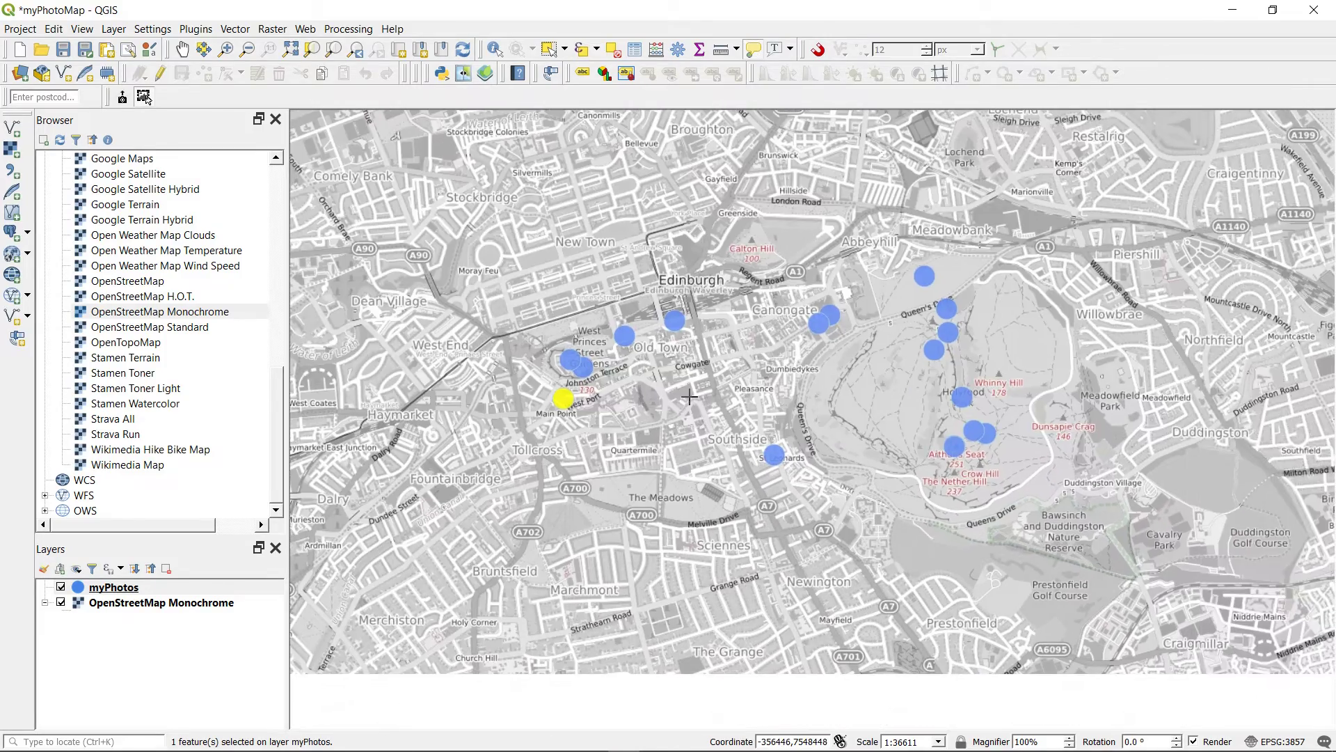
{"action": "scroll", "coordinate": [638, 374], "scroll_direction": "up", "scroll_amount": 1}
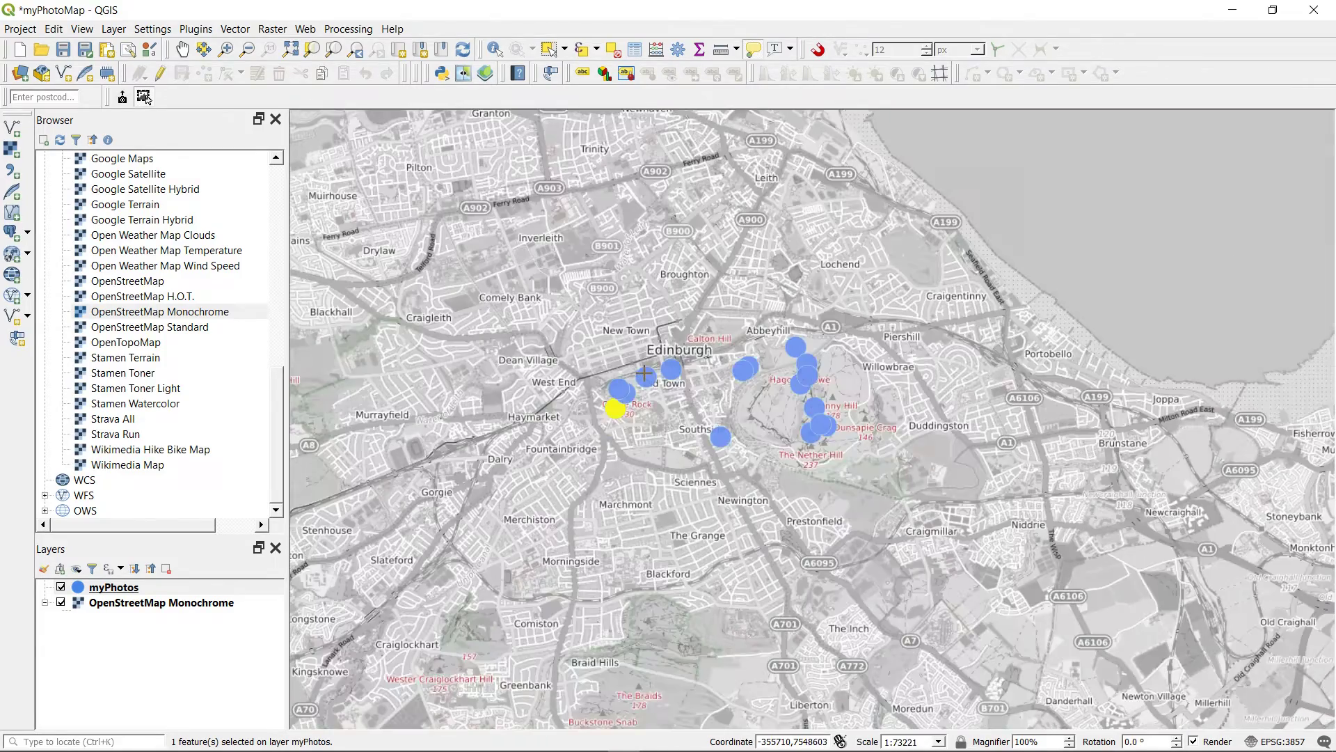
{"action": "scroll", "coordinate": [666, 391], "scroll_direction": "up", "scroll_amount": 1}
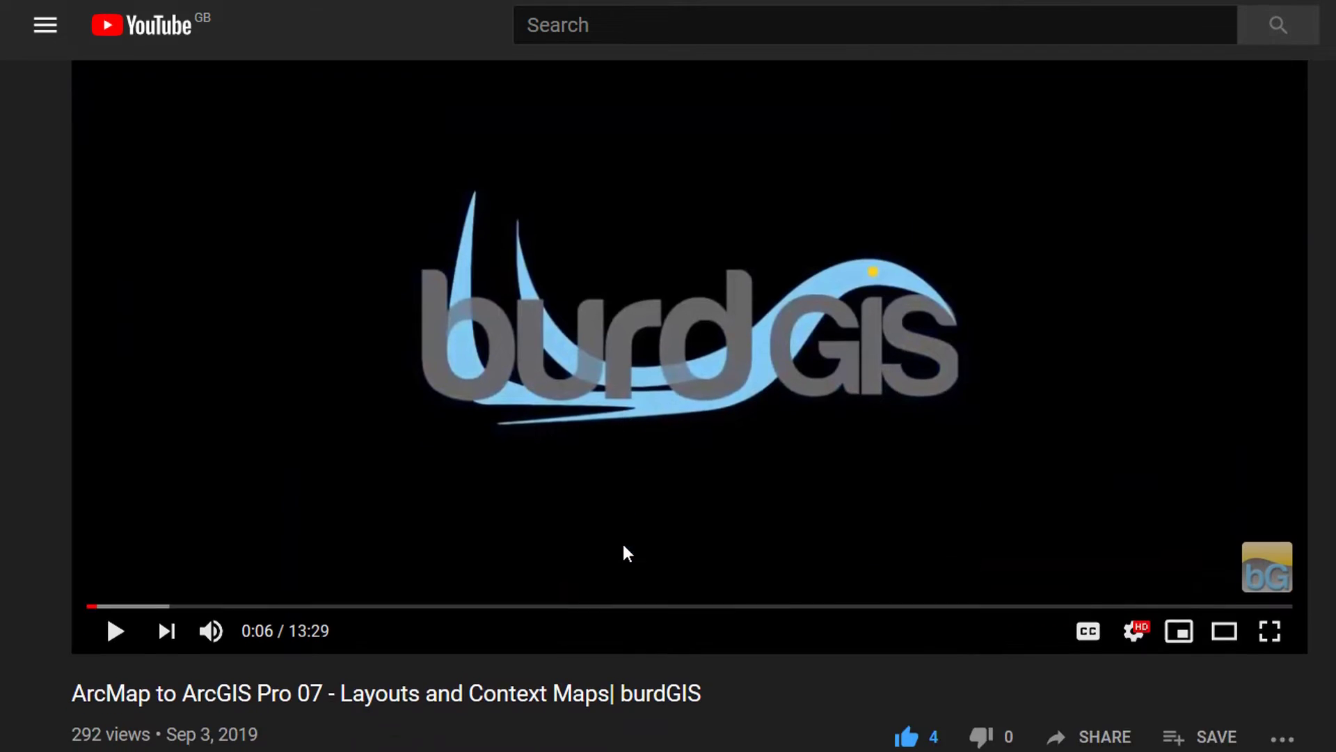
Step: Show the full description of 'ArcMap to ArcGIS Pro 07 - Layouts and Context Maps'
{"action": "scroll", "coordinate": [623, 544], "scroll_direction": "down", "scroll_amount": 4}
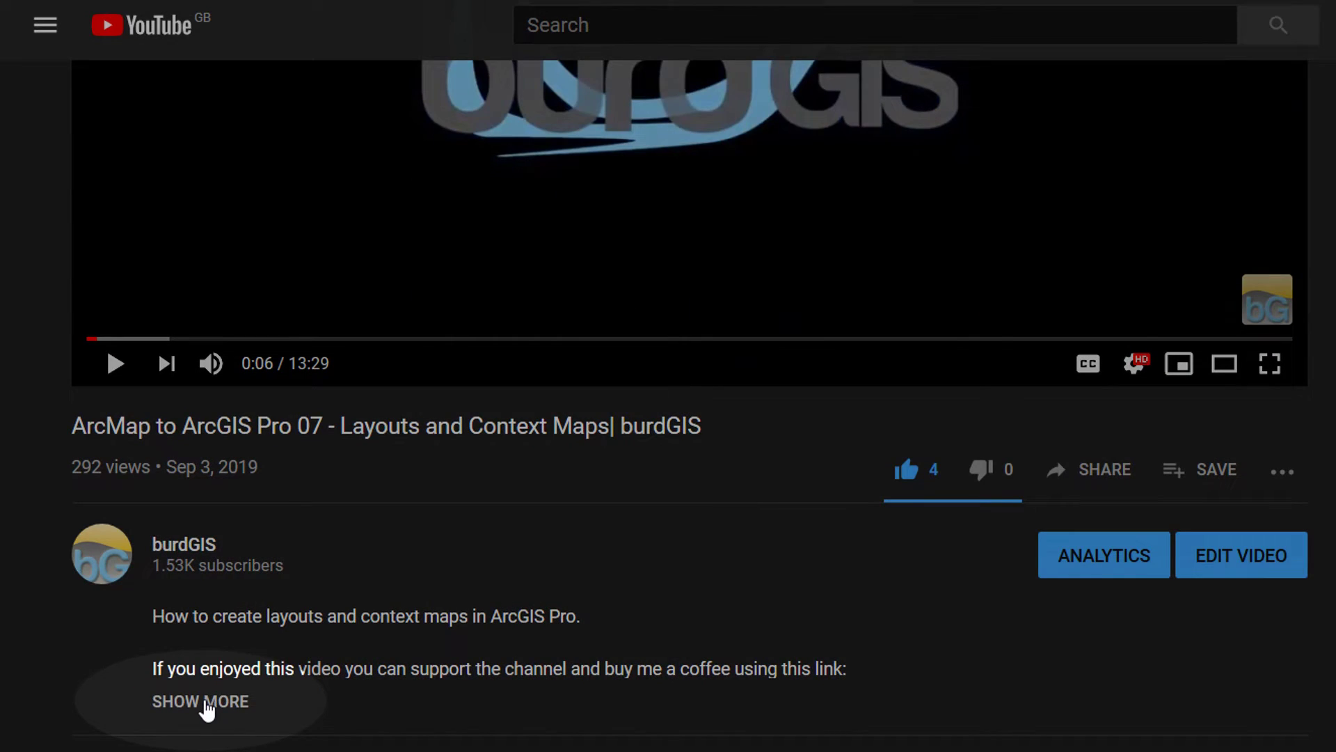
{"action": "left_click", "coordinate": [202, 701]}
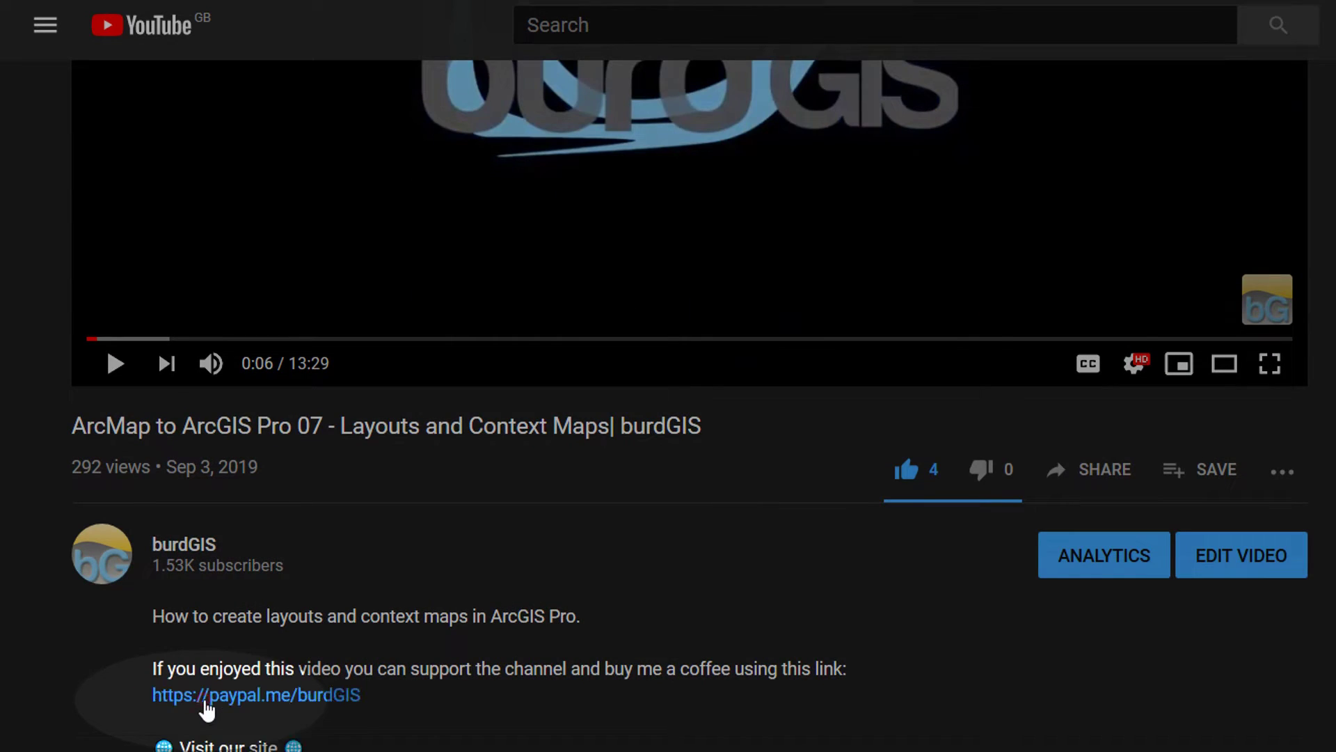
{"action": "scroll", "coordinate": [445, 629], "scroll_direction": "down", "scroll_amount": 4}
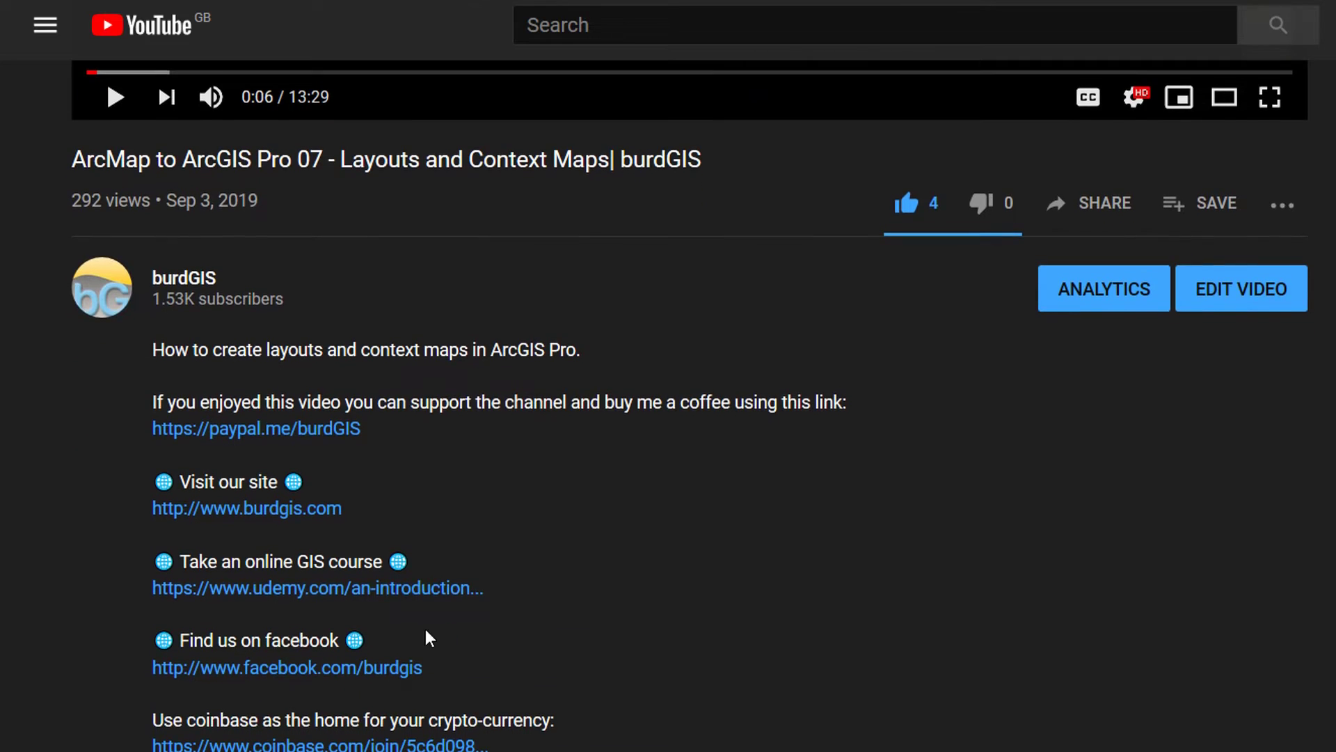